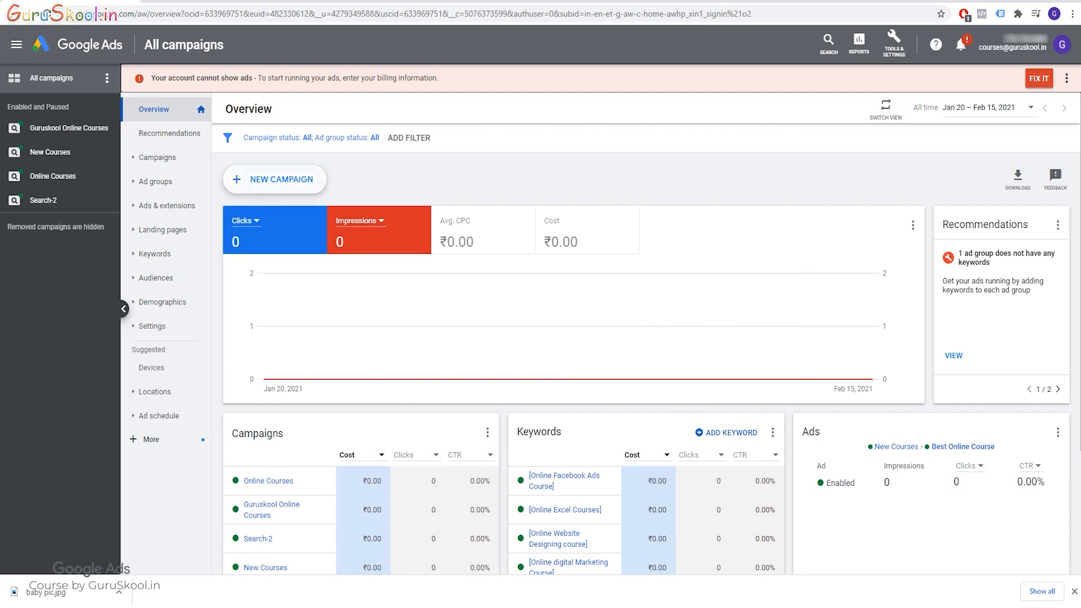
Start a new Display campaign without a goal's guidance, using the Standard display campaign subtype.
click(275, 179)
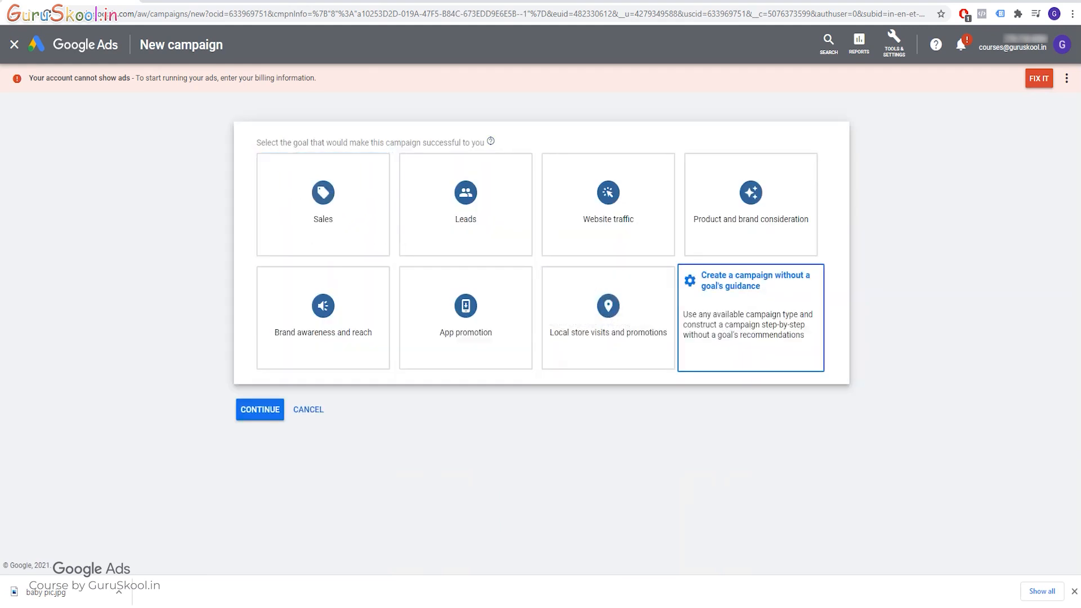
click(750, 317)
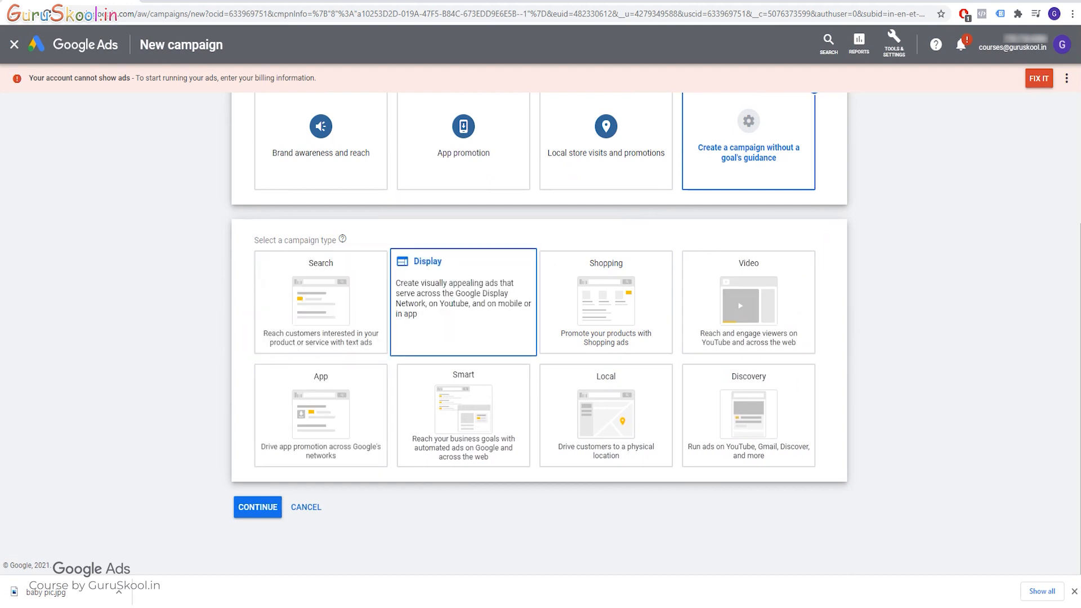
click(463, 299)
drag(346, 311, 349, 326)
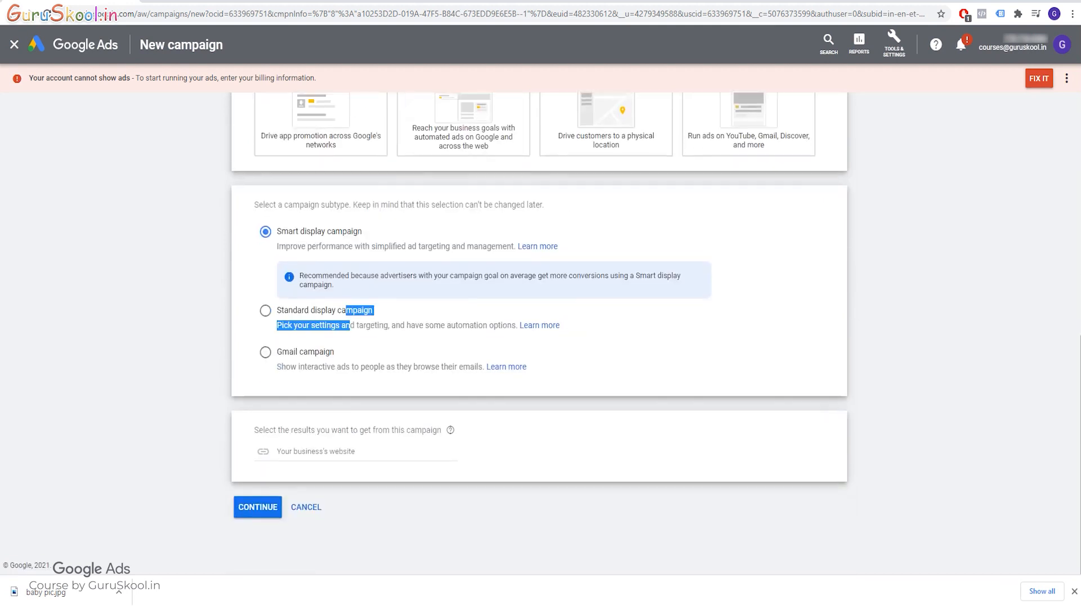
click(265, 311)
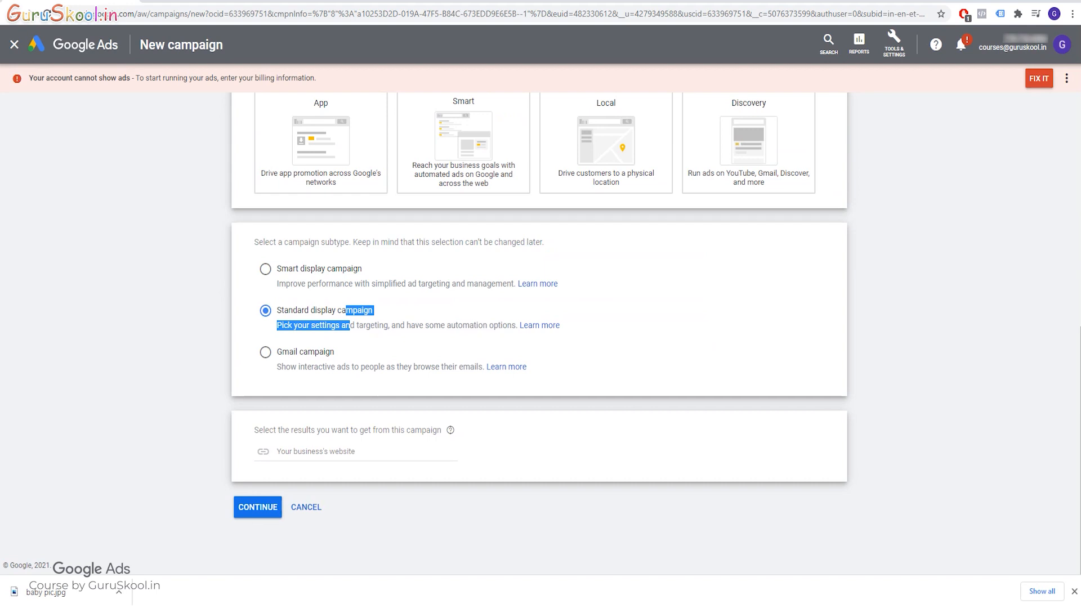
click(350, 326)
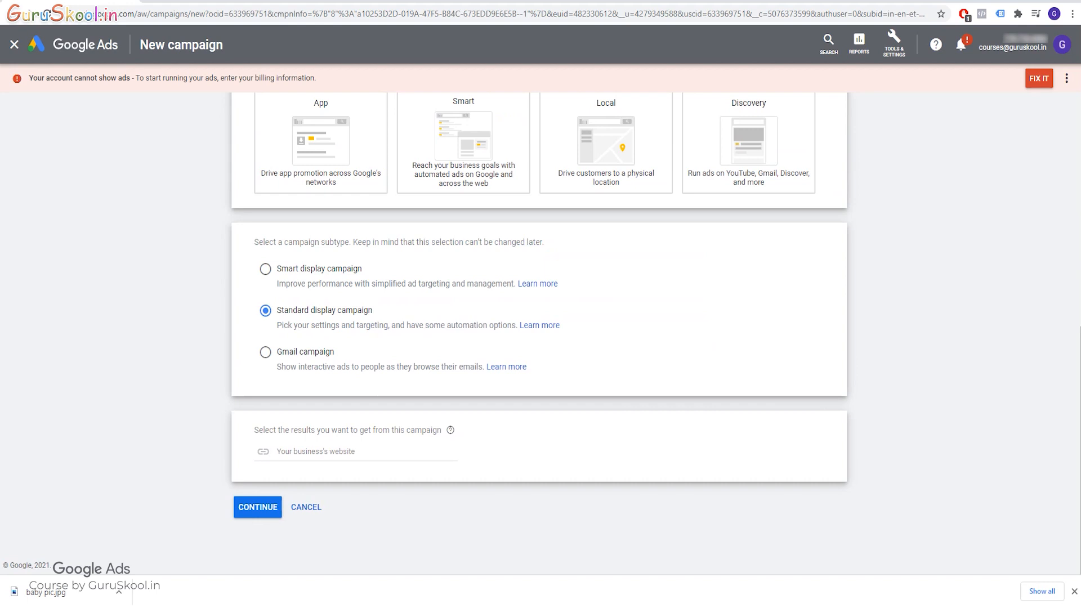
click(257, 508)
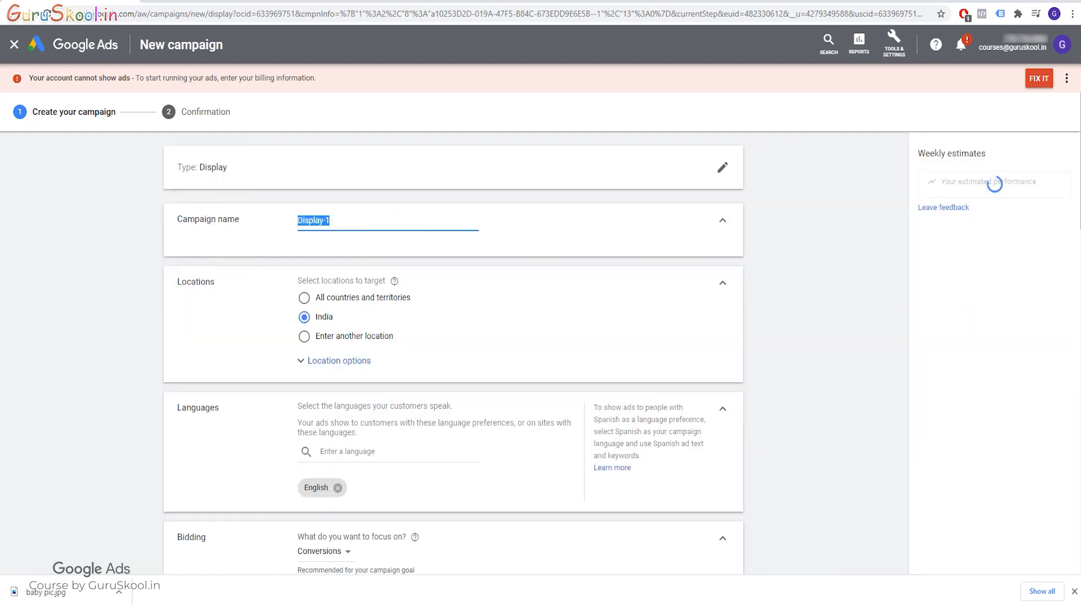
Name the campaign Beauty and remove English from its targeted languages.
key(BackSpace)
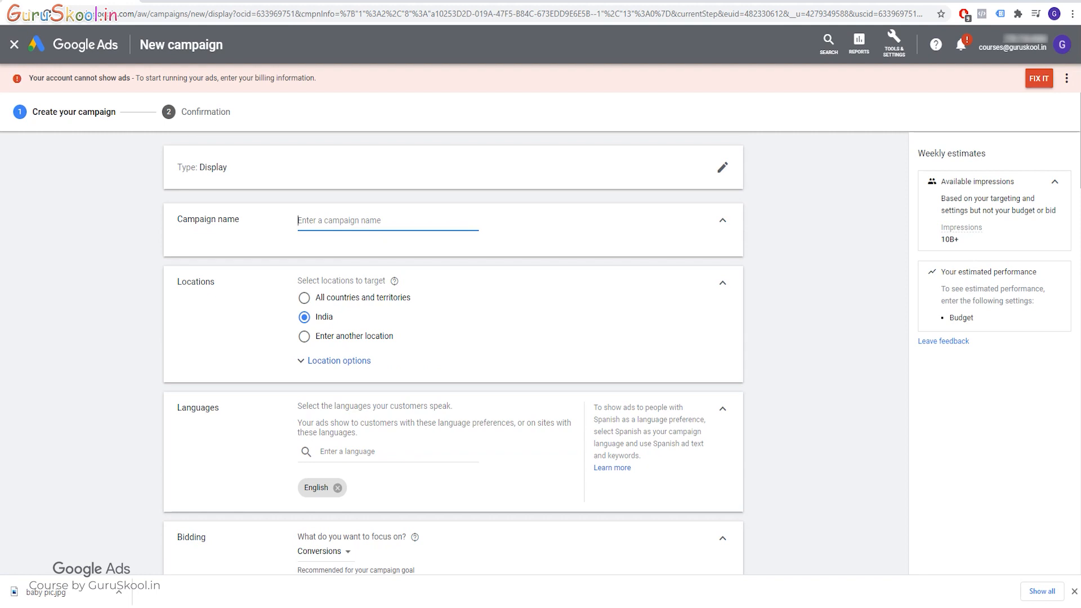
text(Beauty)
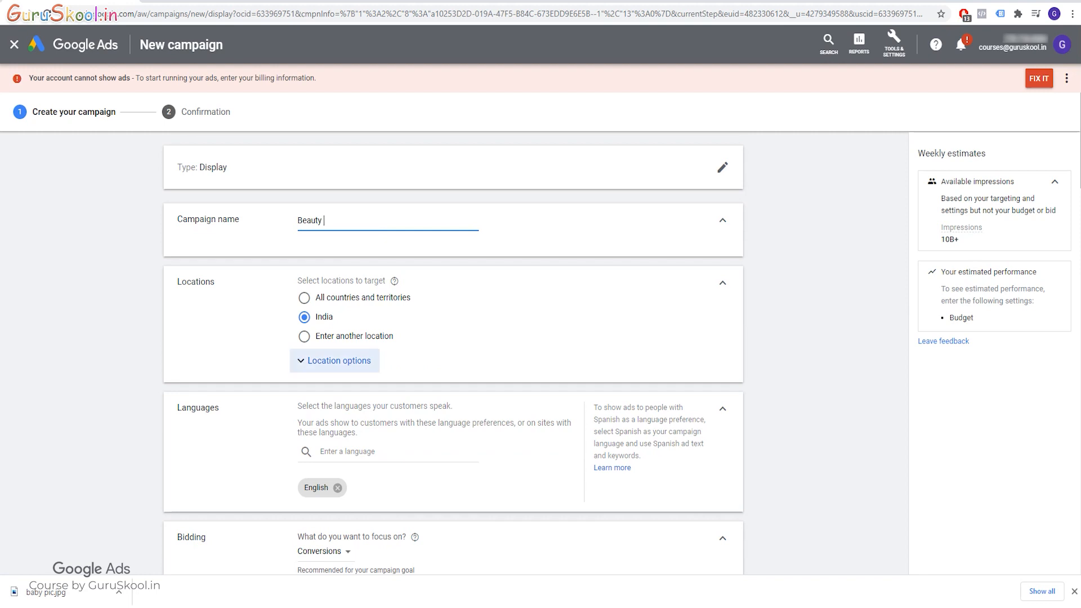
scroll(339, 360, down, 3)
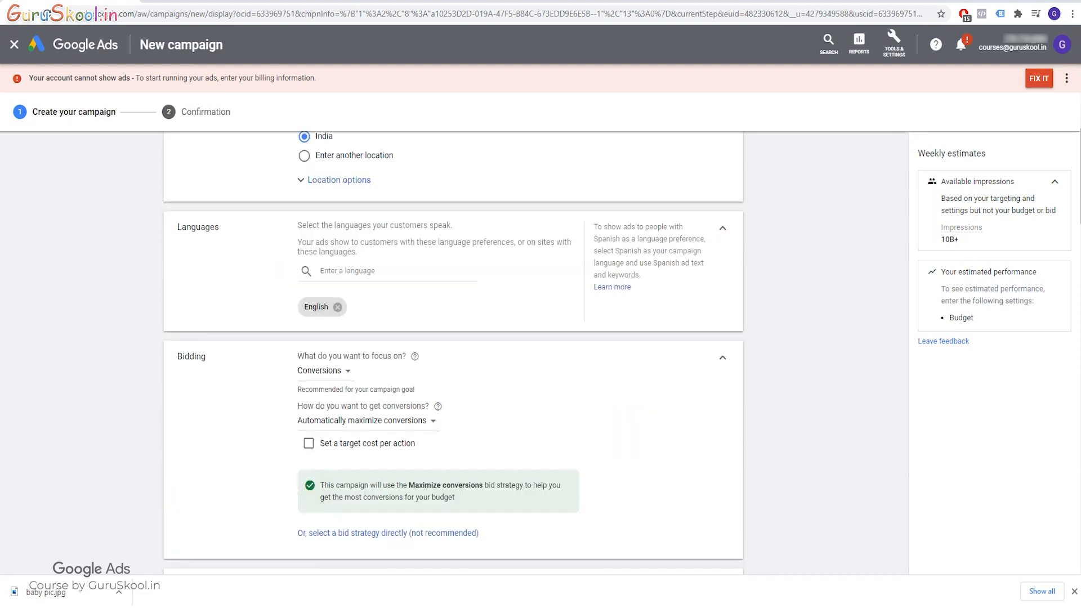
click(337, 307)
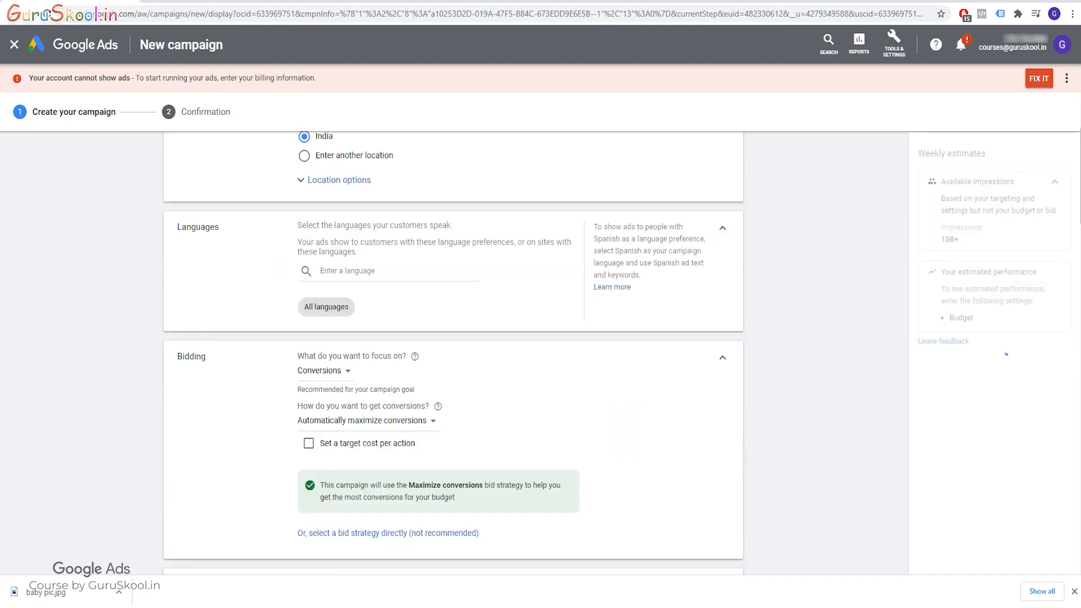
Set the bidding focus to Viewable impressions.
scroll(360, 338, down, 2)
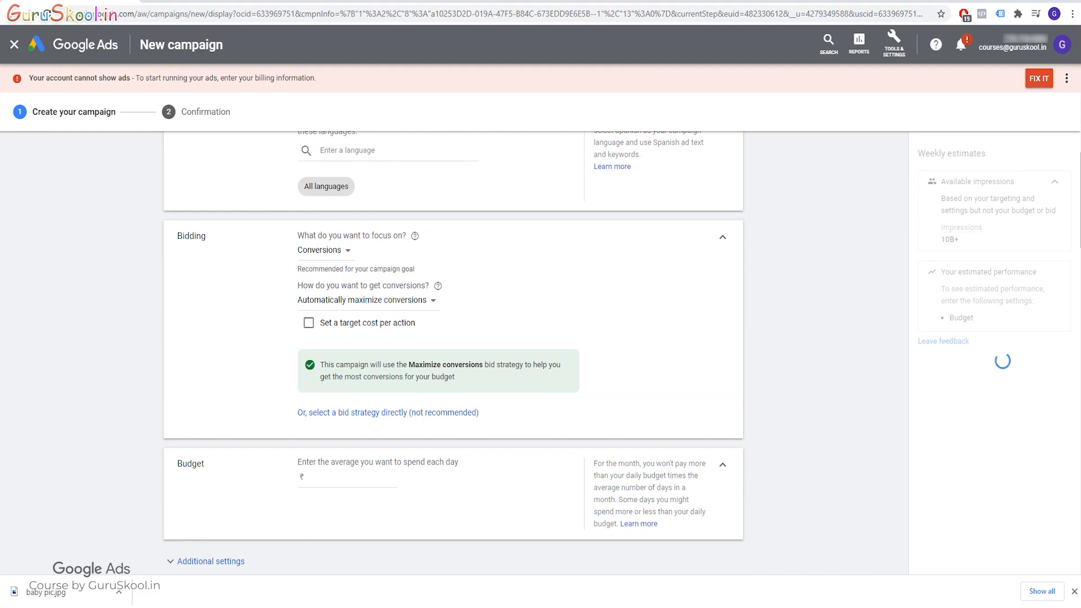
drag(304, 236, 421, 236)
click(432, 242)
click(324, 250)
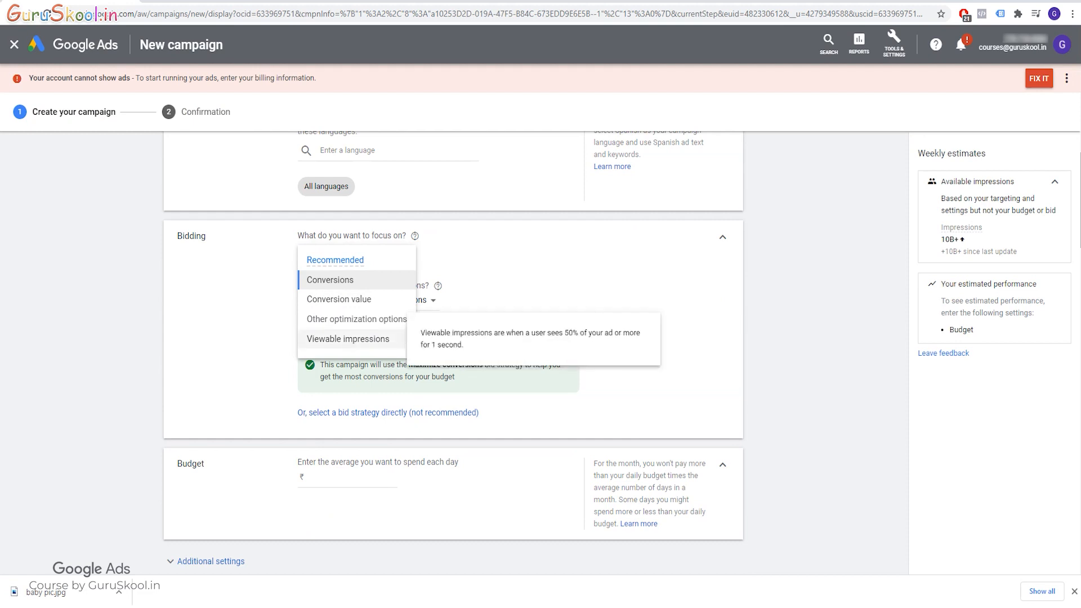
drag(431, 333, 641, 332)
click(641, 336)
click(347, 338)
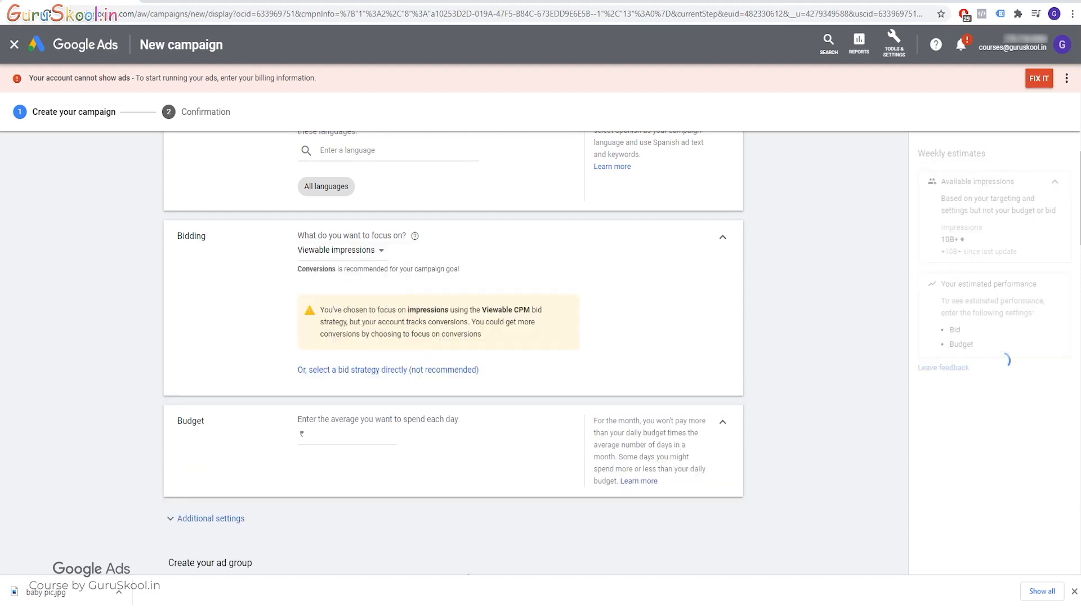
Switch bidding to direct strategy selection and choose Viewable CPM as the bid strategy.
drag(324, 310, 541, 310)
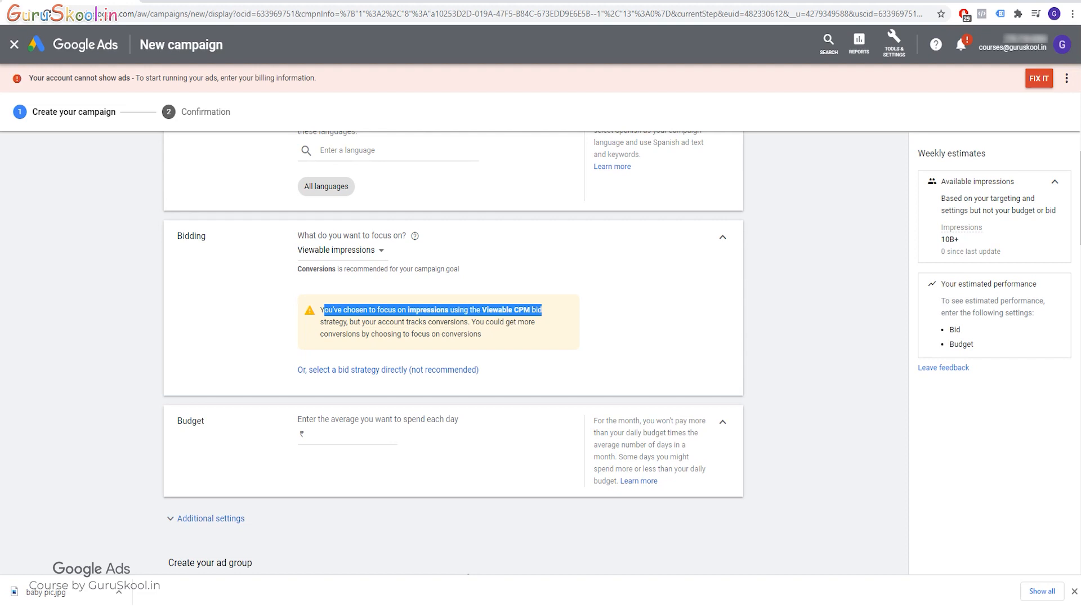
click(388, 370)
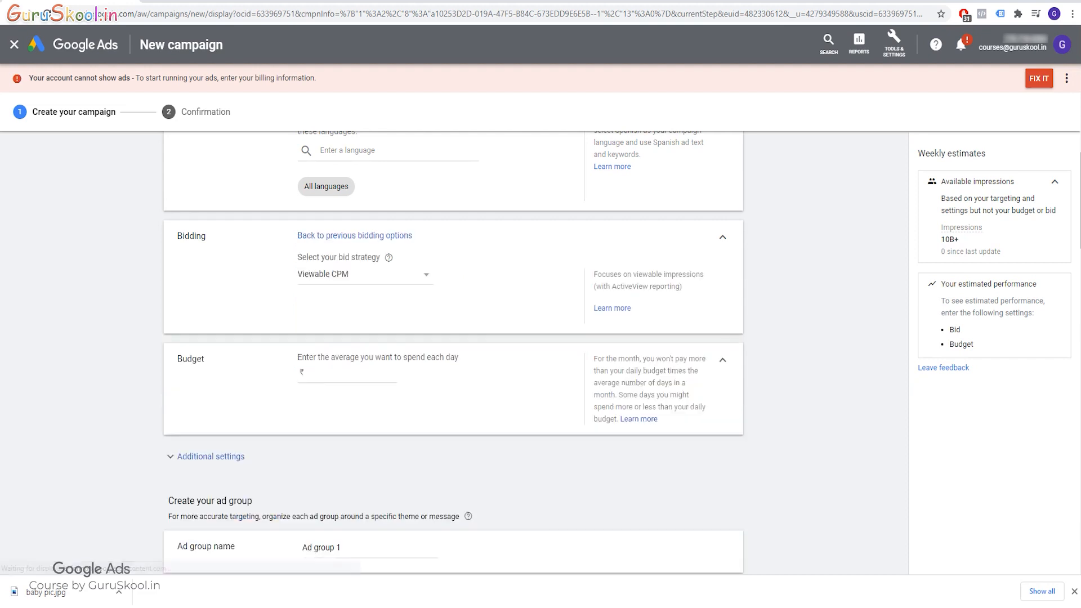
drag(298, 257, 395, 258)
click(406, 259)
click(366, 274)
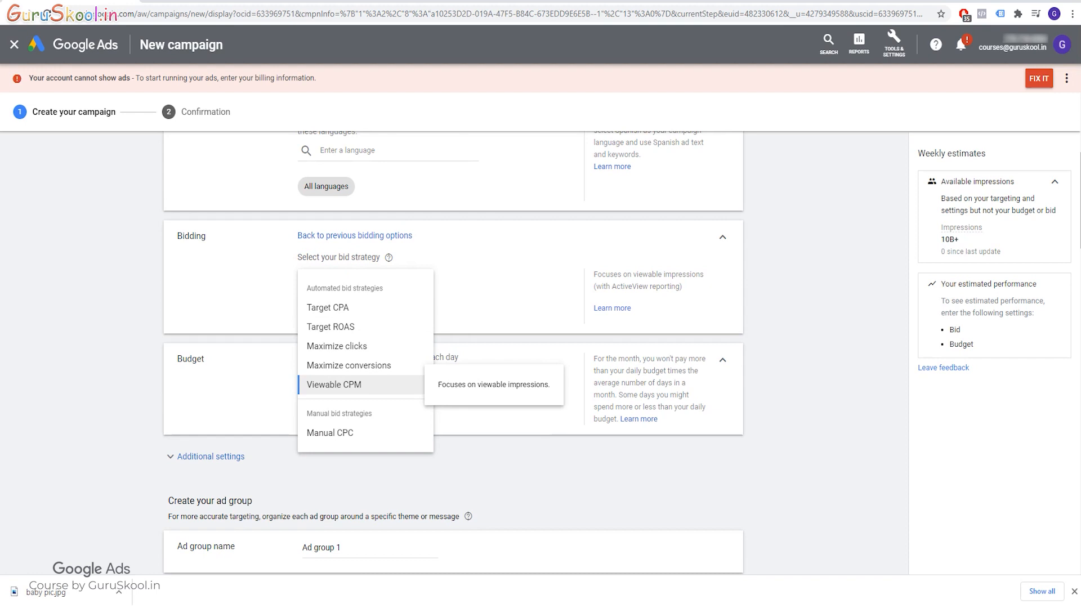
click(338, 385)
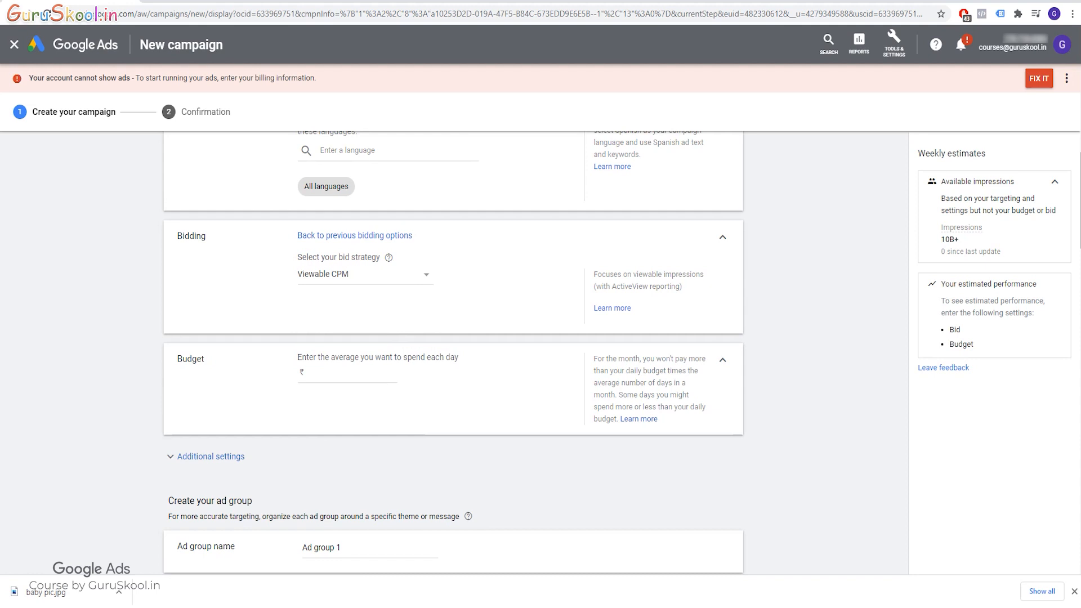
Set the campaign's average daily budget to ₹1000.
drag(297, 357, 460, 357)
click(312, 372)
text(1000)
Expand the additional campaign settings and set ad rotation to Do not optimize: Rotate ads indefinitely.
scroll(454, 338, down, 1)
scroll(453, 354, down, 1)
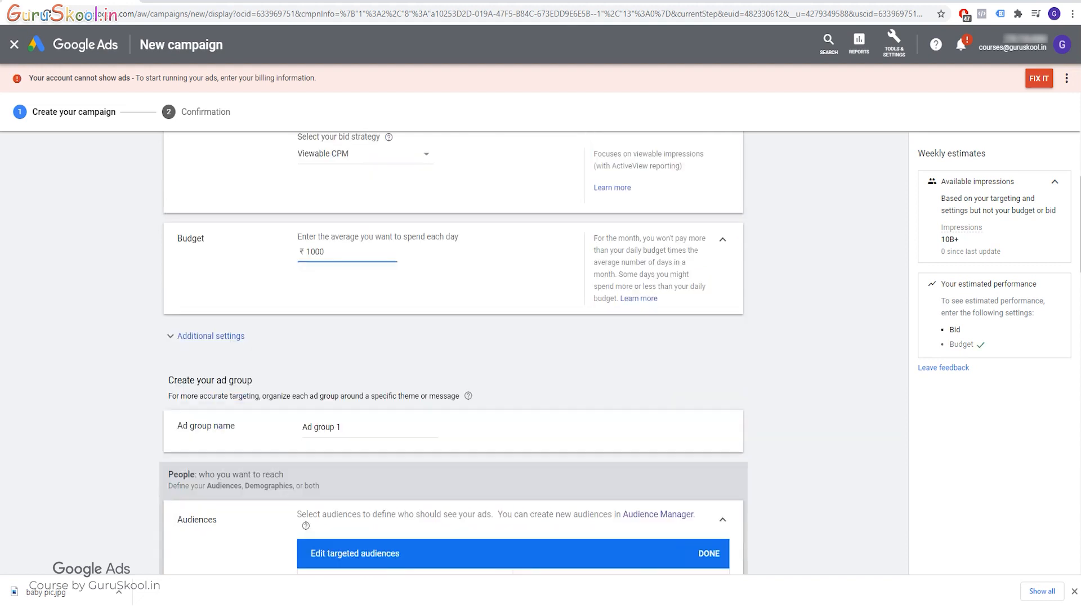
click(210, 336)
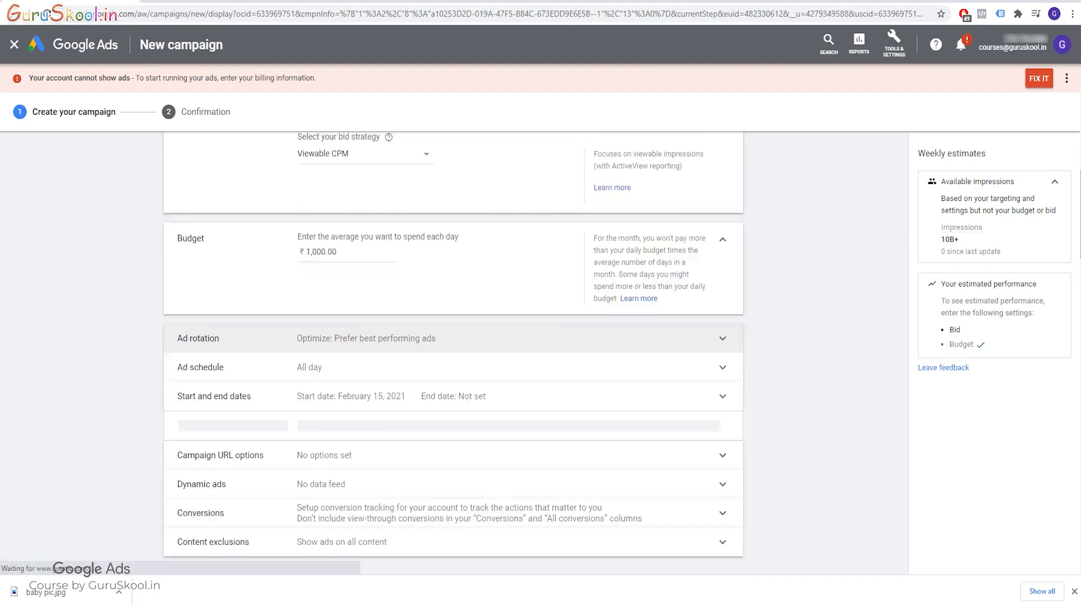
scroll(211, 336, down, 1)
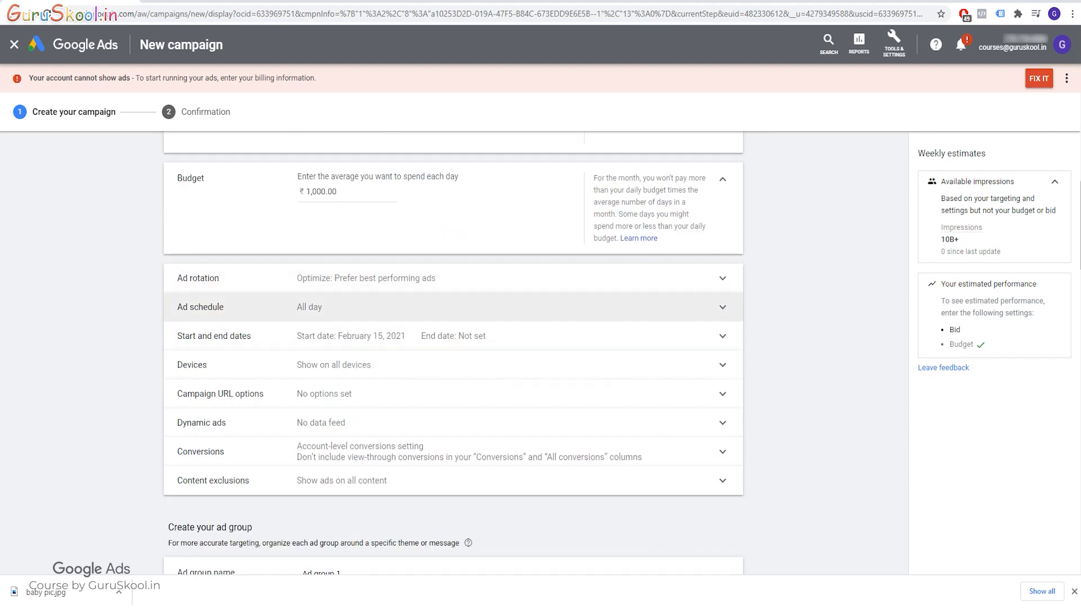
click(210, 278)
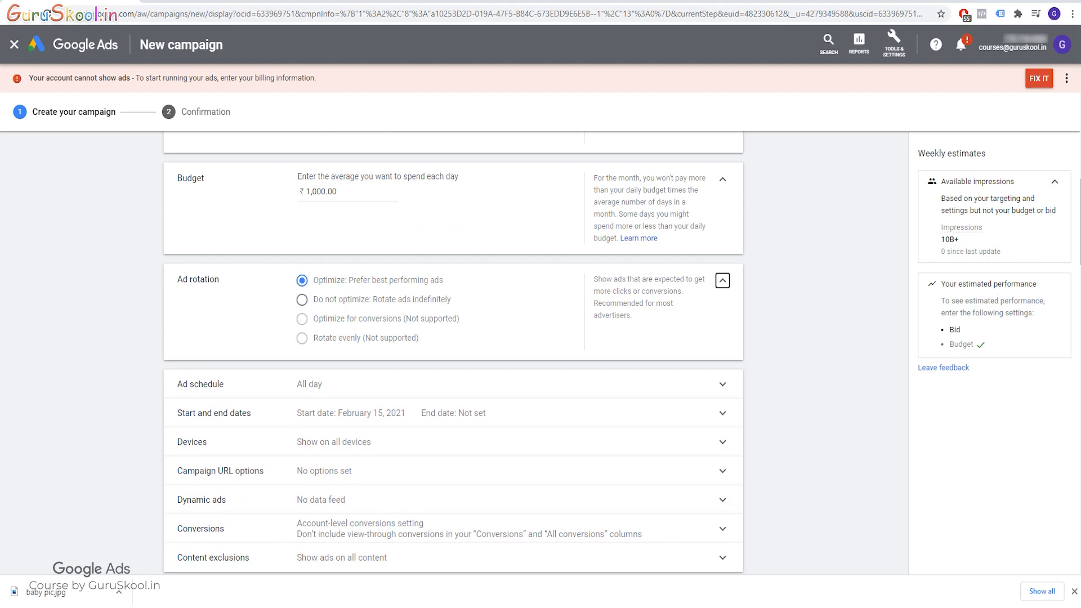
click(302, 300)
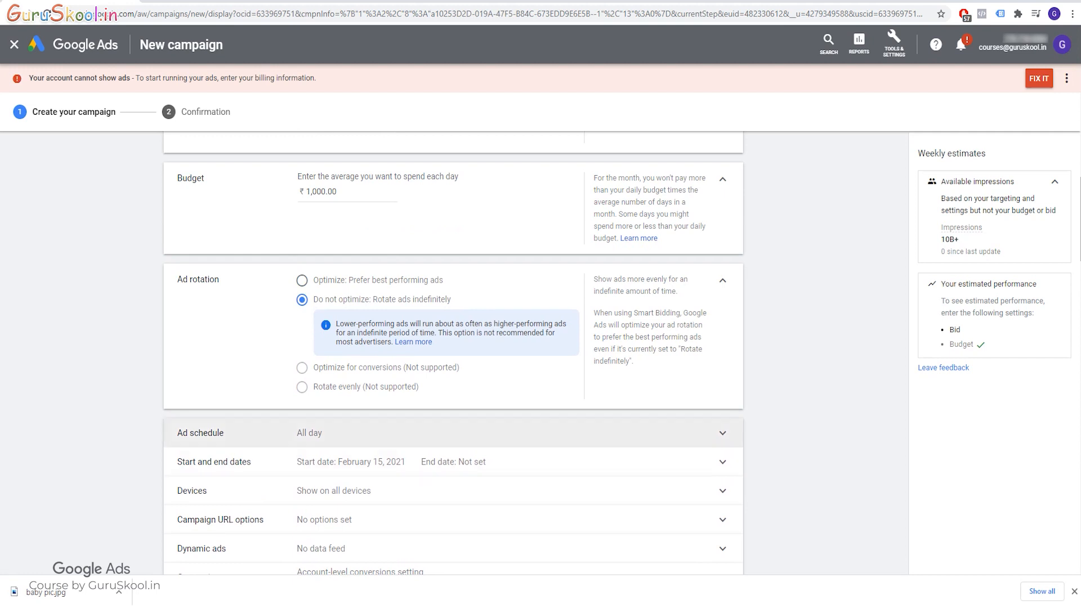
click(723, 280)
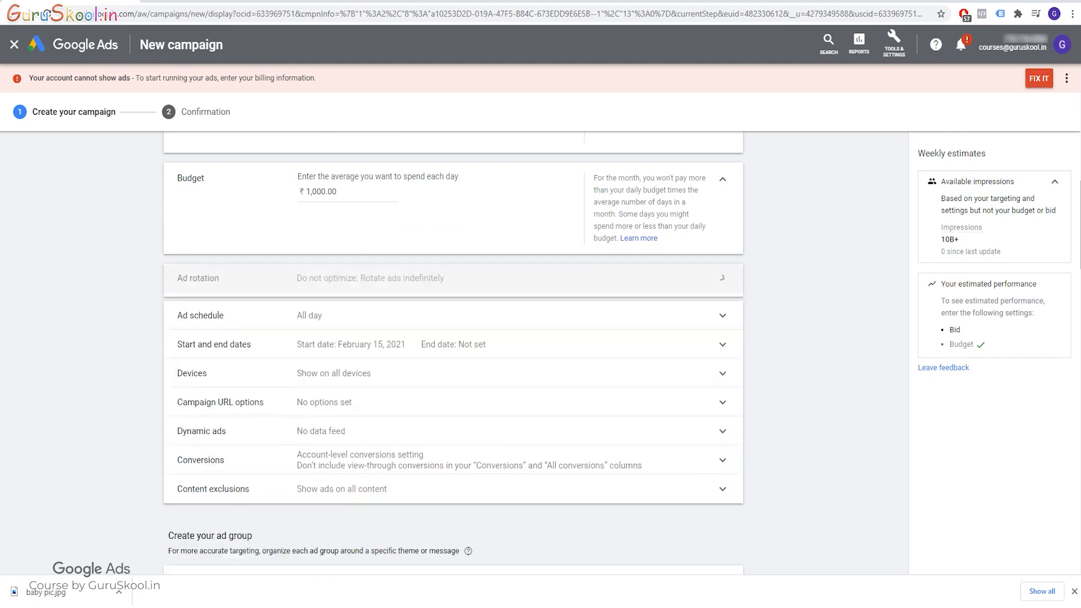
Review the ad schedule options and restrict device targeting to computers and tablets, excluding mobile phones.
click(722, 306)
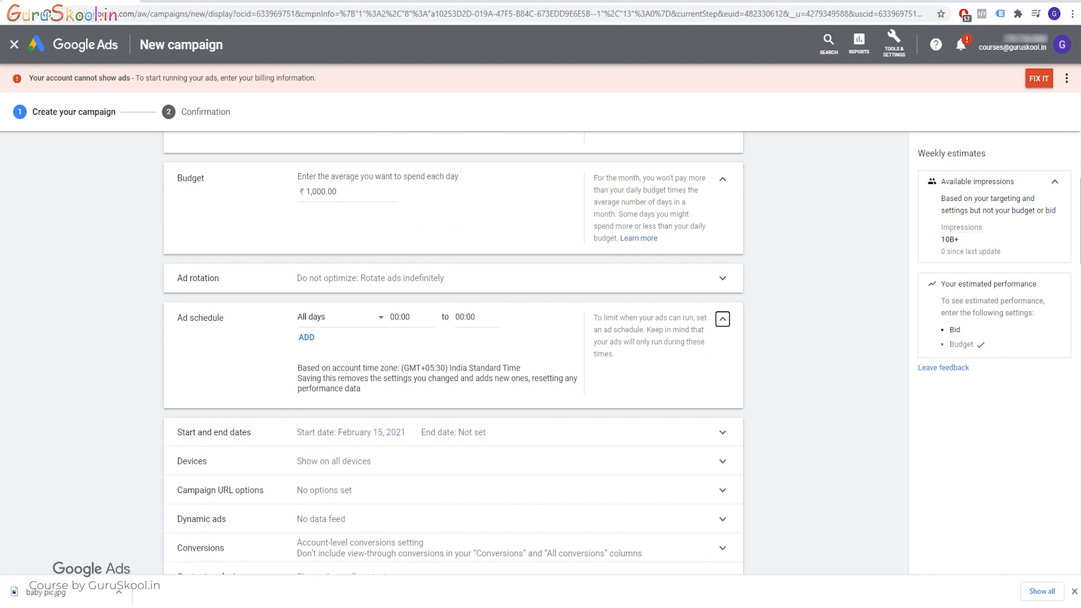
click(722, 320)
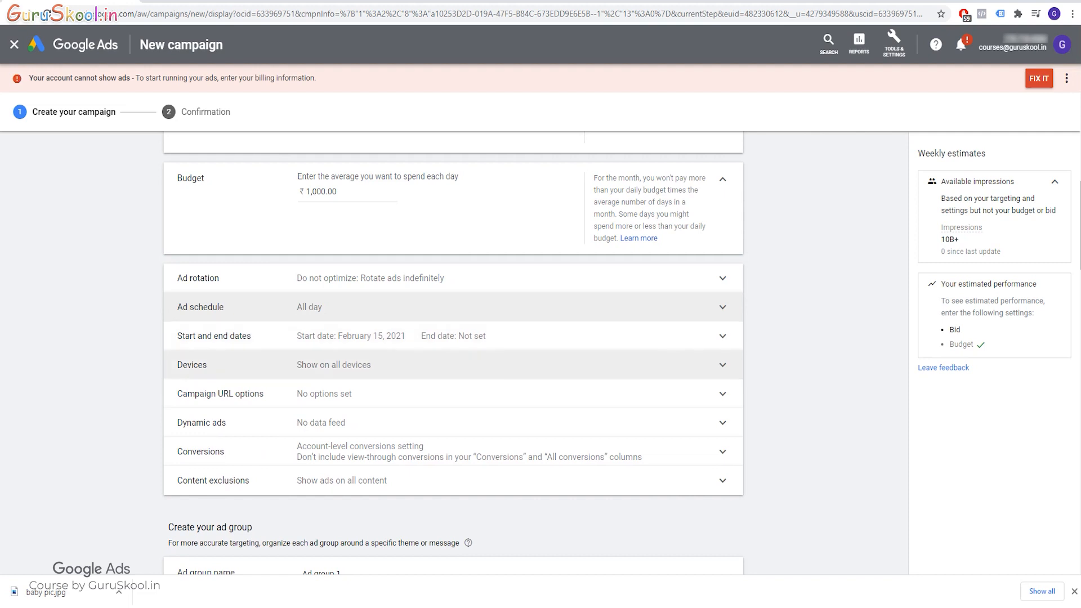
click(723, 365)
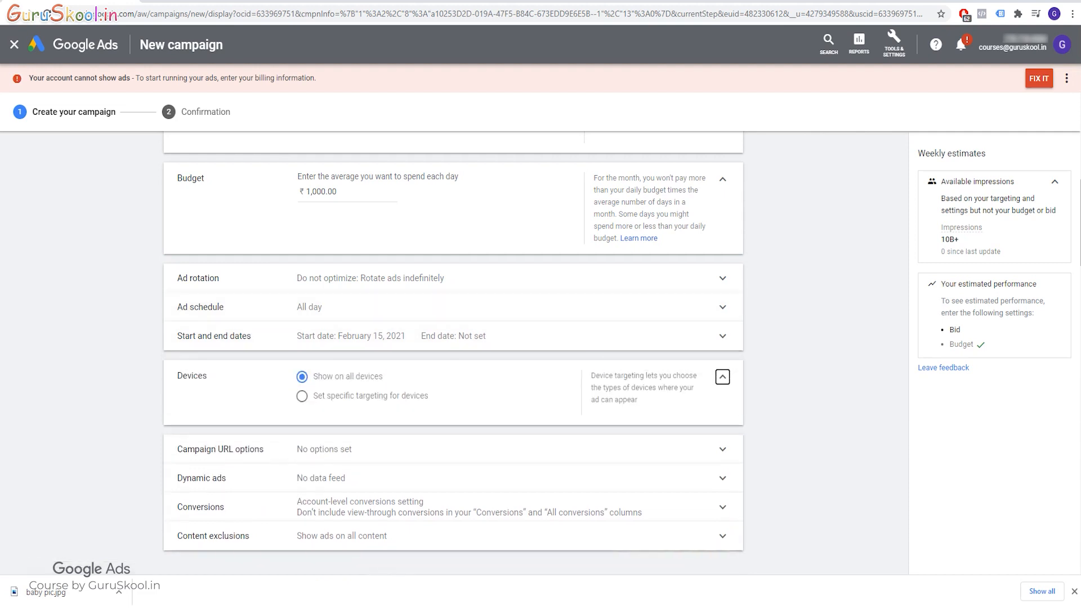
click(303, 396)
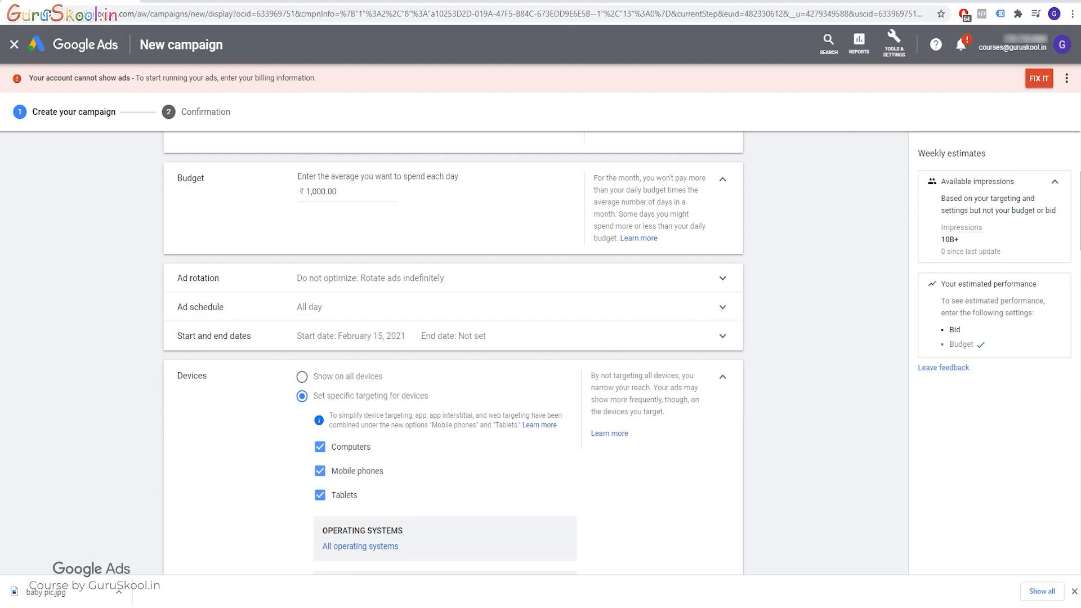
click(320, 470)
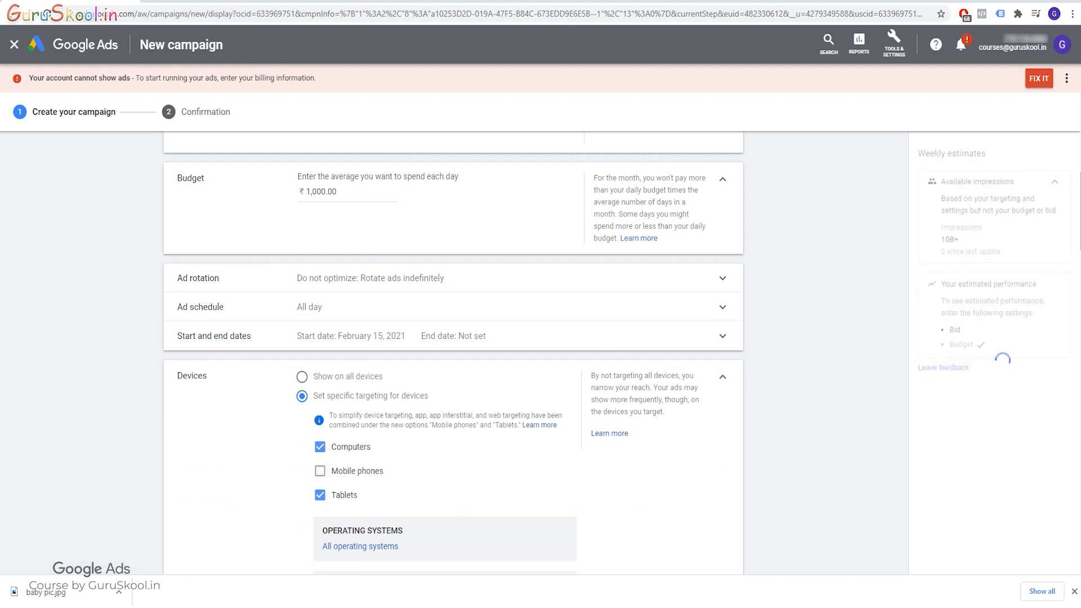
scroll(453, 355, down, 3)
scroll(453, 355, down, 3)
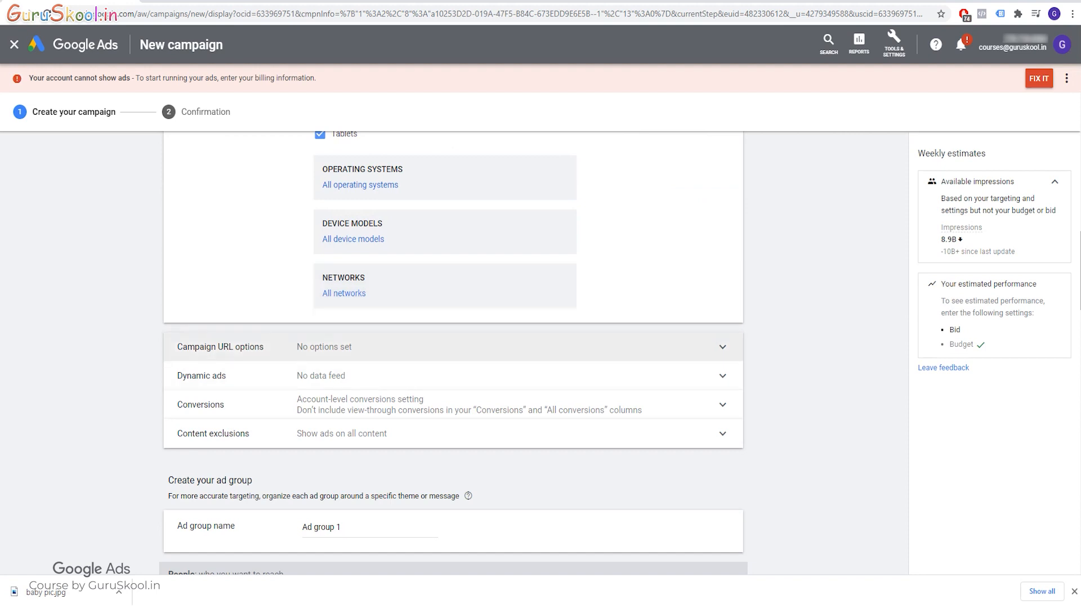
scroll(451, 346, up, 5)
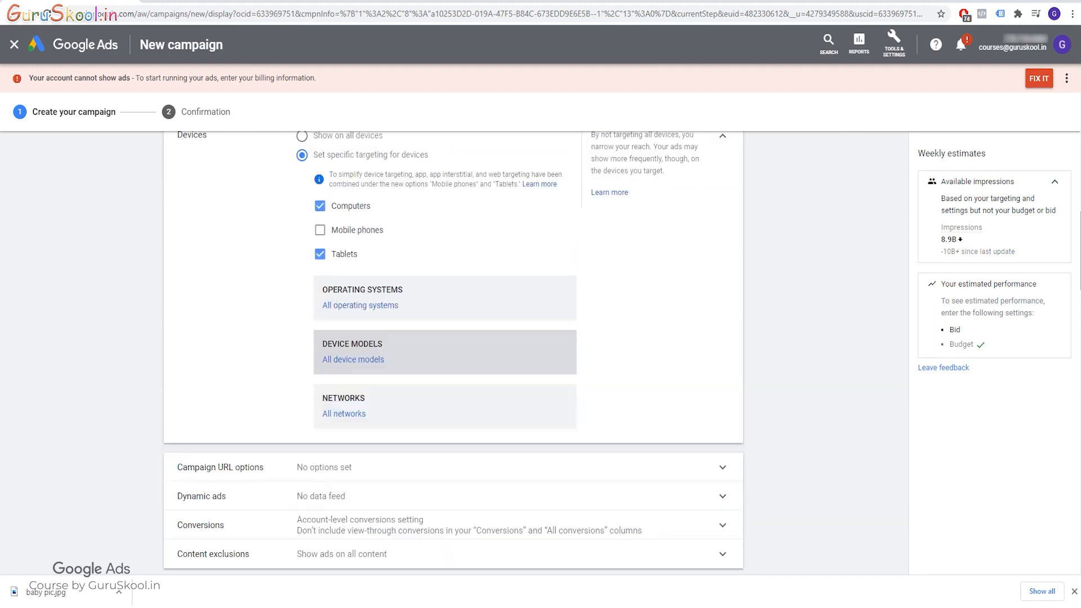
click(722, 256)
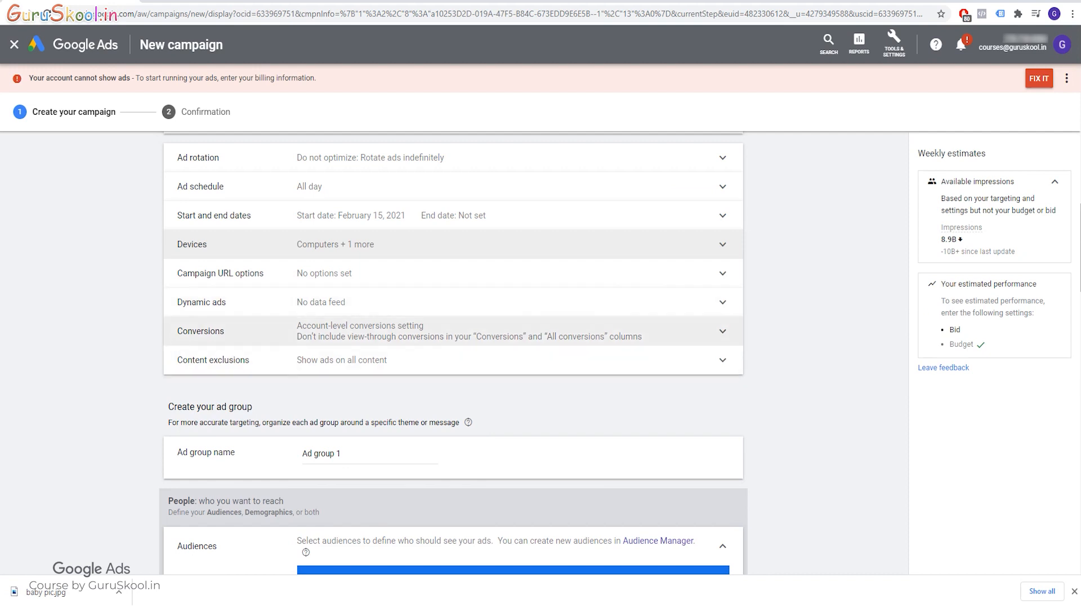
Set the Conversions setting to choose conversion actions specifically for this campaign.
click(454, 331)
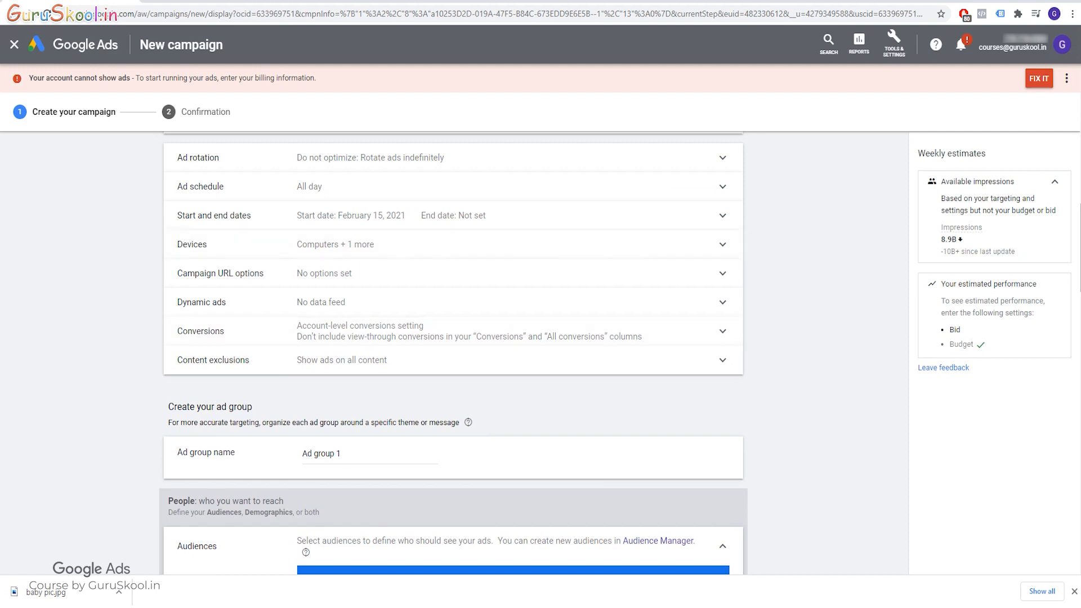
drag(303, 342, 691, 341)
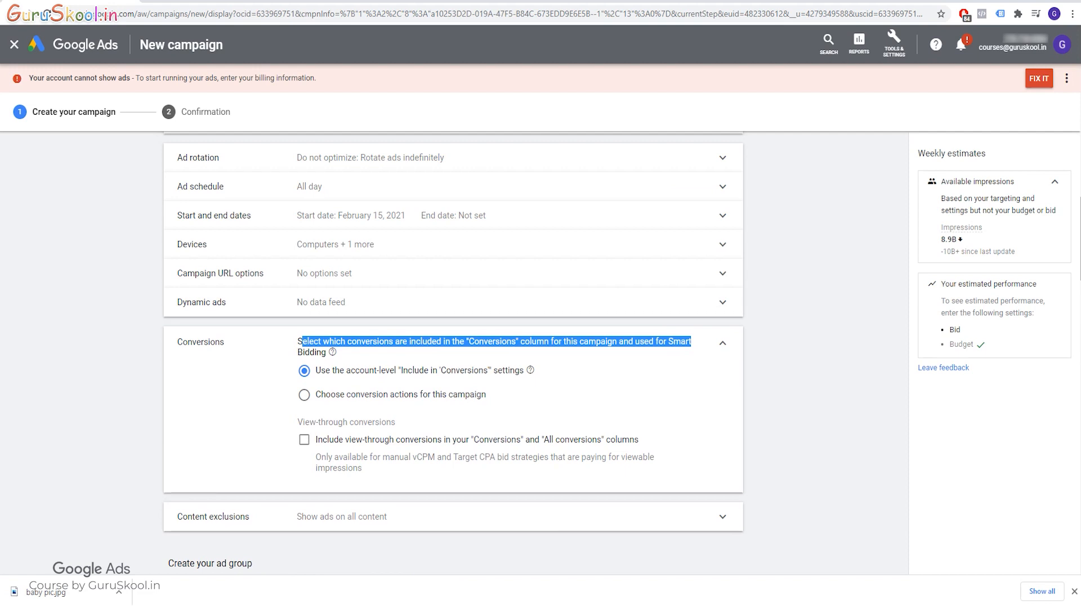
click(692, 342)
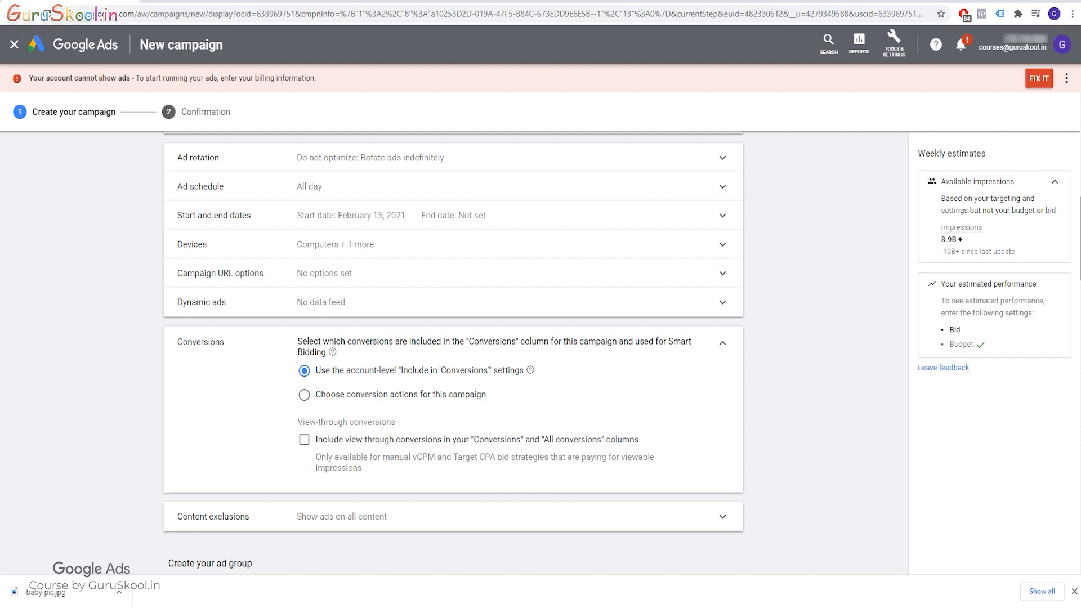
click(304, 395)
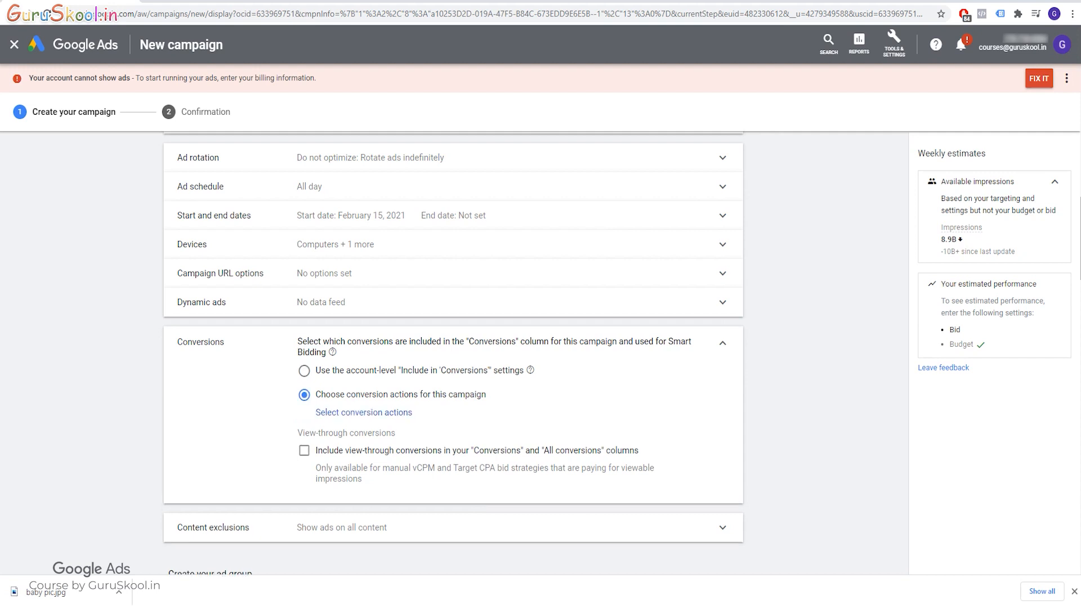
Select the first Visiting website action as the campaign's conversion action and save the selection.
click(364, 412)
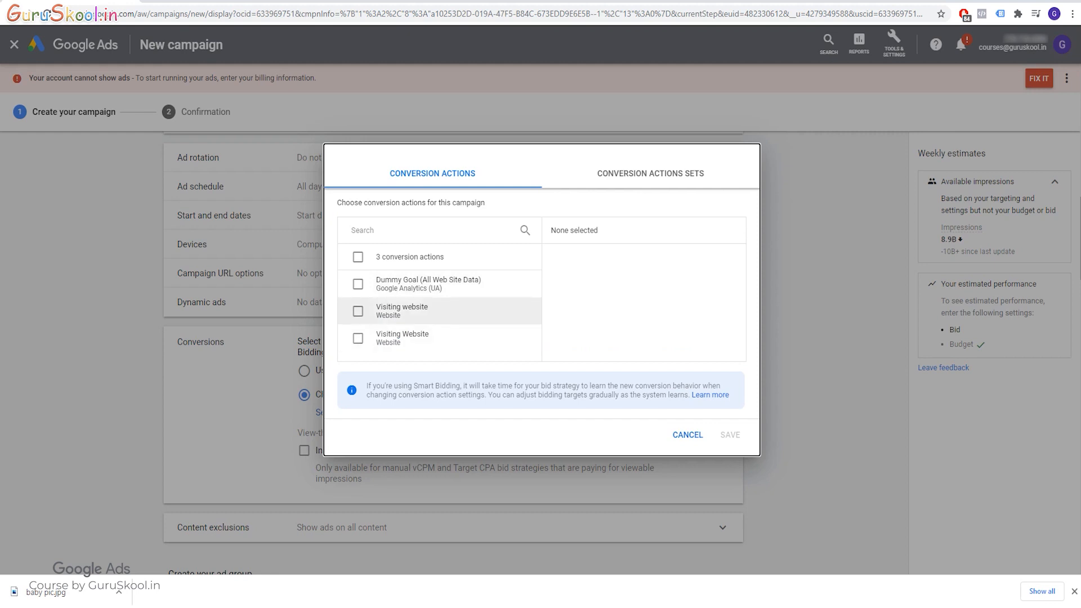
click(358, 311)
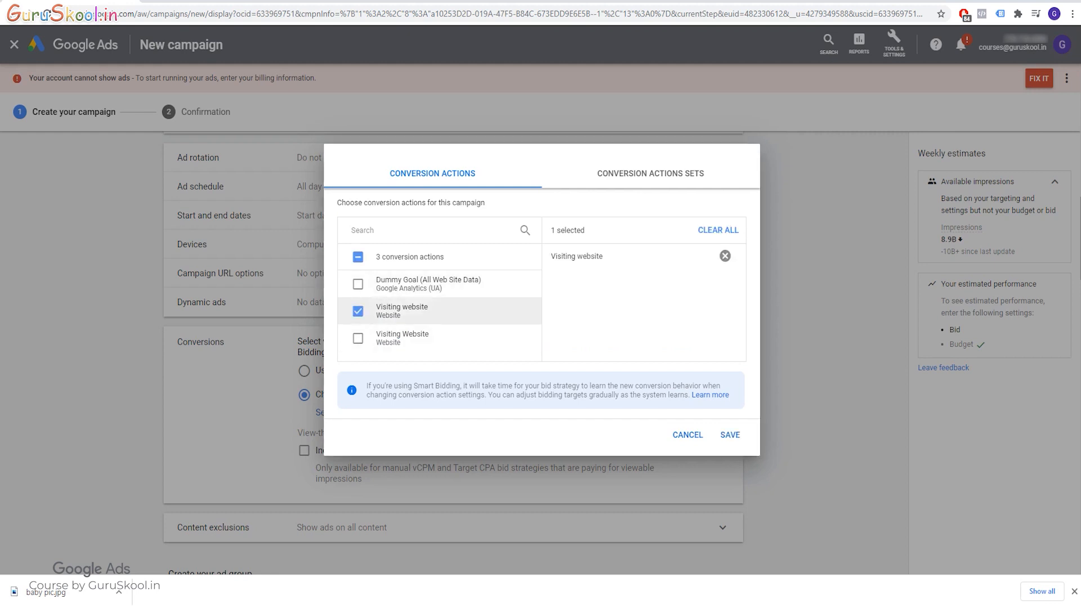
click(730, 434)
scroll(453, 360, down, 1)
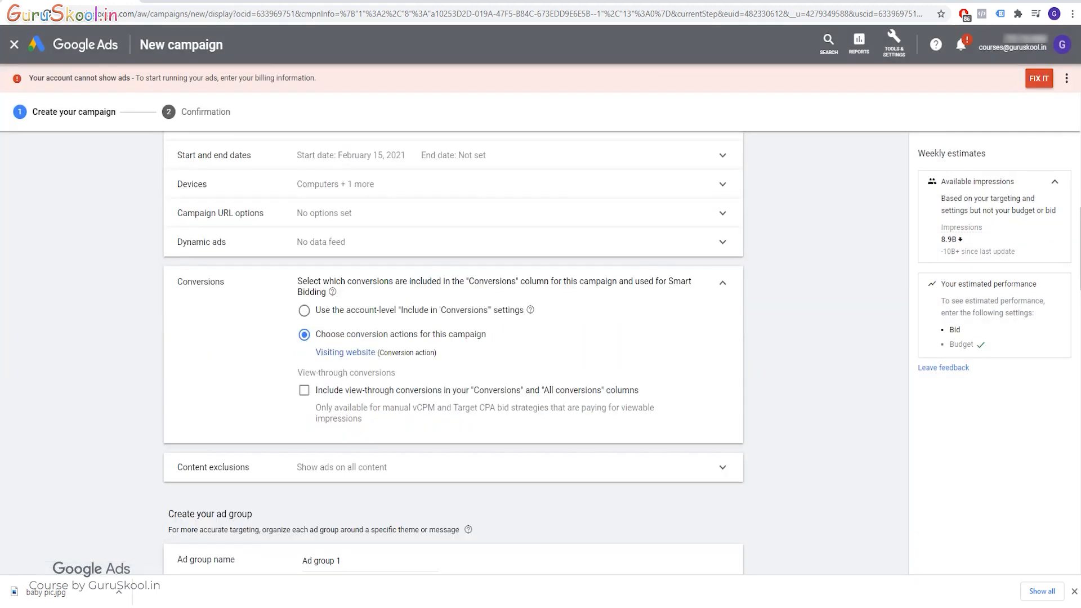
Leave view-through conversions excluded from the conversion columns and collapse the Conversions settings.
drag(405, 390, 453, 390)
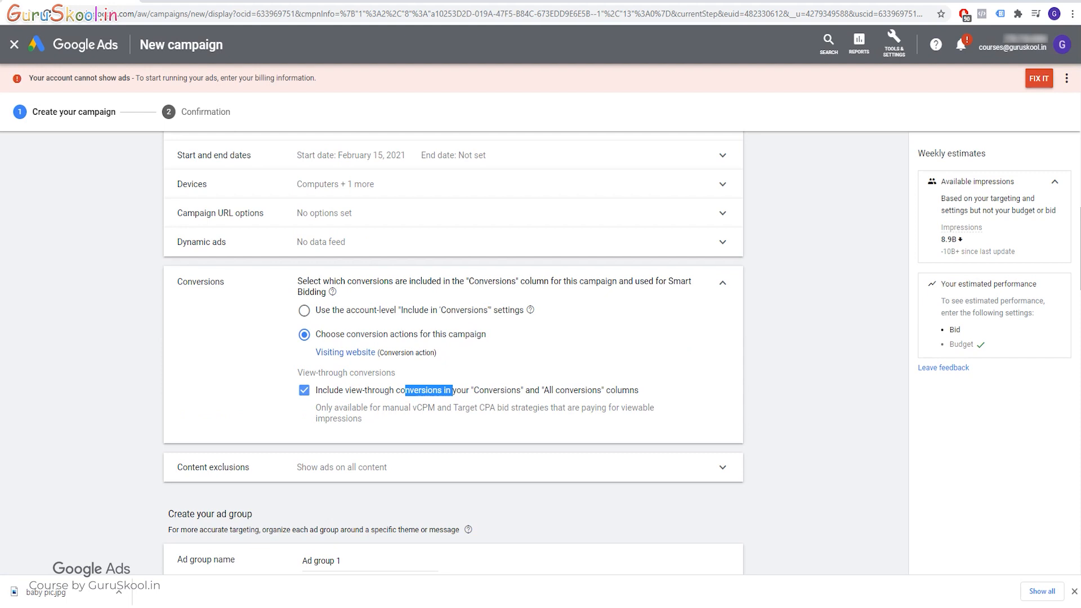
click(304, 390)
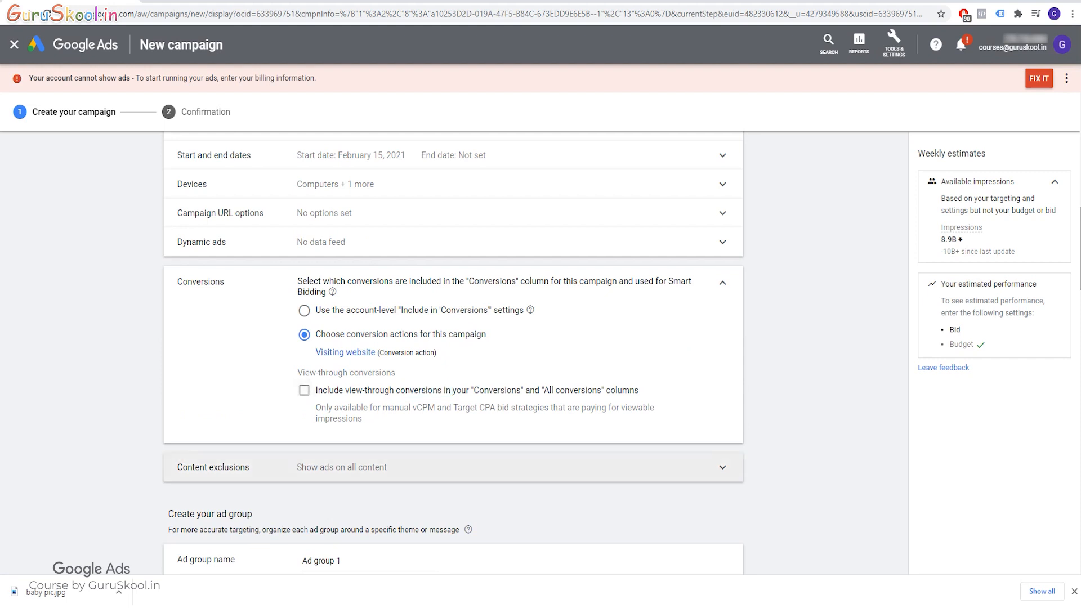
scroll(453, 350, down, 2)
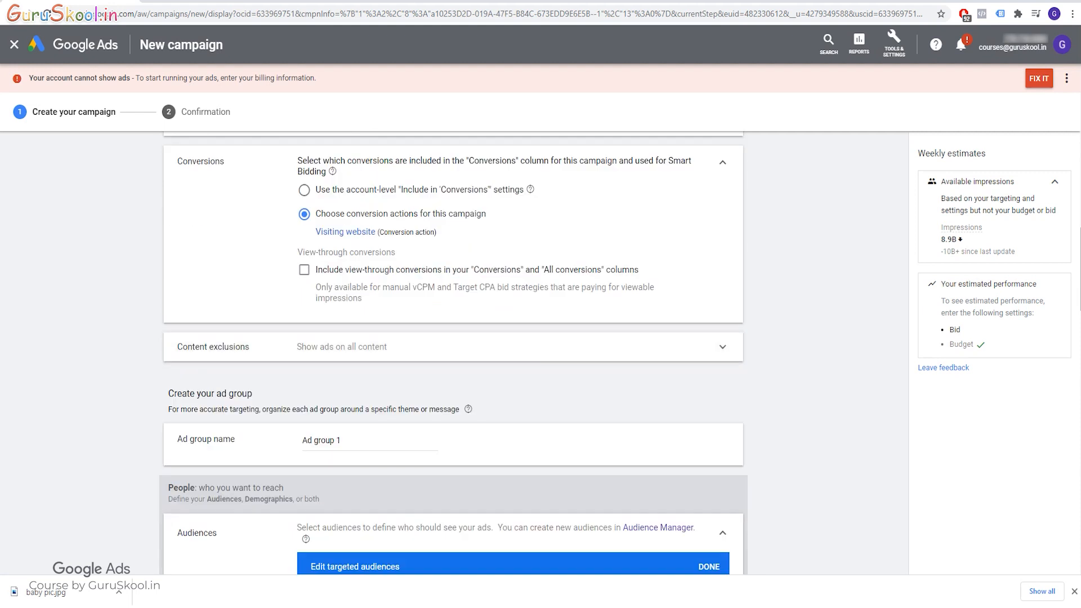
click(722, 163)
Review the content exclusion options for digital content labels, sensitive content and content type, leaving all of them unselected.
scroll(723, 163, up, 1)
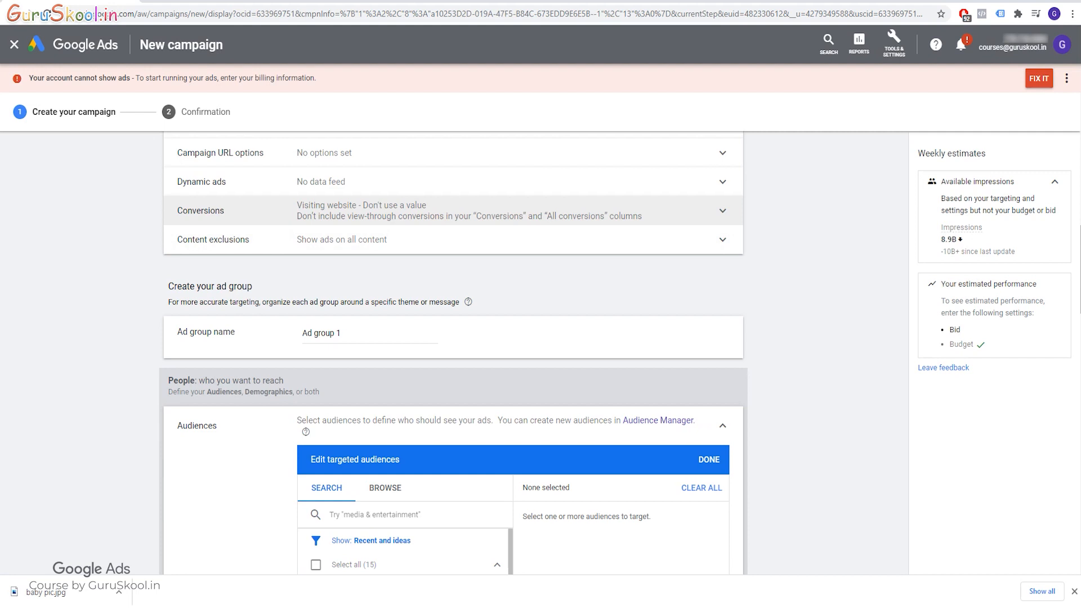
click(722, 239)
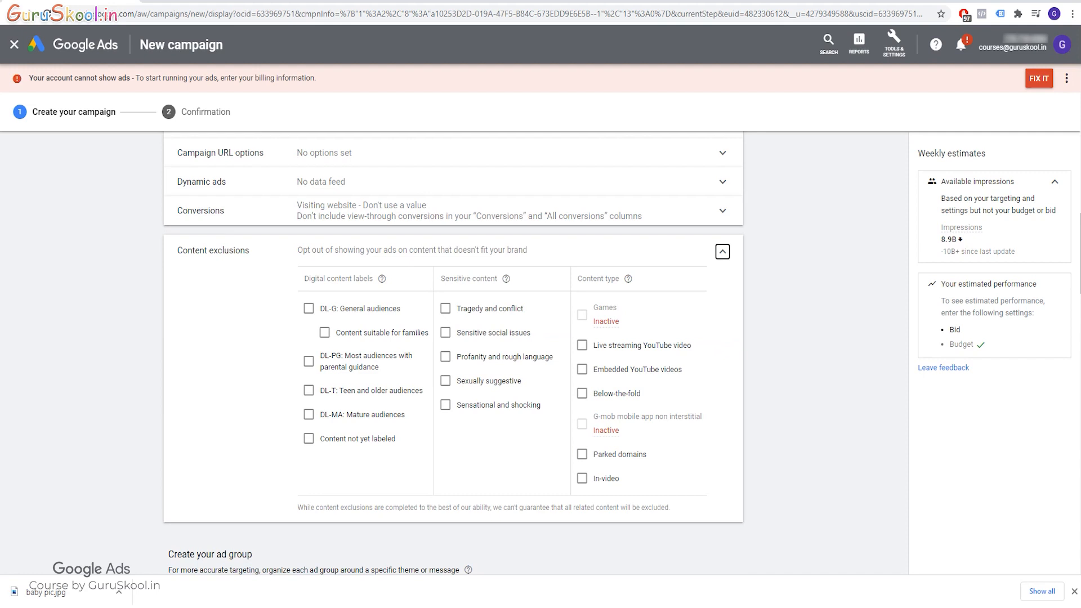
click(722, 251)
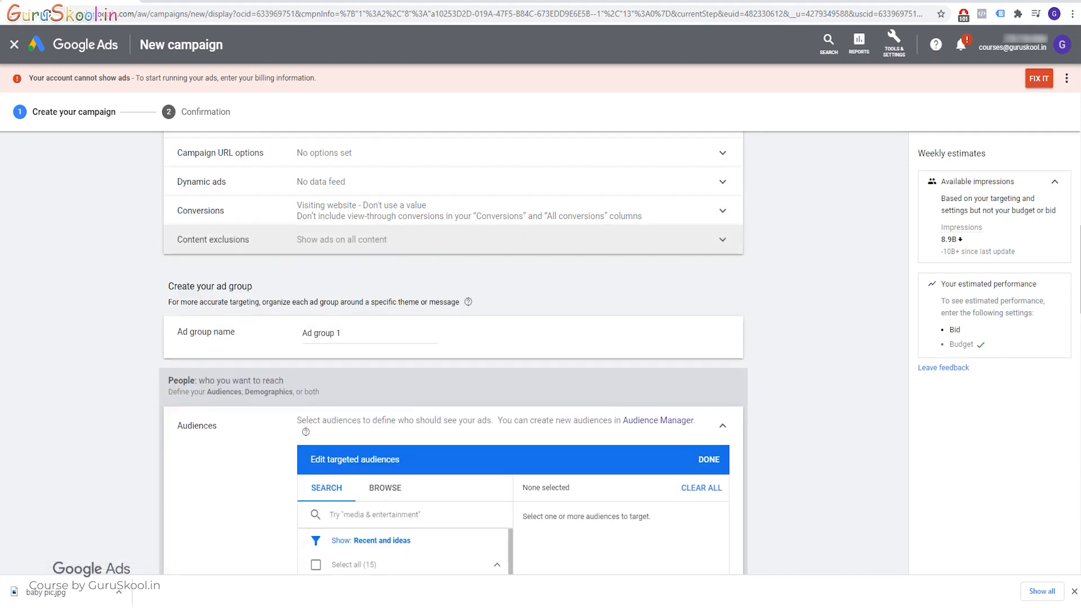
Rename the ad group as Topic.
drag(168, 287, 253, 287)
click(256, 287)
drag(302, 333, 342, 333)
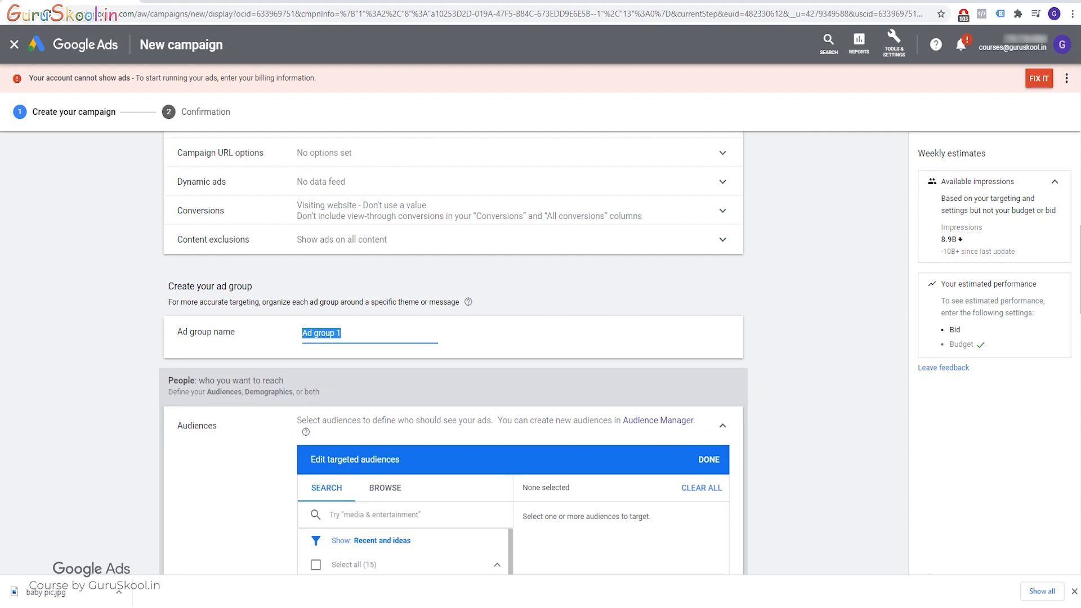
key(BackSpace)
text(Topic)
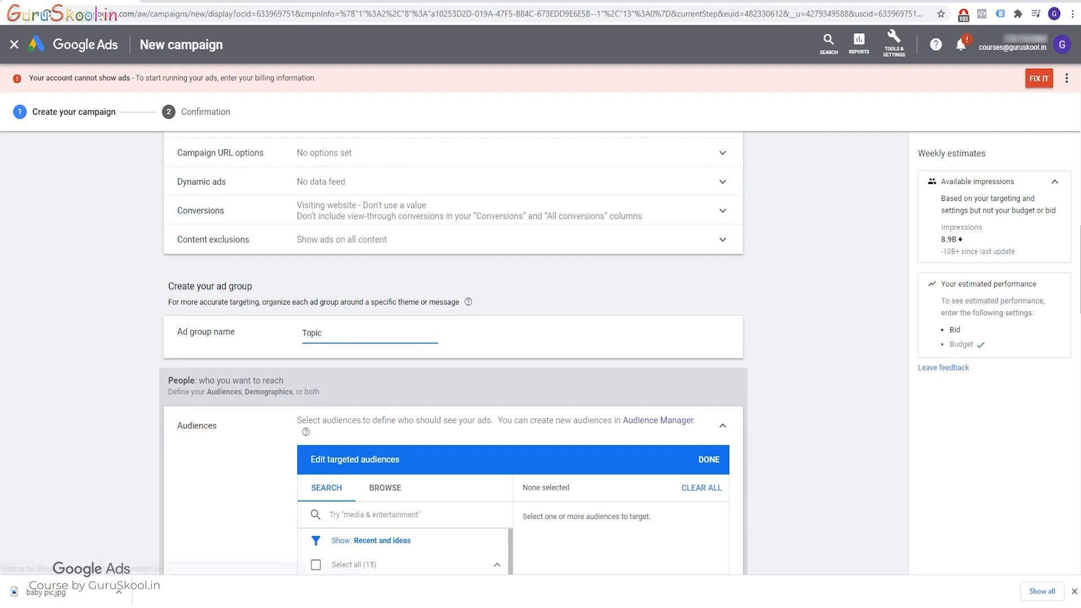
Close the targeted audiences editor for the ad group without selecting any audience.
scroll(454, 338, down, 1)
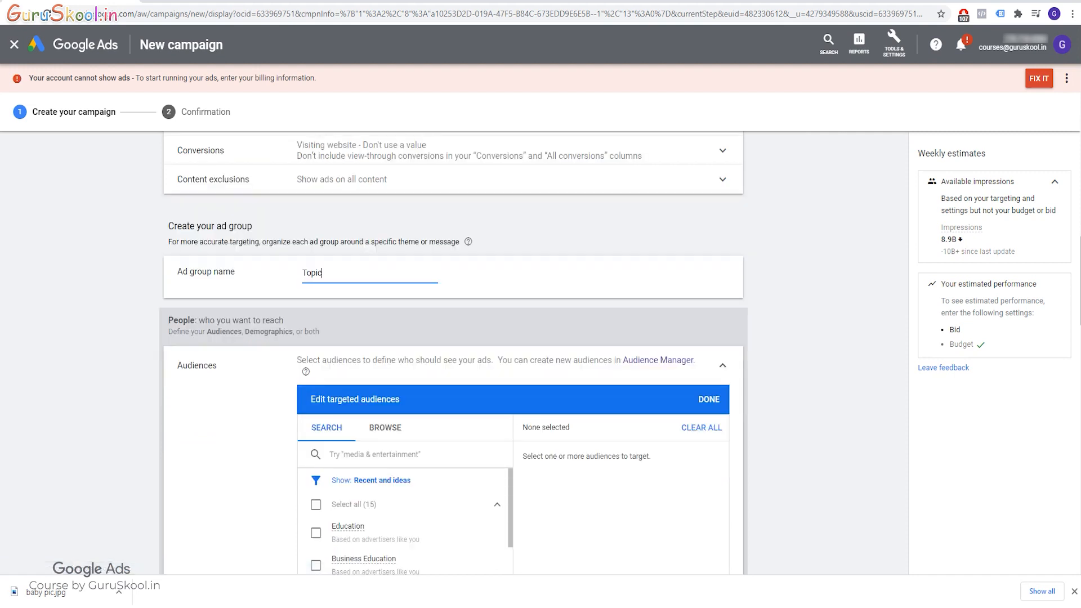
scroll(454, 338, down, 1)
scroll(453, 338, down, 4)
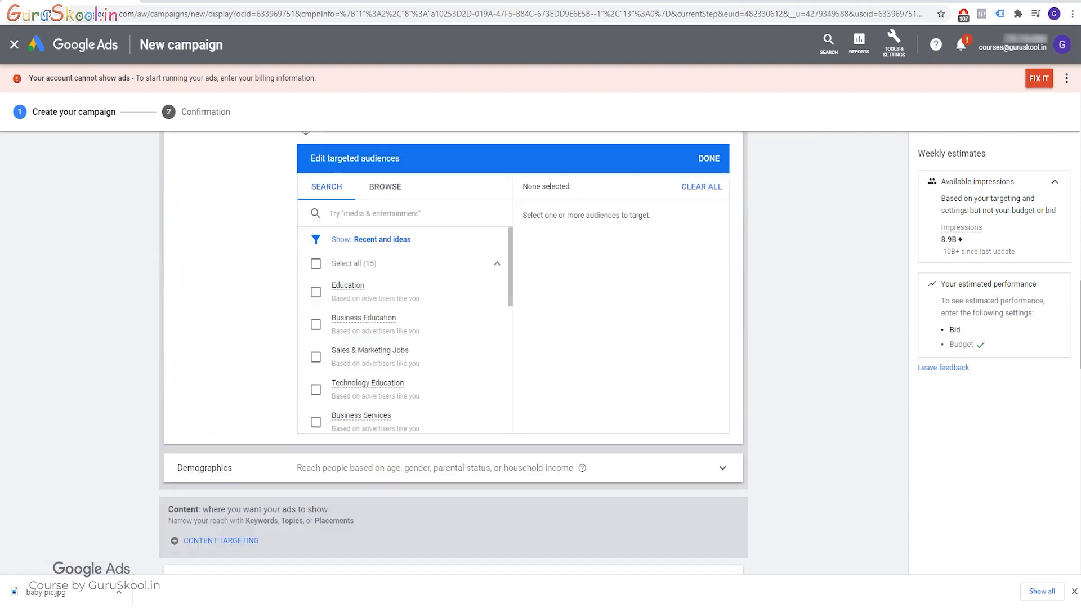
scroll(453, 338, up, 1)
scroll(453, 338, up, 1)
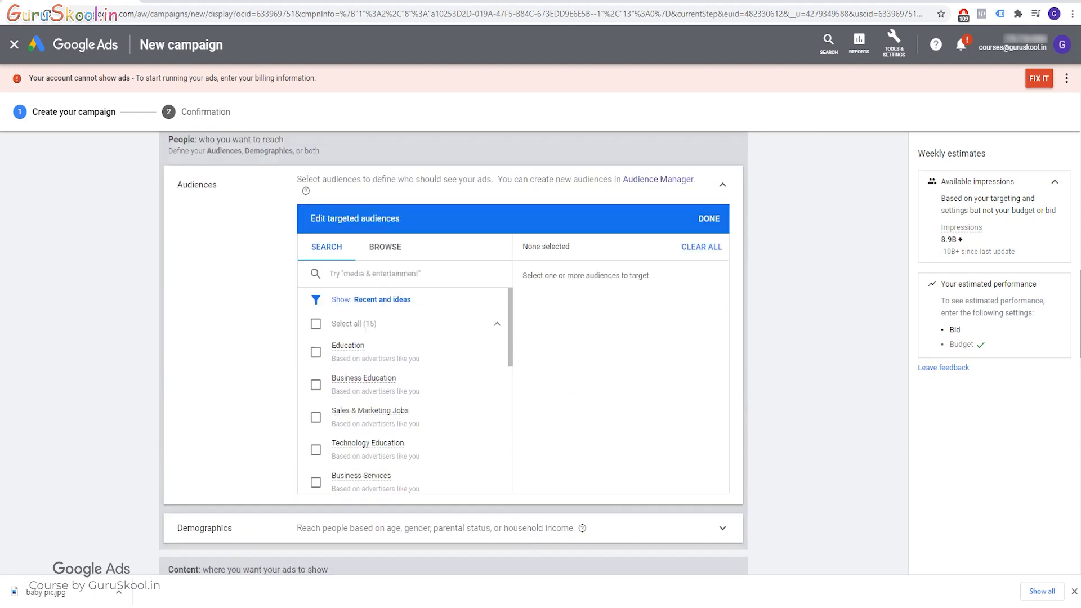
click(710, 218)
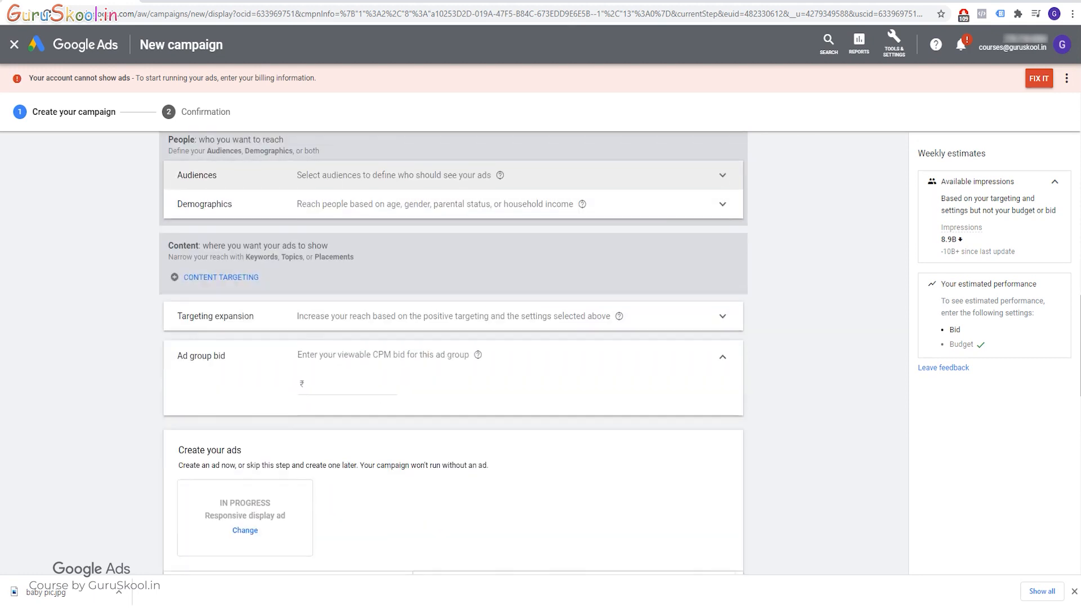
Add Topics as the ad group's content targeting and expand the Beauty & Fitness category.
click(215, 277)
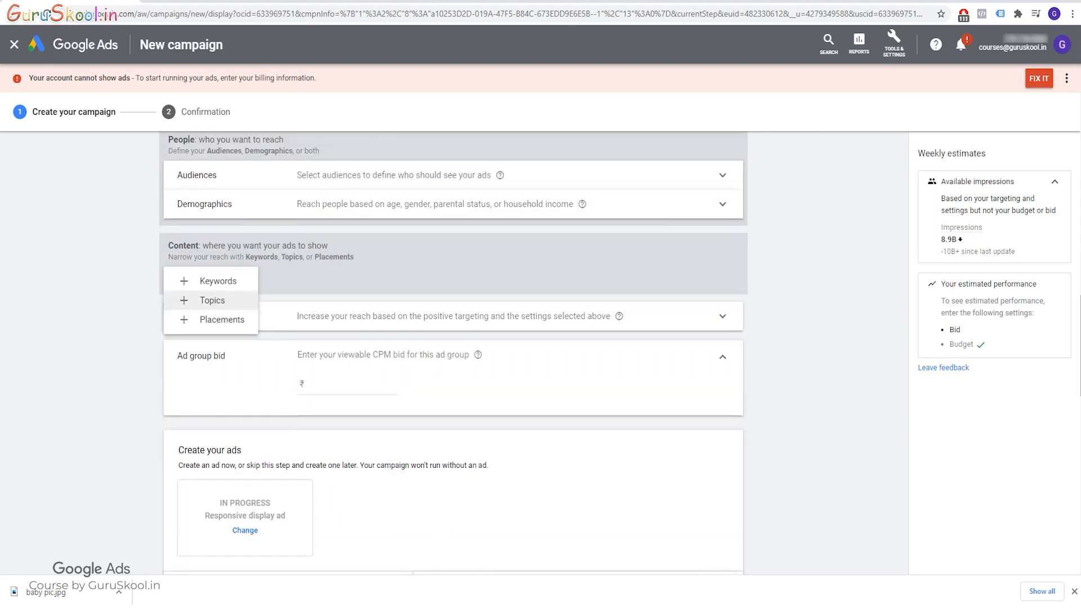
click(212, 292)
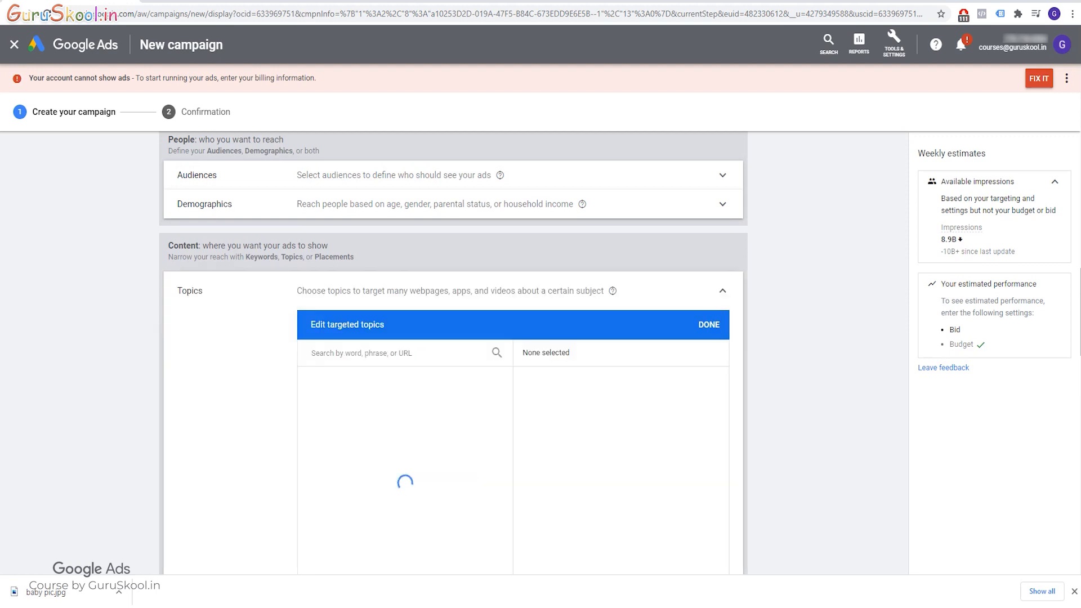
scroll(403, 379, down, 2)
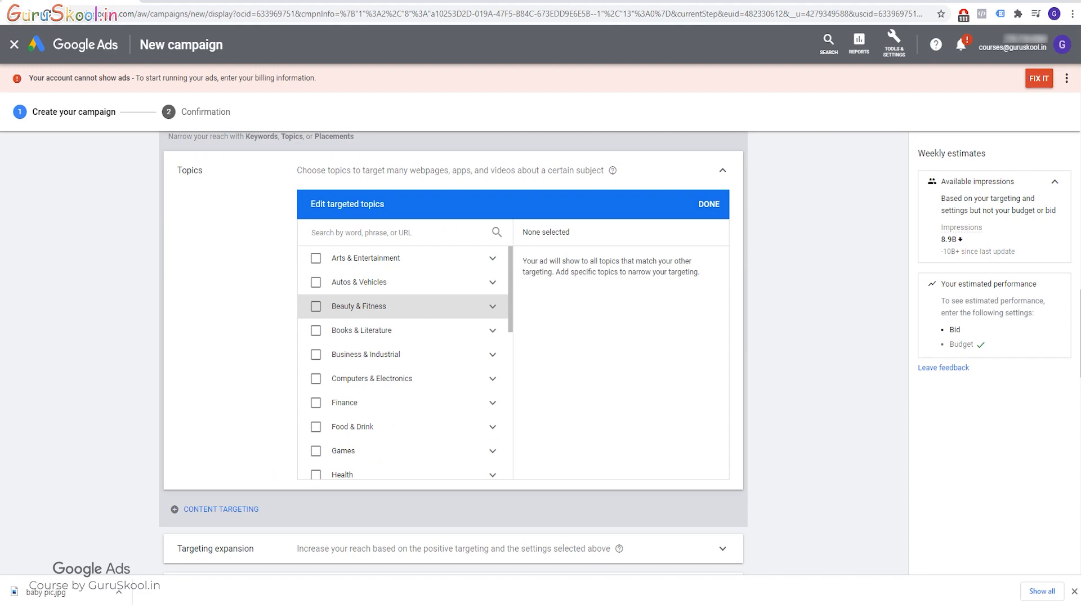
click(394, 306)
scroll(395, 299, down, 1)
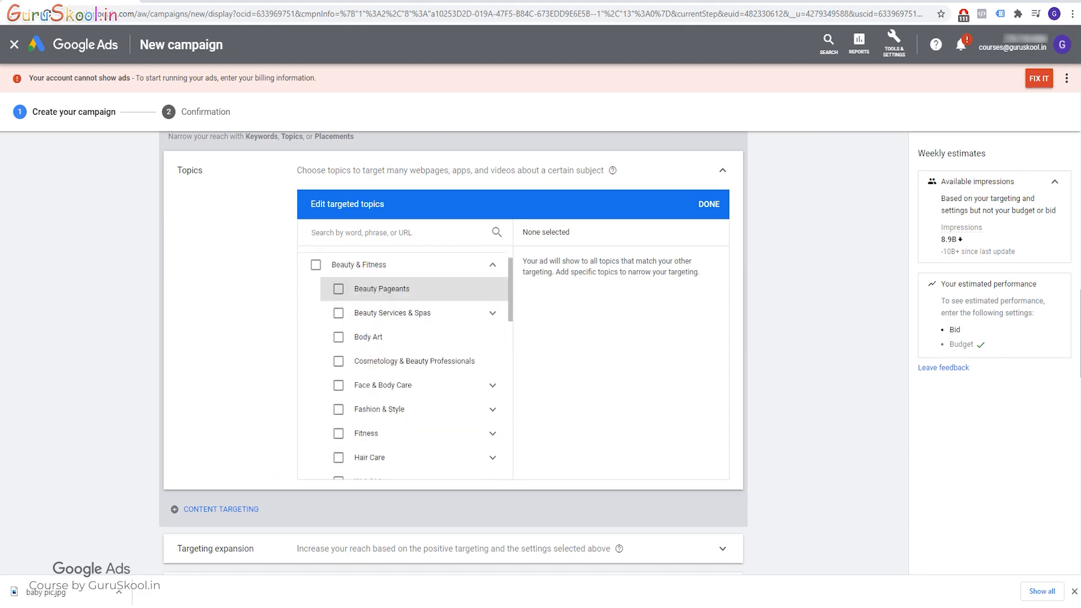
Target the Beauty Pageants and Beauty Services & Spas topics under Beauty & Fitness.
click(338, 271)
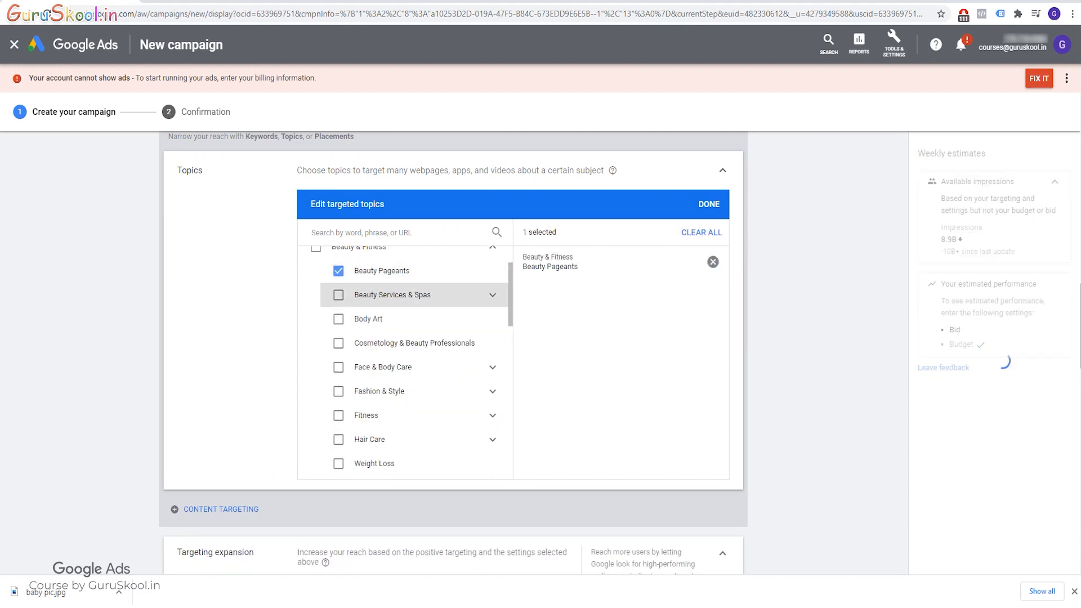
click(394, 294)
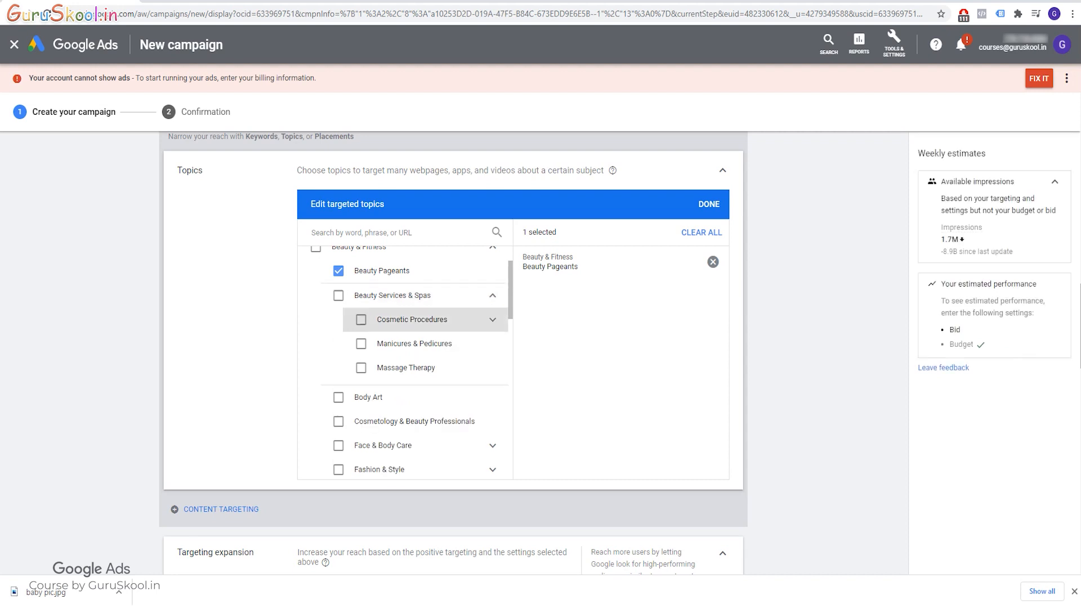
click(338, 296)
Add Face & Body Care, Fashion & Style and Hair Care to the targeted Beauty & Fitness topics.
scroll(361, 340, down, 1)
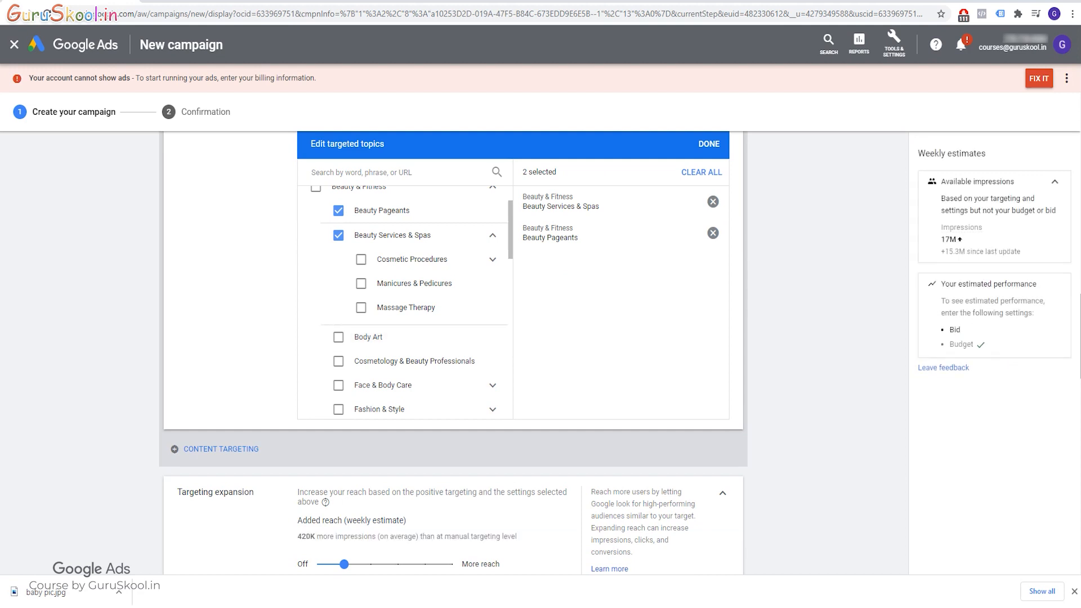
scroll(394, 344, down, 1)
click(338, 325)
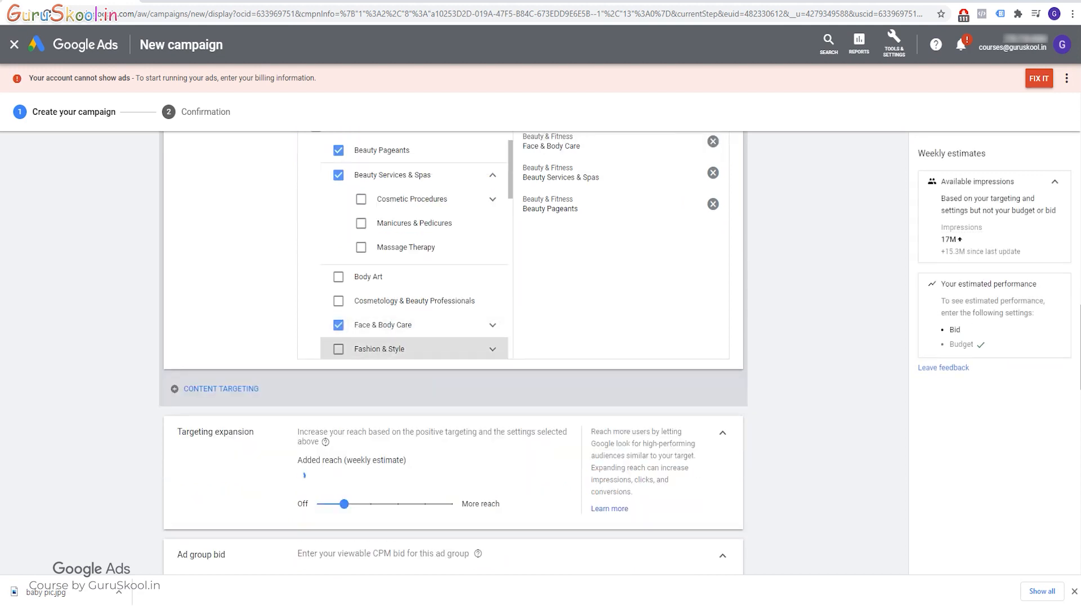
click(338, 349)
scroll(403, 315, down, 1)
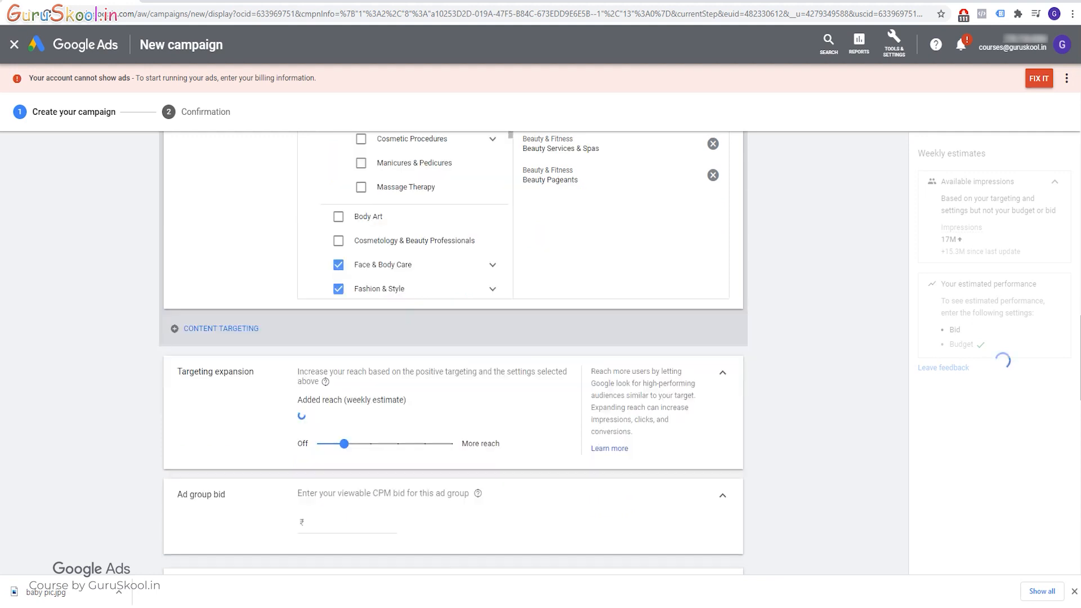
scroll(402, 281, up, 2)
scroll(411, 256, down, 3)
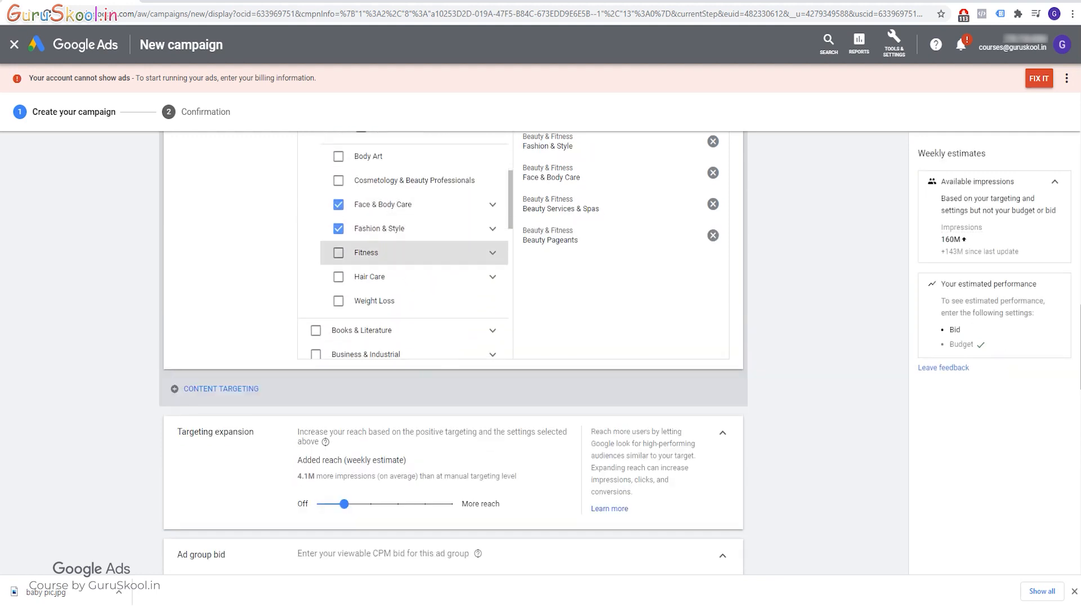
click(339, 276)
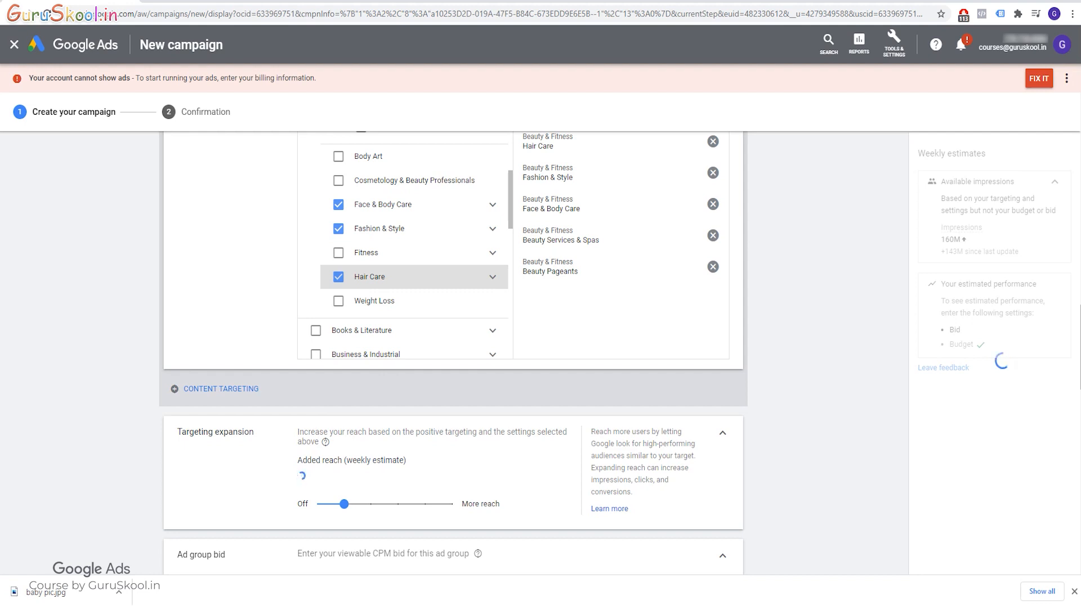
click(492, 277)
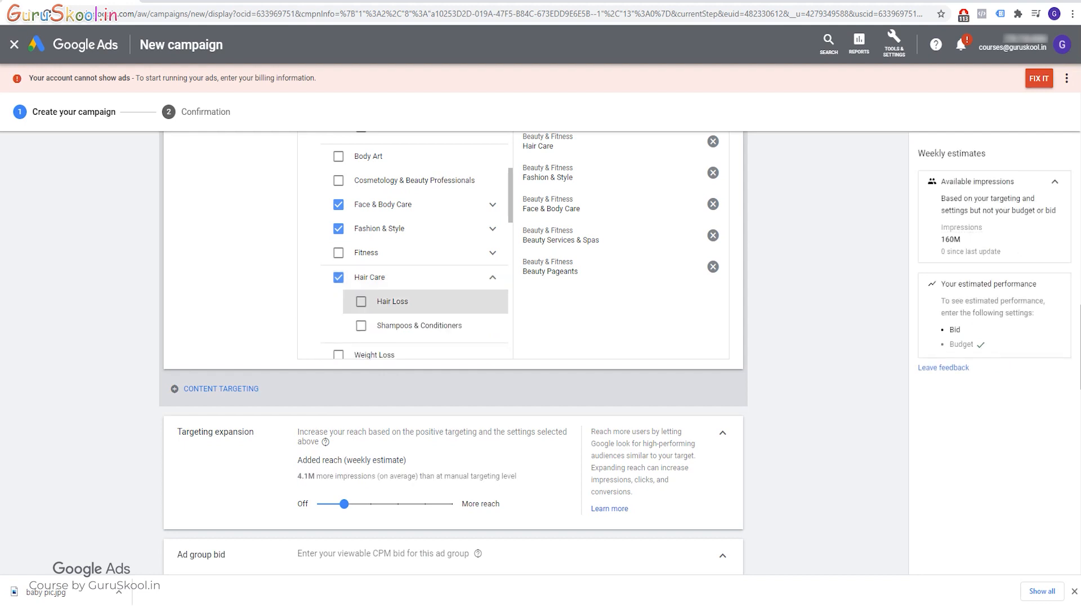
click(493, 277)
Review the selected Beauty & Fitness topics and finish editing the targeted topics.
scroll(416, 254, up, 2)
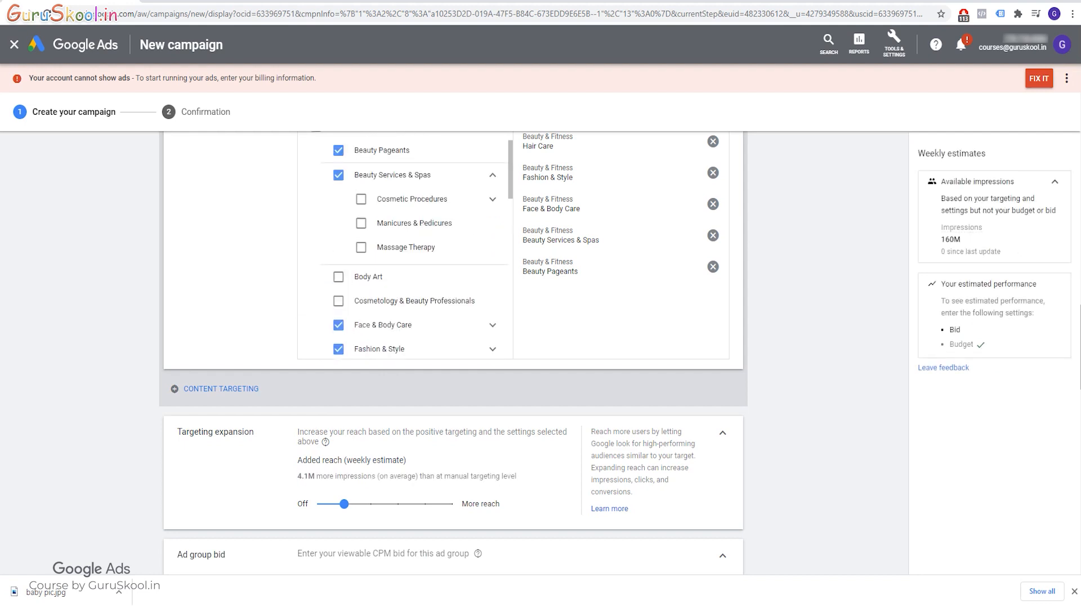
scroll(416, 270, up, 1)
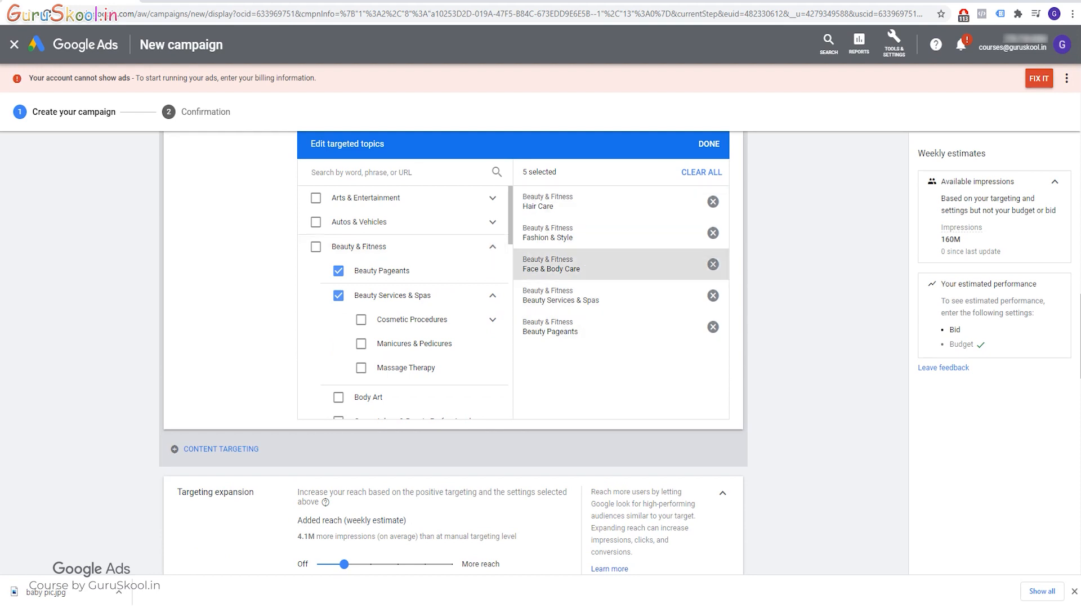
scroll(620, 265, down, 2)
scroll(620, 264, up, 3)
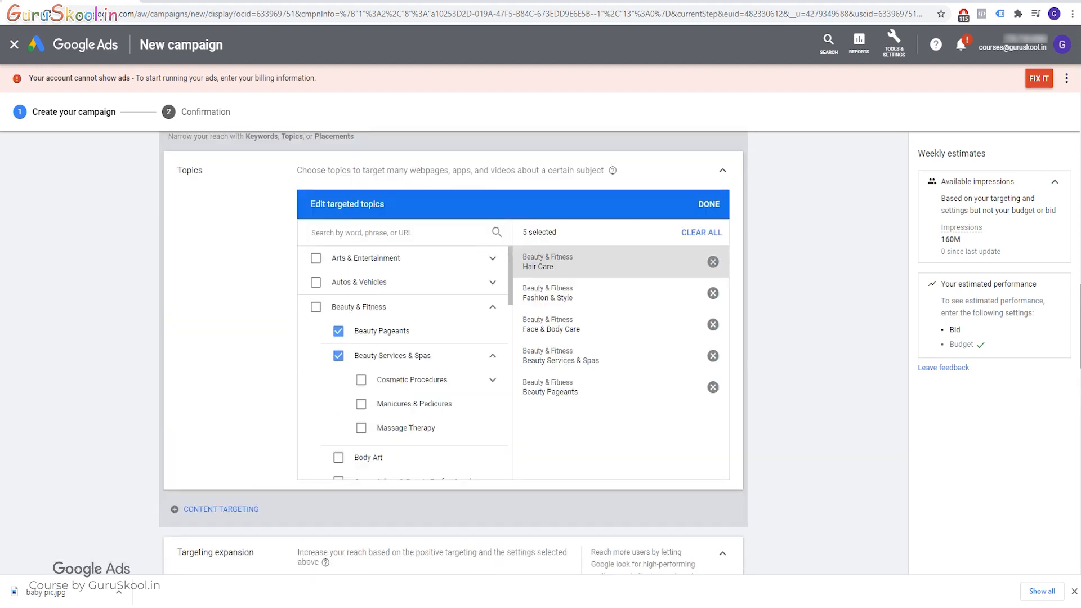
scroll(698, 282, up, 1)
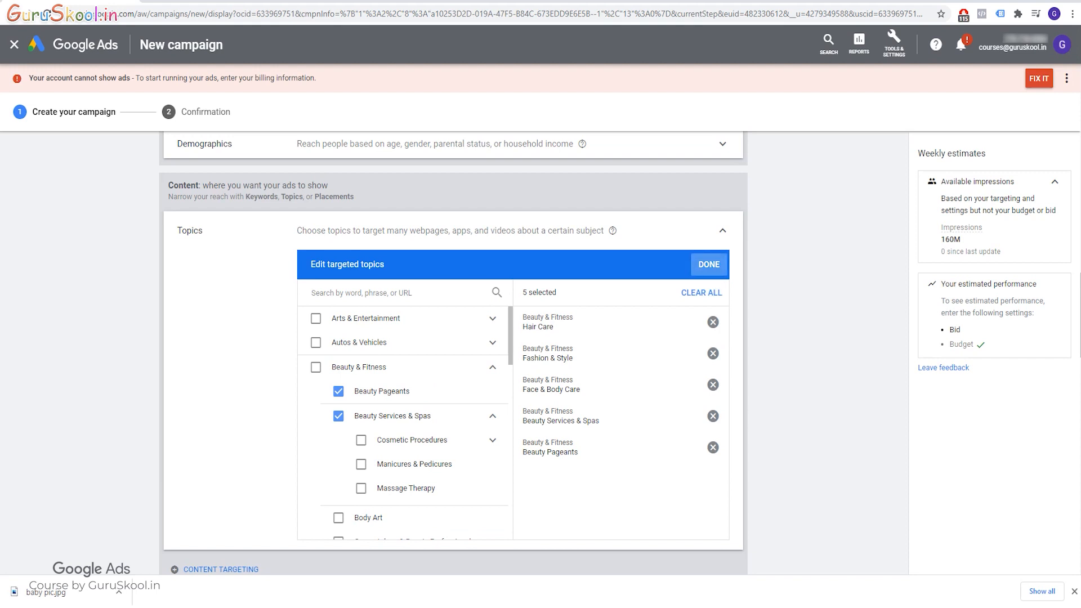
click(709, 264)
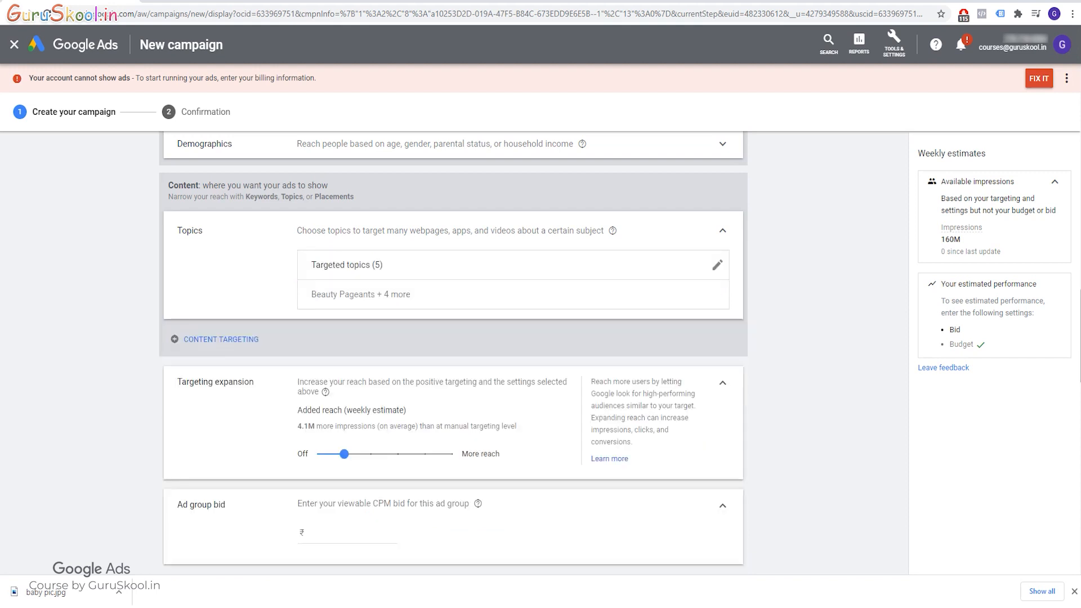
Set the ad group's targeting expansion to Off and collapse its settings.
double_click(943, 227)
click(942, 228)
drag(297, 382, 406, 411)
click(420, 411)
drag(344, 454, 317, 454)
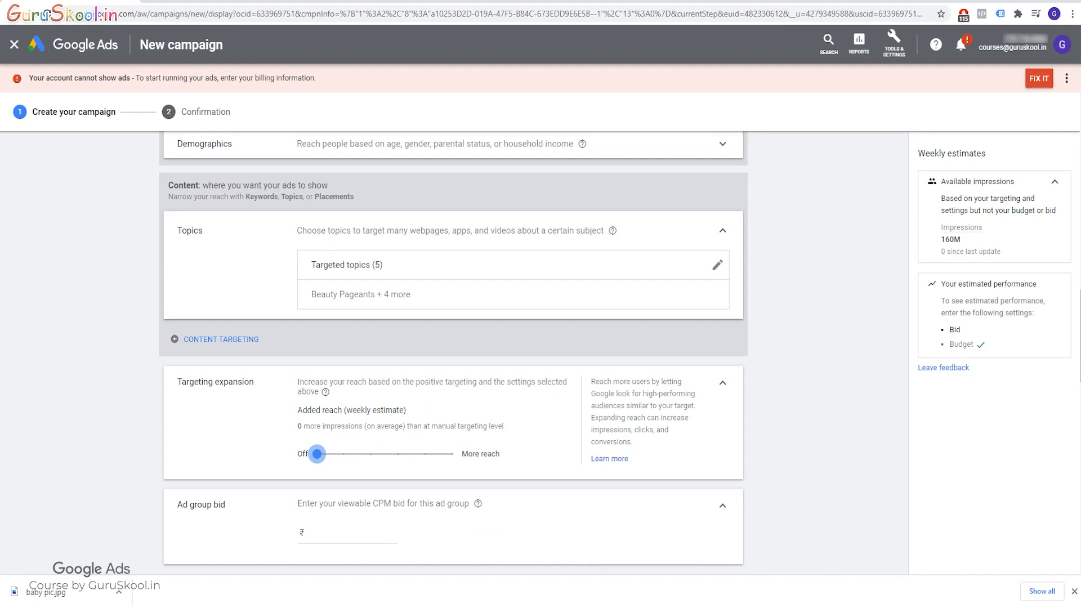
scroll(453, 338, down, 3)
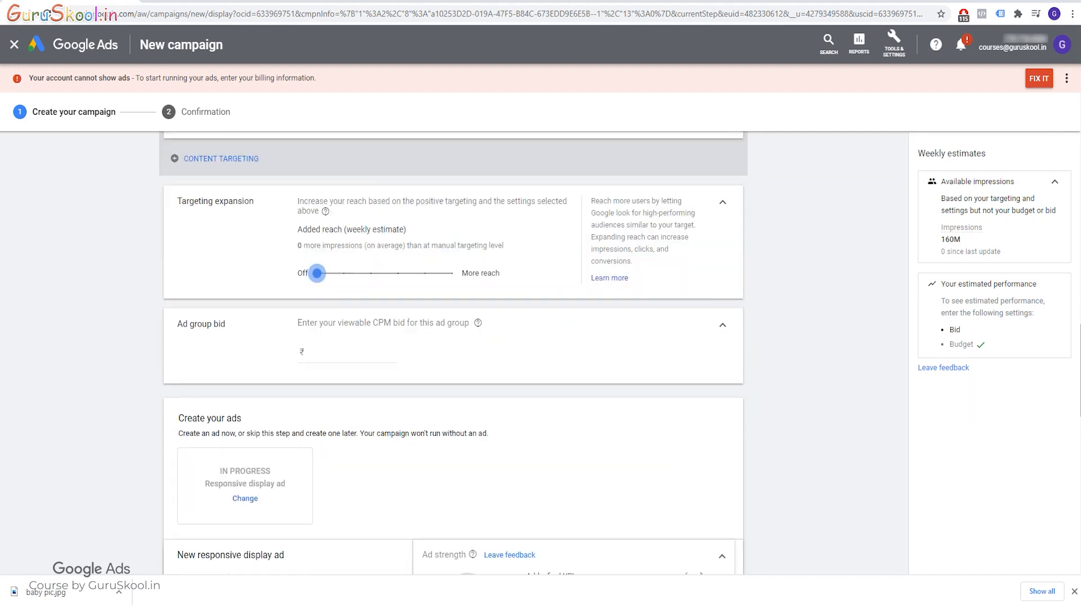
click(723, 202)
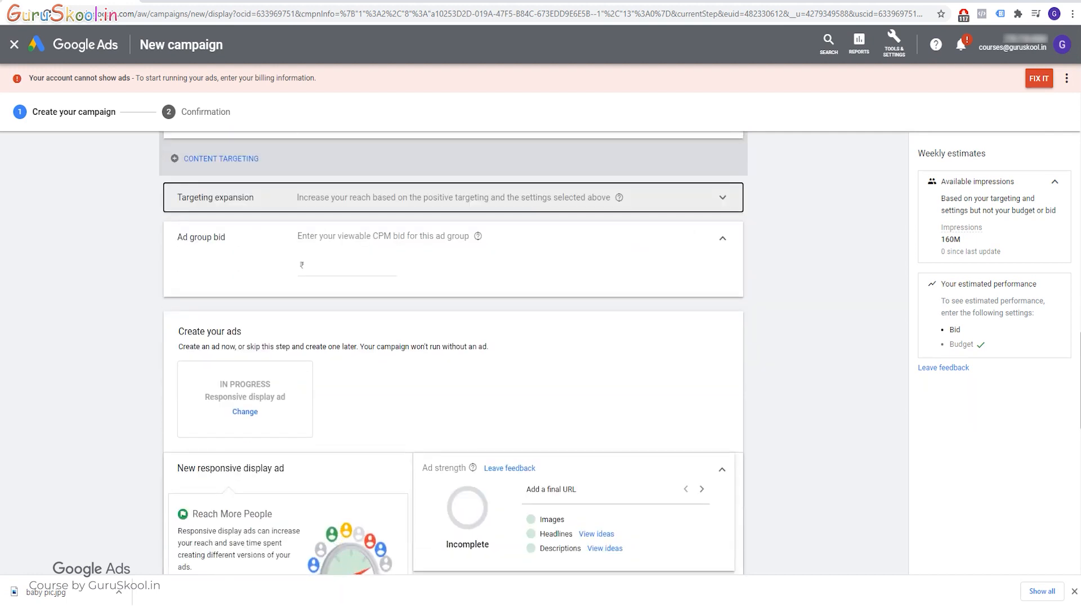
Set the ad group's viewable CPM bid to ₹300 and choose to upload display ads for it.
click(347, 265)
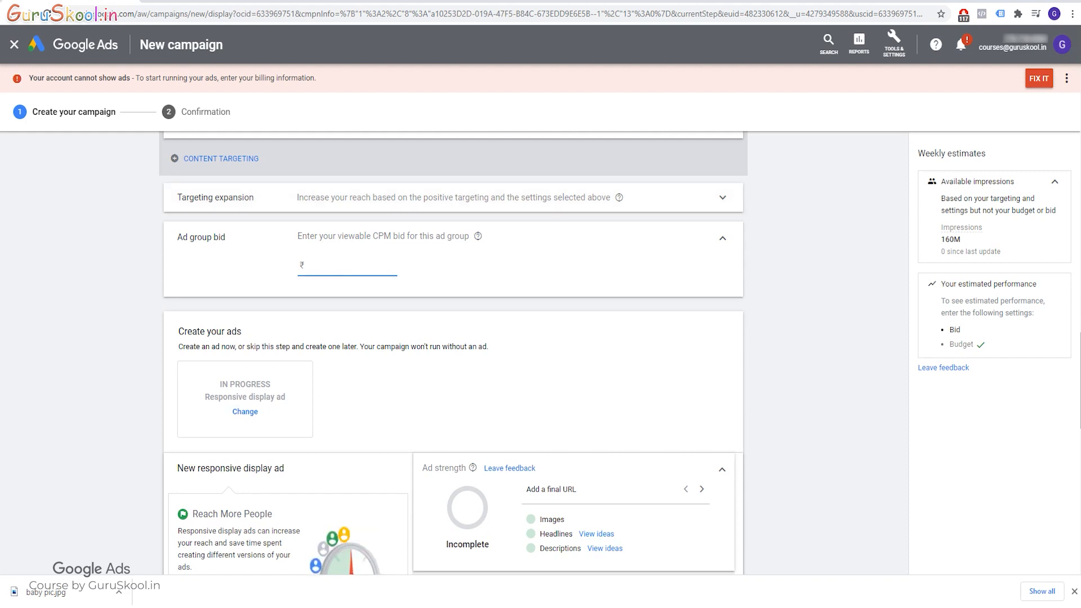
text(300)
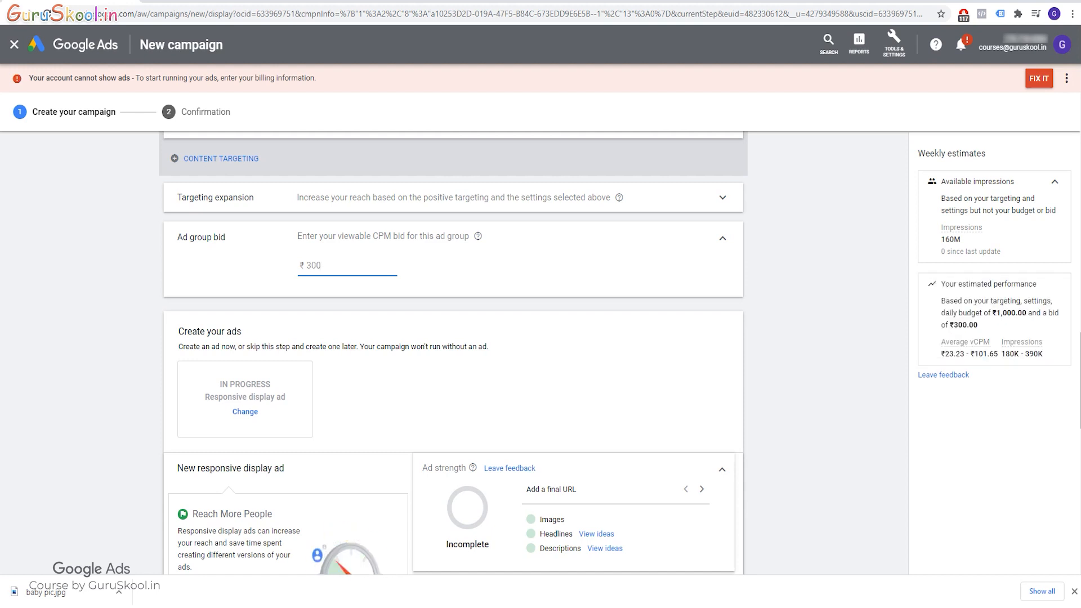
scroll(454, 354, down, 2)
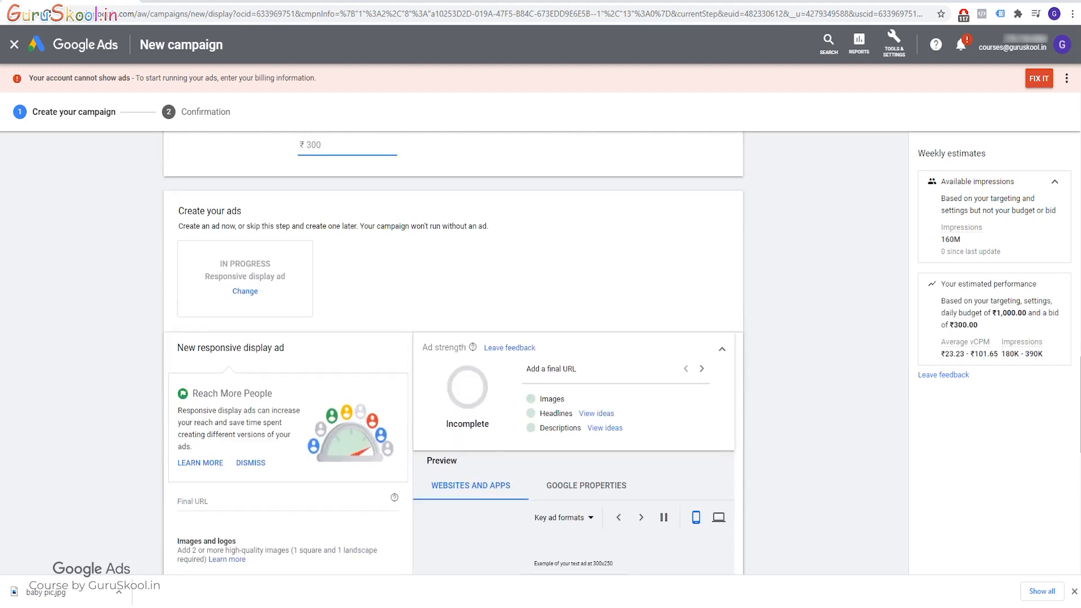
click(245, 292)
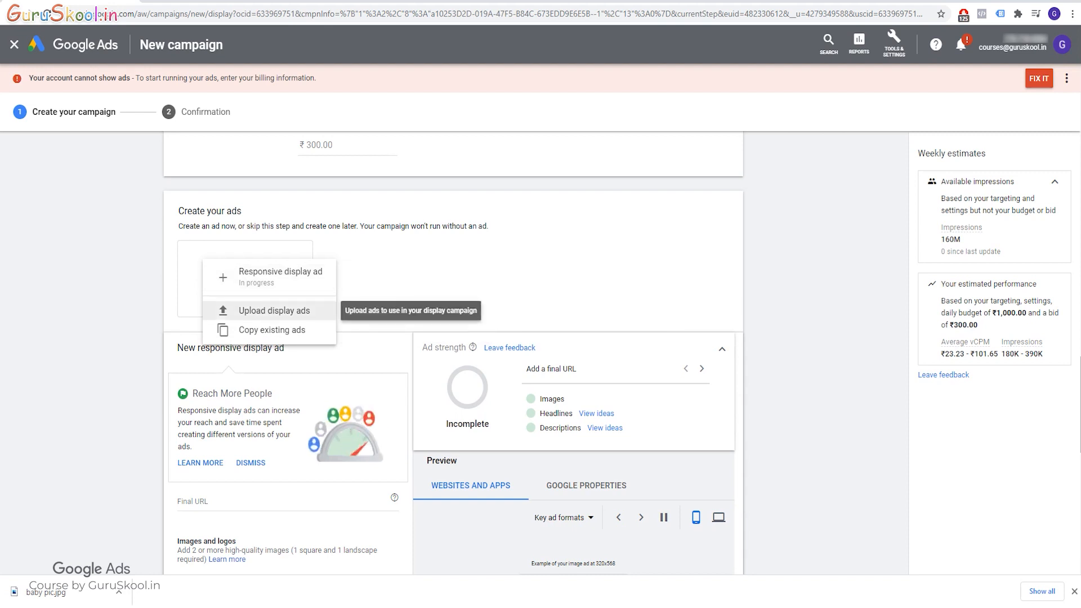
click(274, 311)
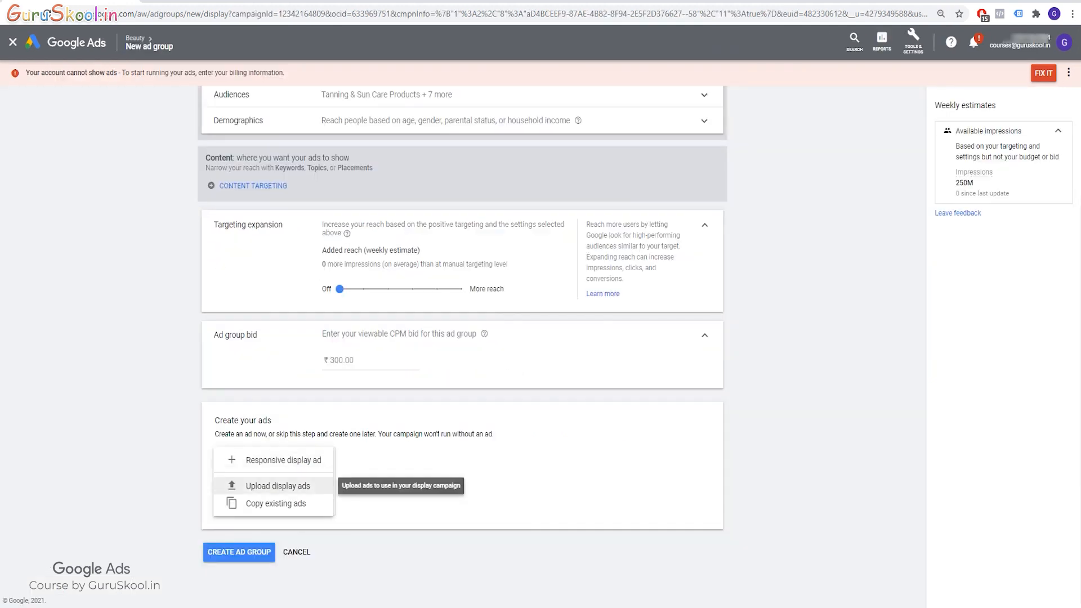
click(278, 486)
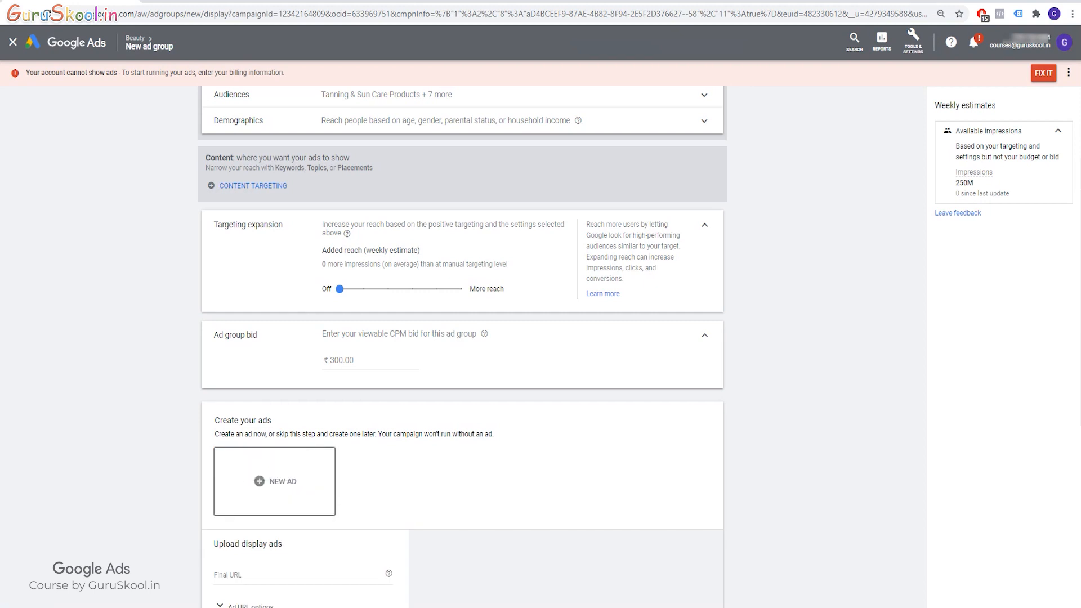
Open the dummy.guruskool.in website separately from the ad group form to obtain the landing page address.
click(277, 469)
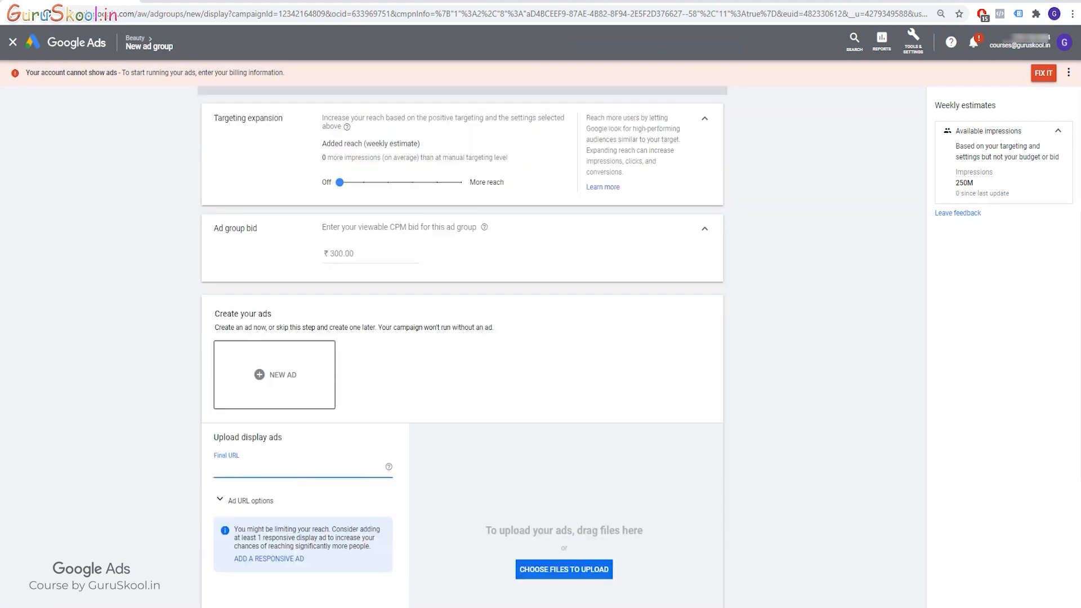
key(ctrl+t)
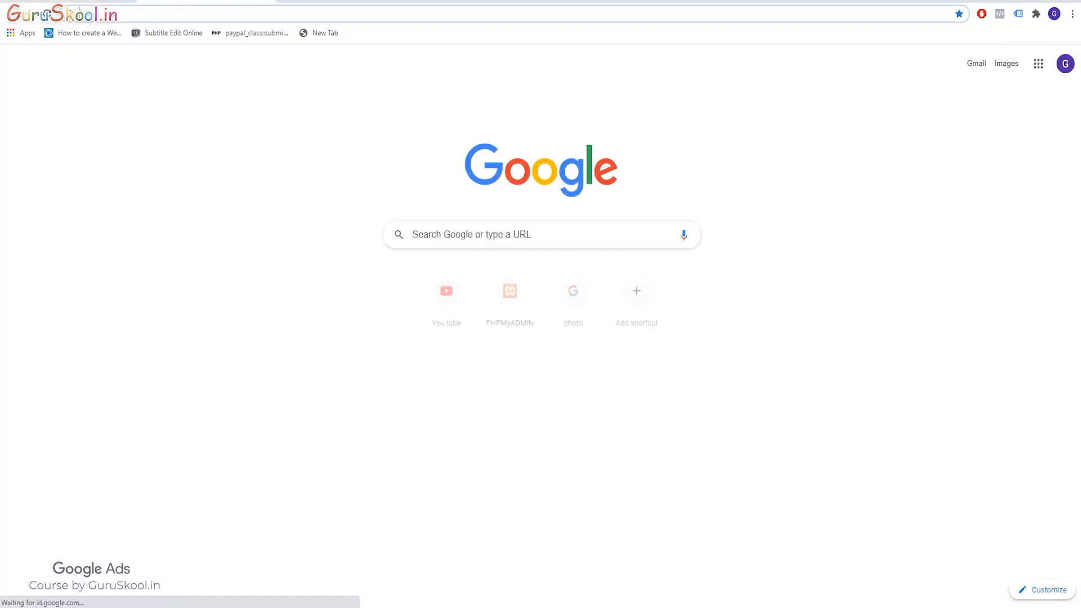
text(dummy)
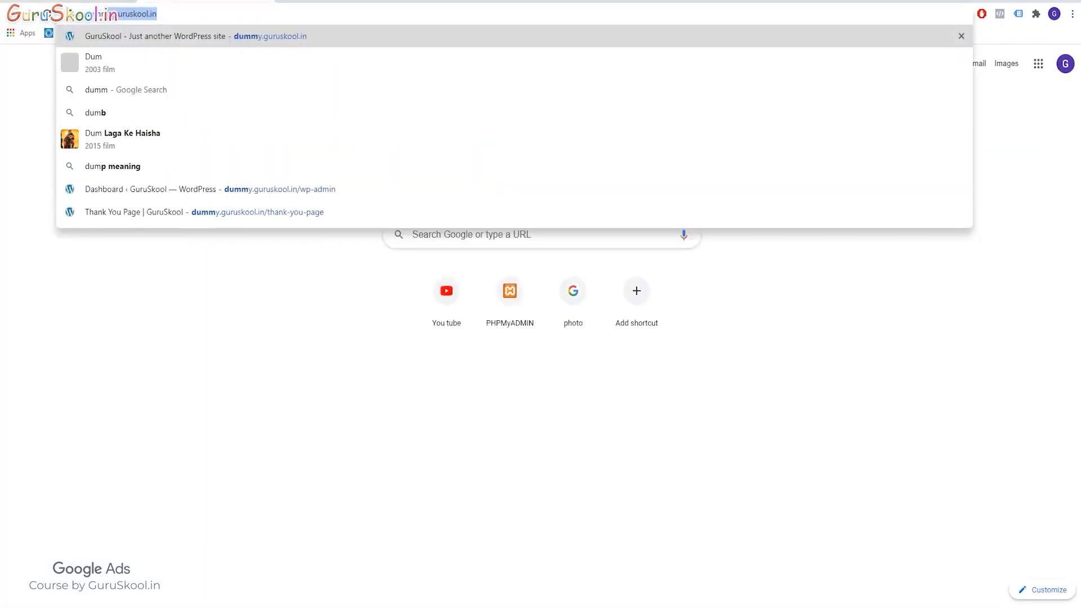
key(Right)
key(Return)
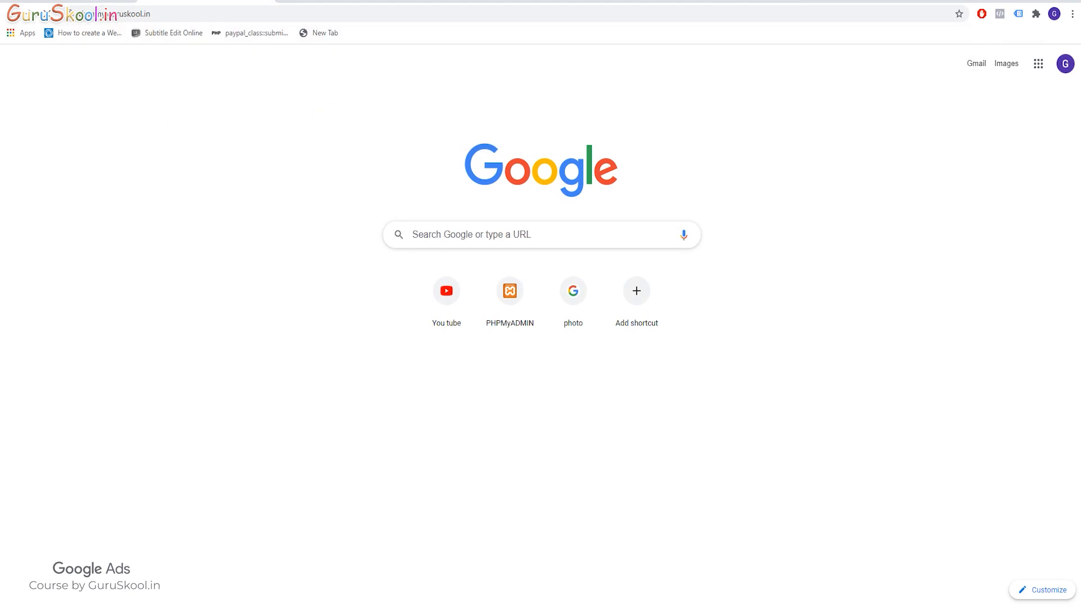
double_click(173, 14)
click(177, 14)
key(ctrl+a)
key(ctrl+c)
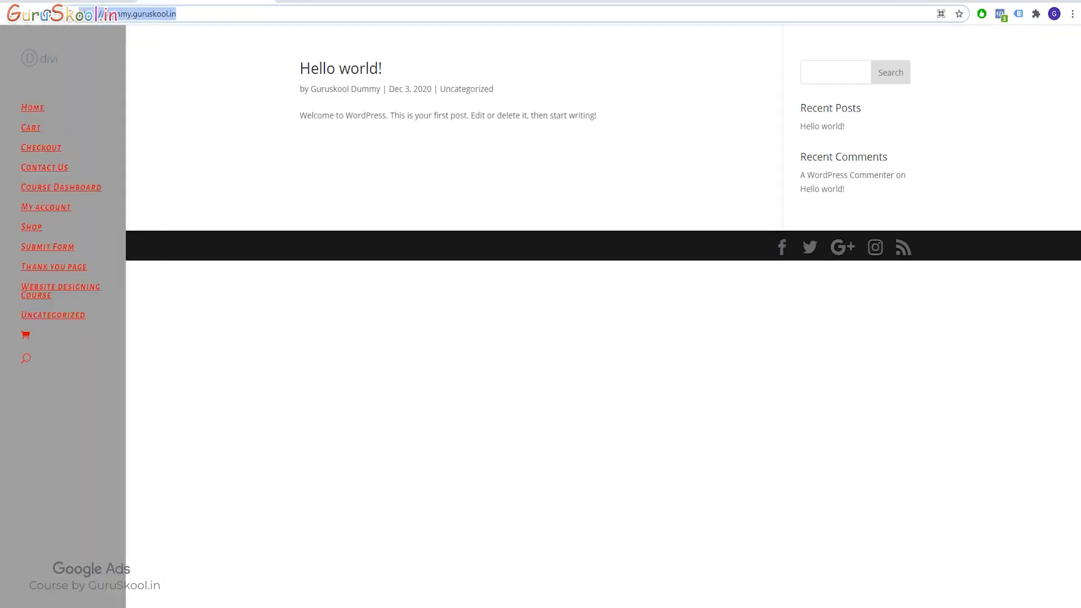
key(ctrl+shift+Tab)
key(ctrl+v)
scroll(303, 501, down, 2)
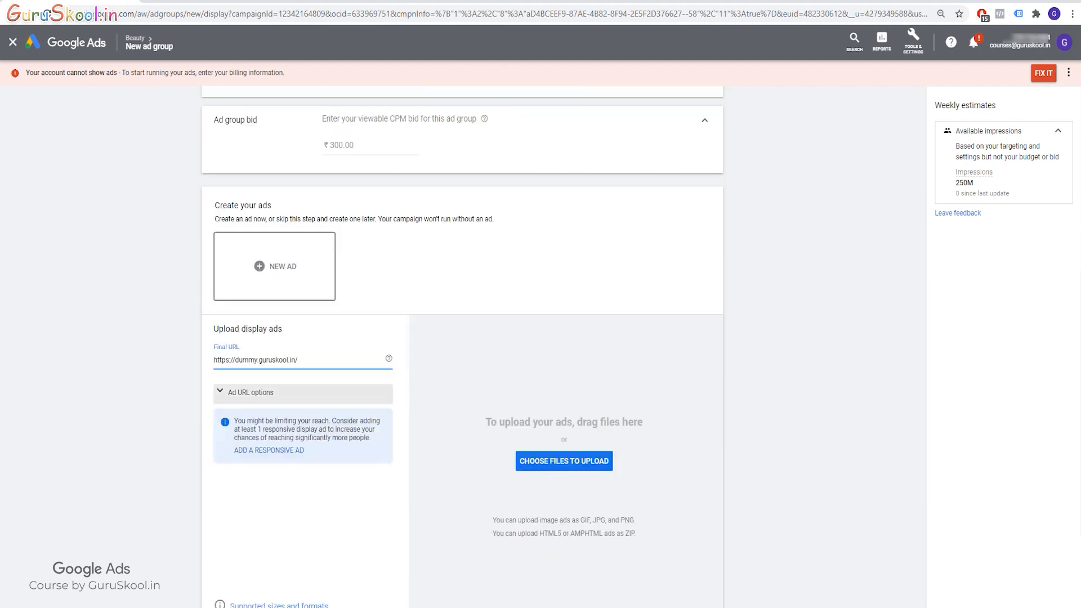
click(250, 393)
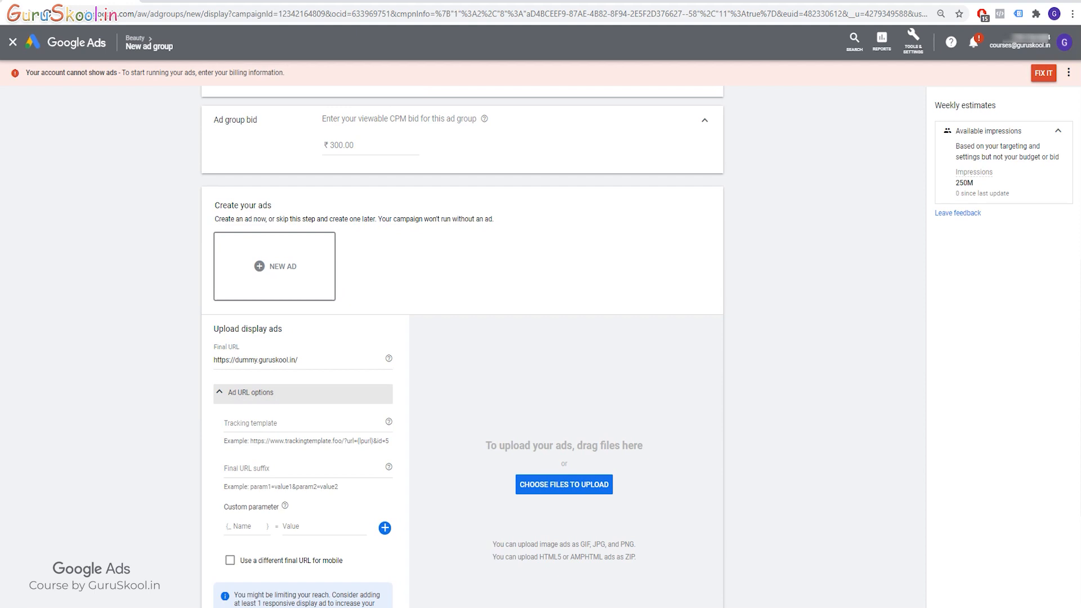
click(250, 393)
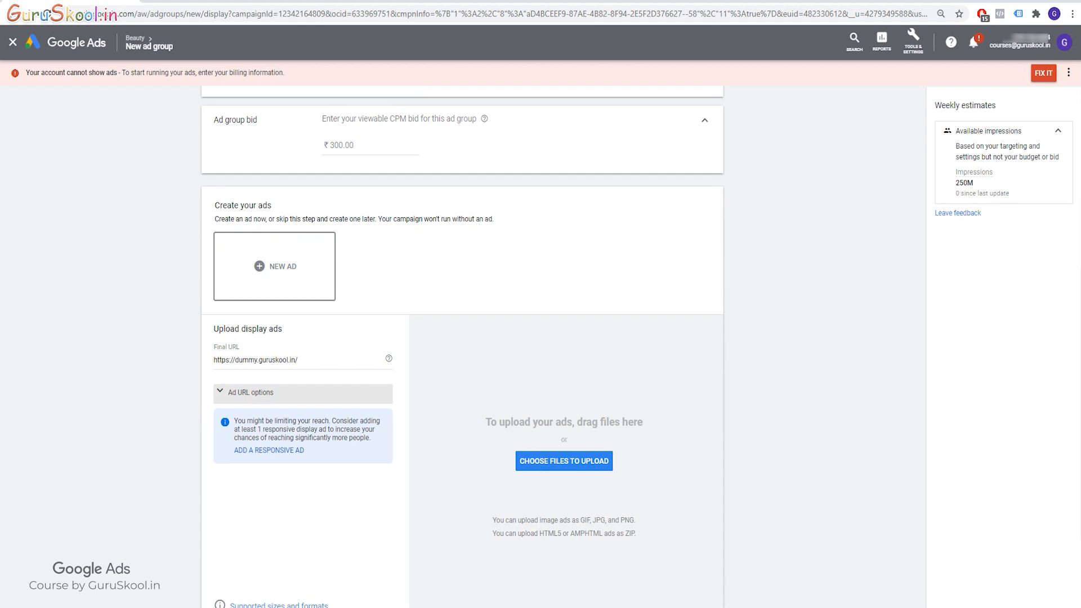
Try to upload Logo 1200_1200.png from Downloads as a display ad and dismiss the upload notice.
click(564, 461)
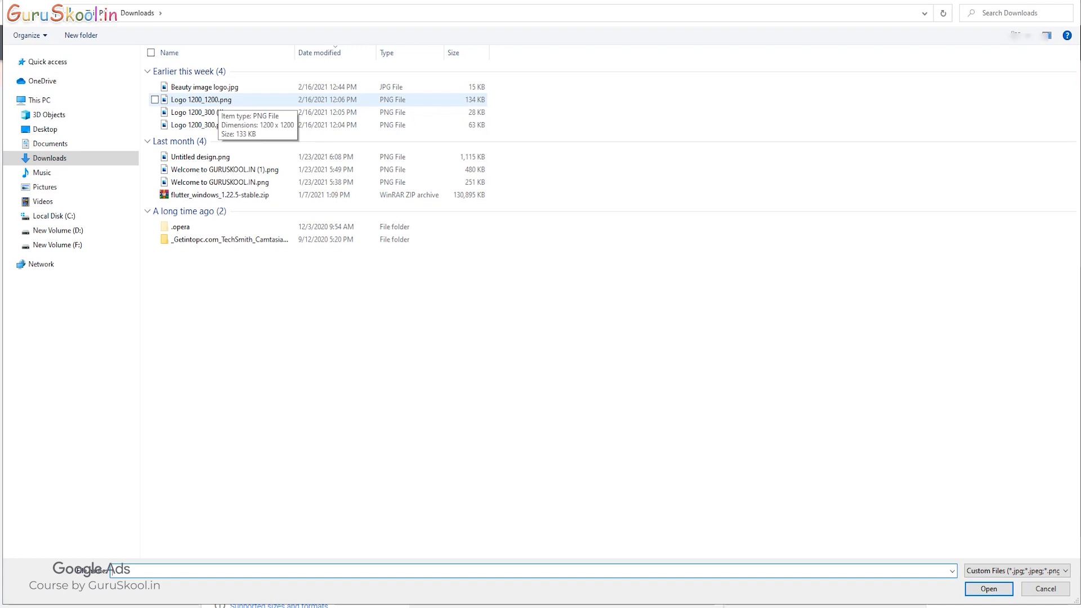
click(201, 99)
click(988, 588)
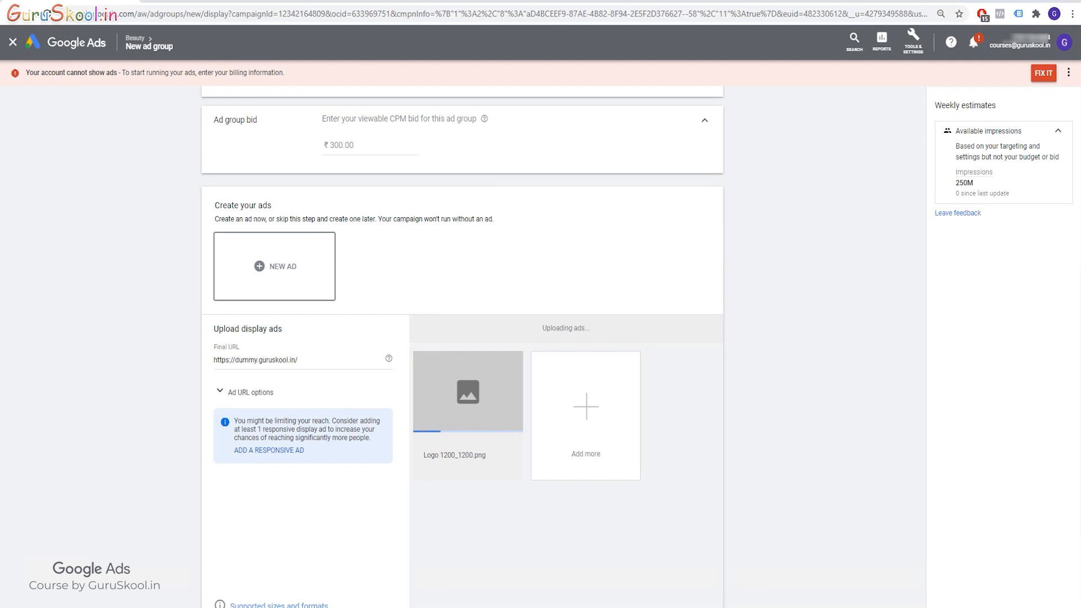
scroll(584, 591, down, 3)
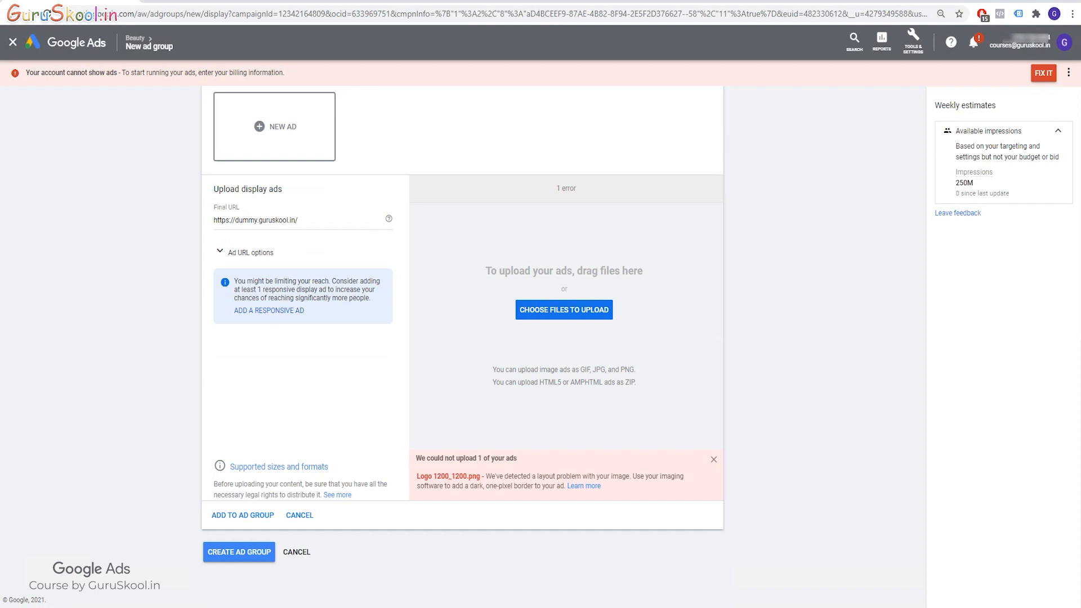
click(714, 459)
Try to upload Logo 1200_300.png from Downloads as a display ad.
click(563, 321)
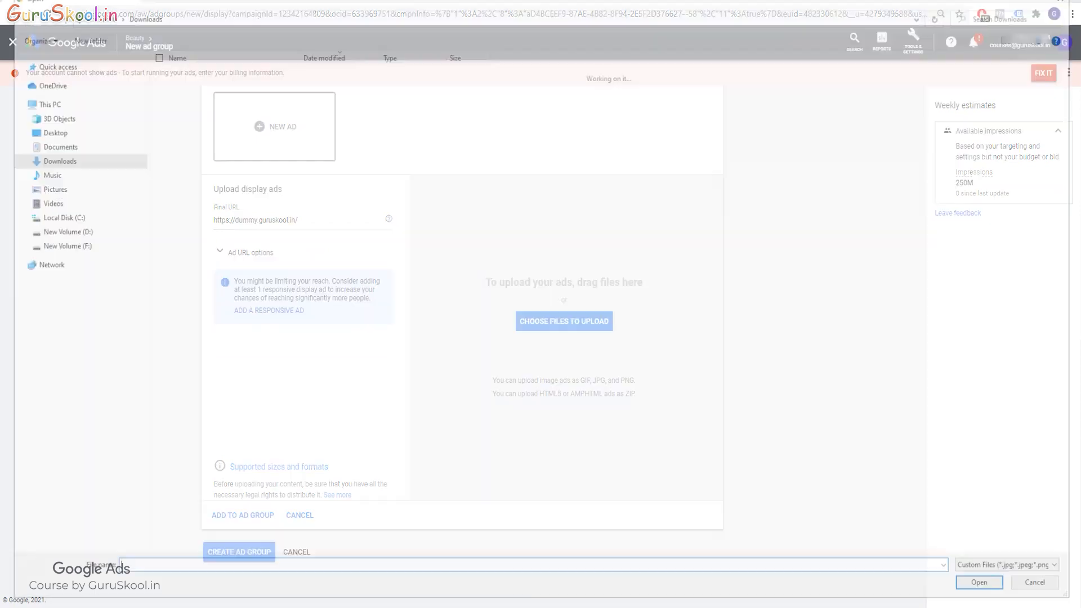
click(189, 124)
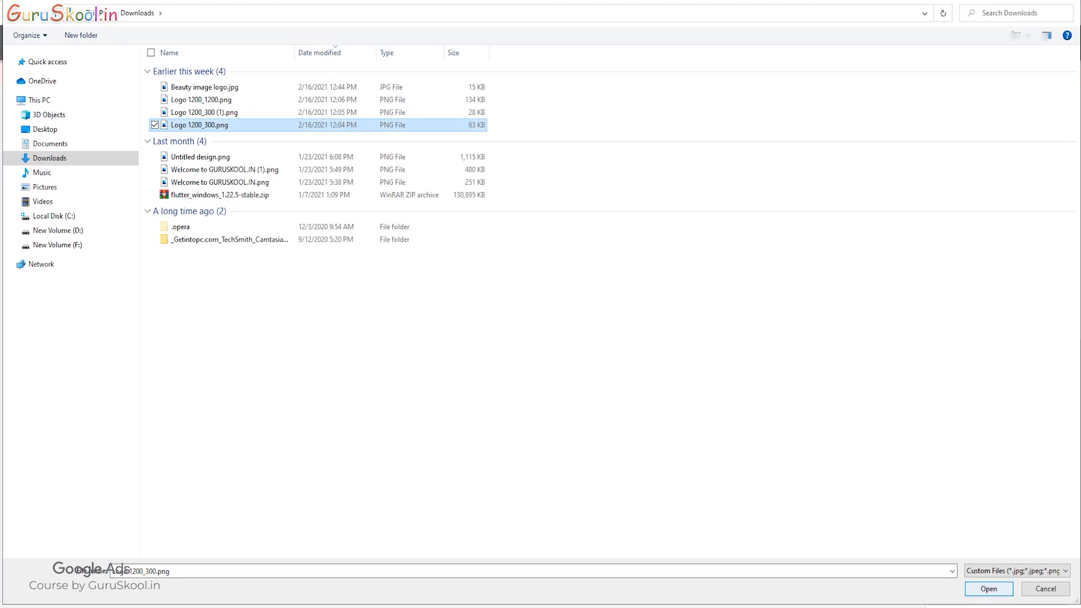
click(989, 588)
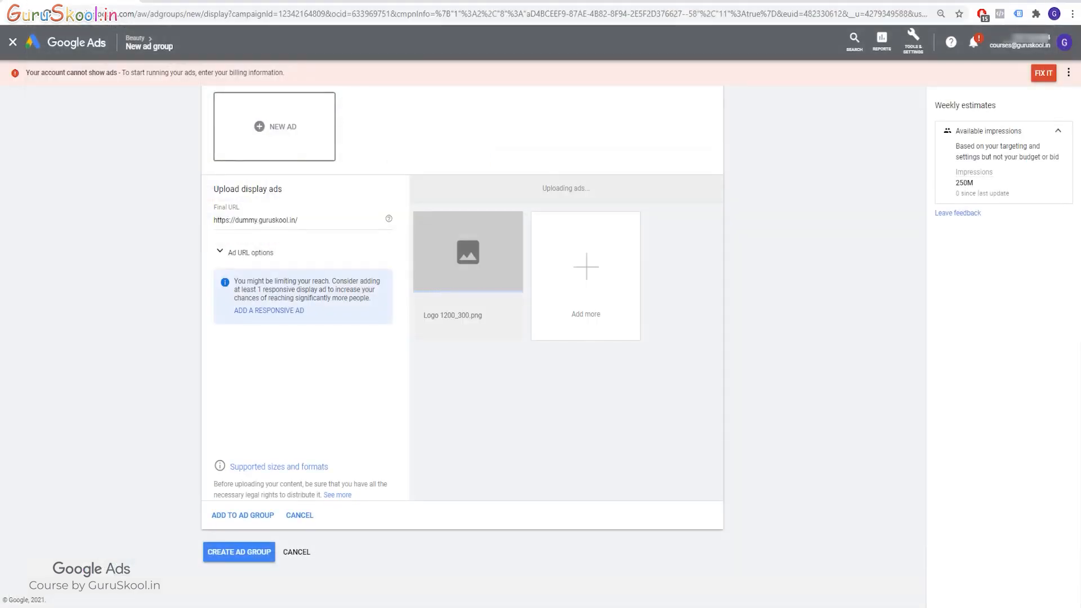
click(714, 460)
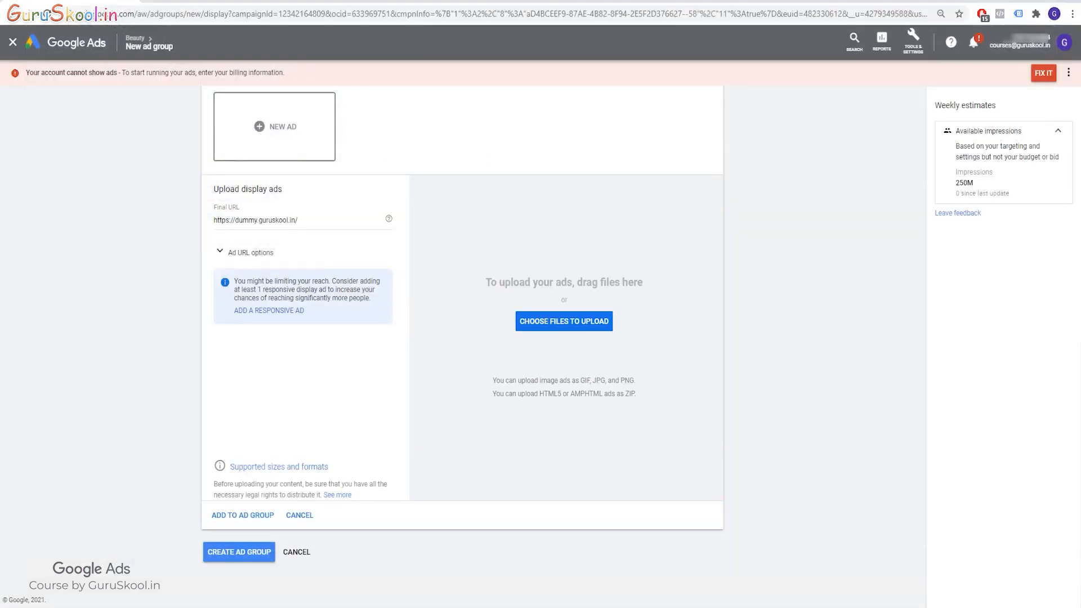
Try to upload WD-3.png from the Desktop folder as a display ad and dismiss the upload notice.
click(564, 321)
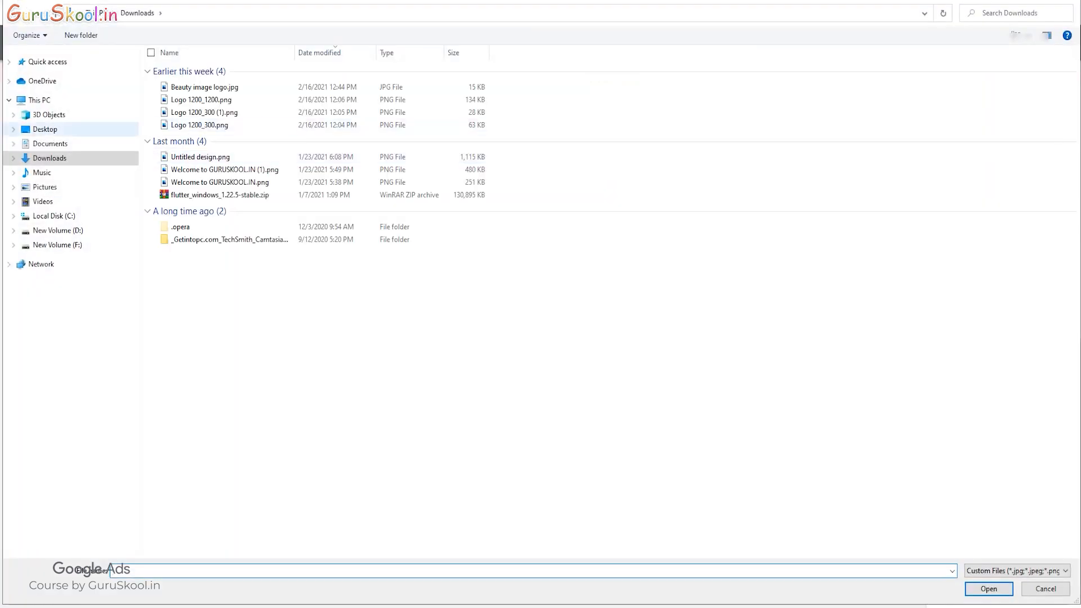
click(46, 129)
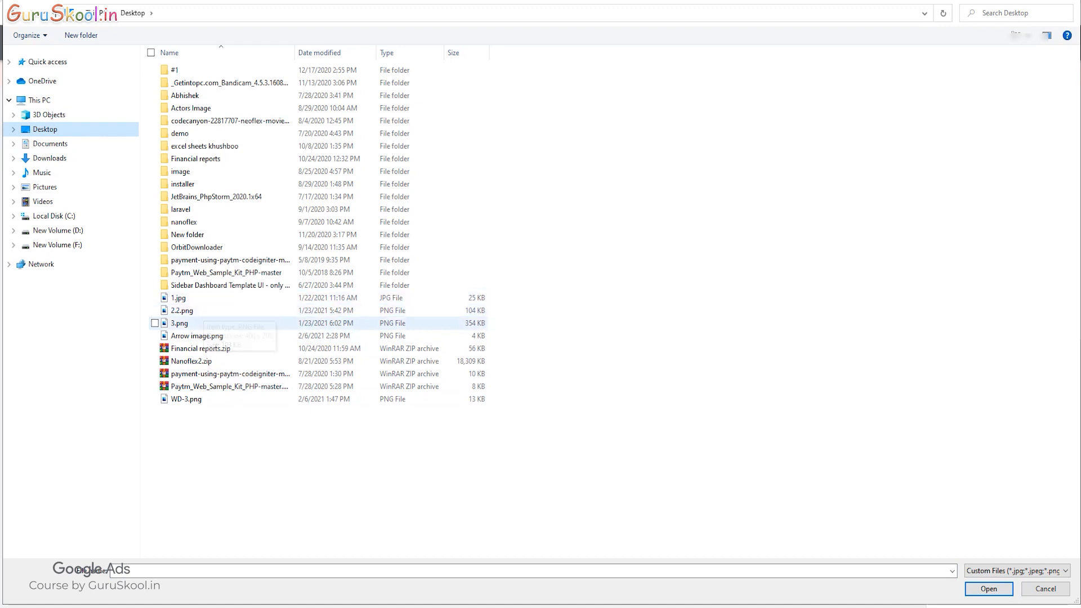
double_click(185, 398)
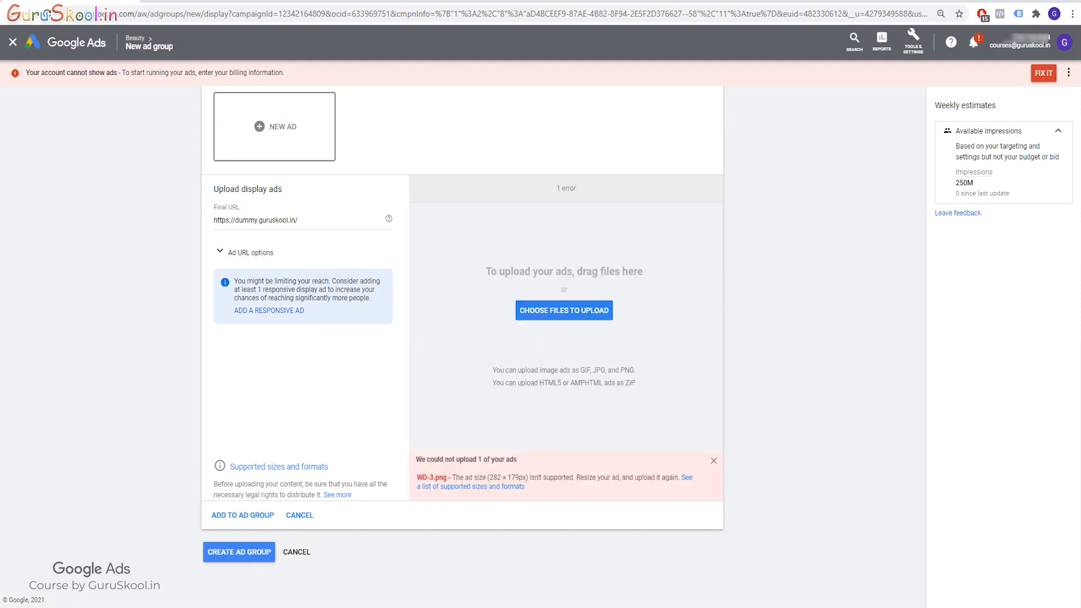
click(713, 461)
Upload Welcome to GURUSKOOL.IN-min.png from Downloads as the display ad and create the ad group.
scroll(462, 347, up, 3)
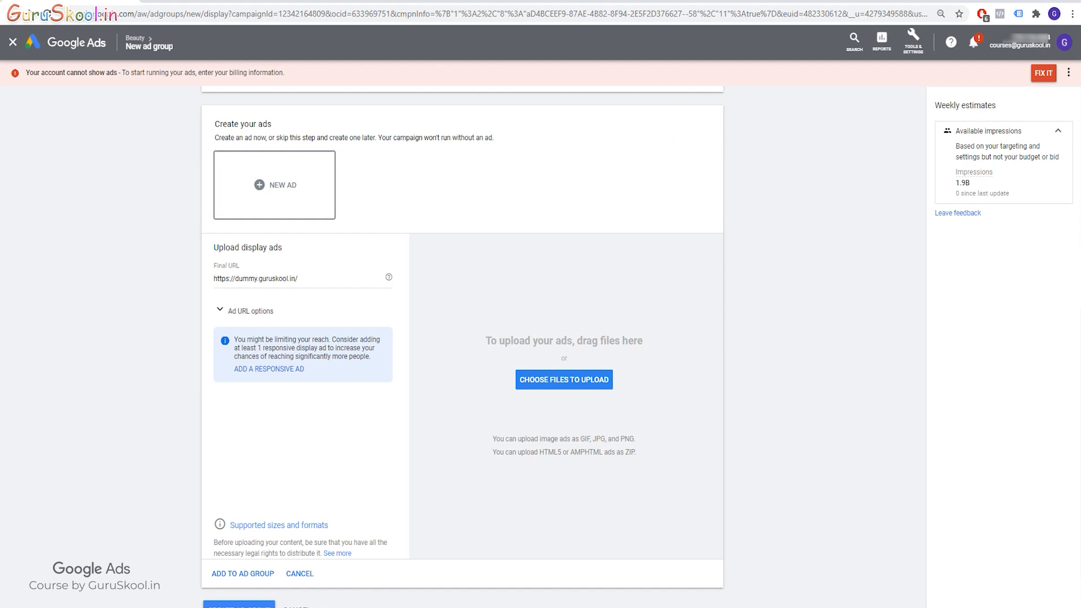
click(564, 380)
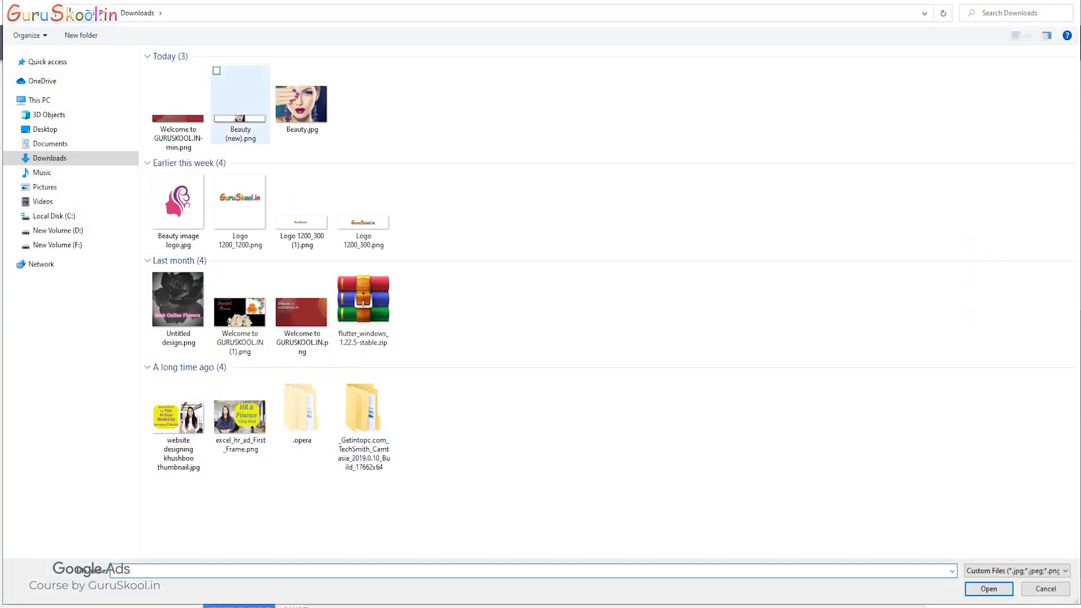
click(178, 101)
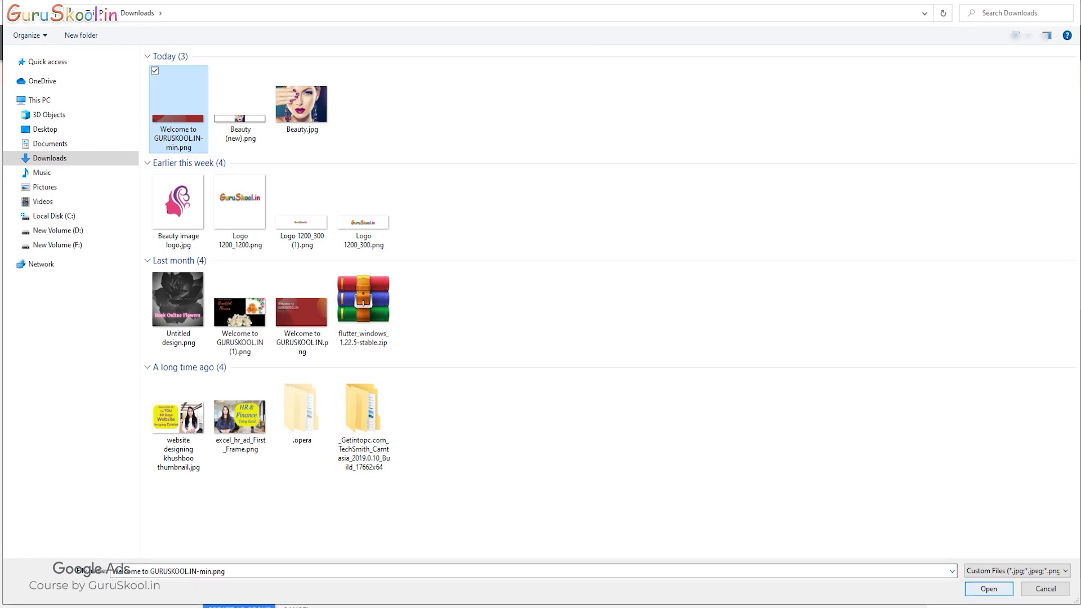
click(989, 588)
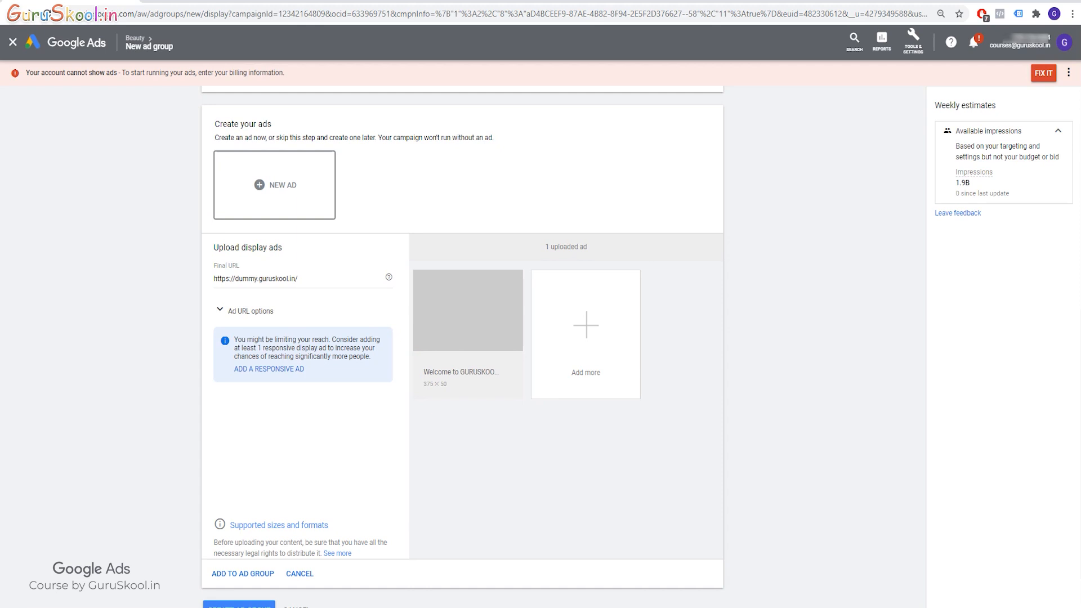
scroll(300, 515, down, 1)
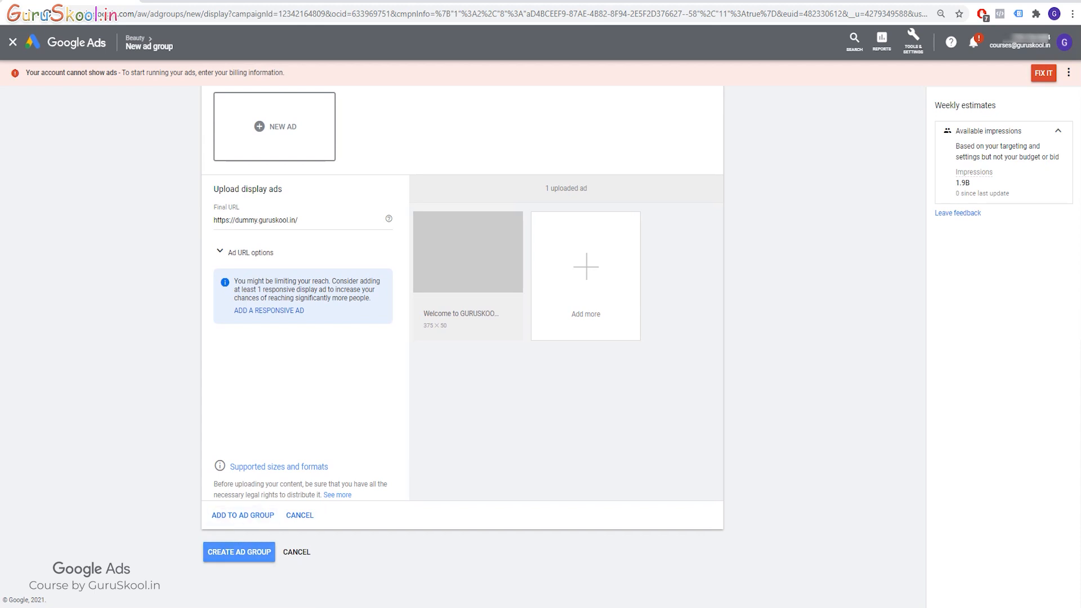
click(240, 552)
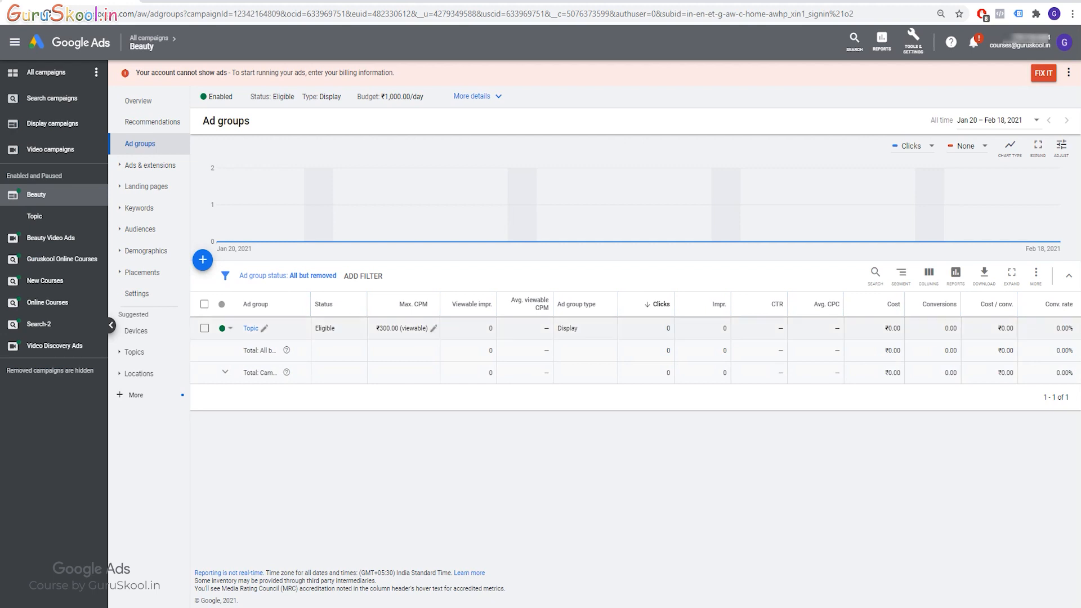
Copy the Topic ad group of the Beauty campaign.
click(205, 328)
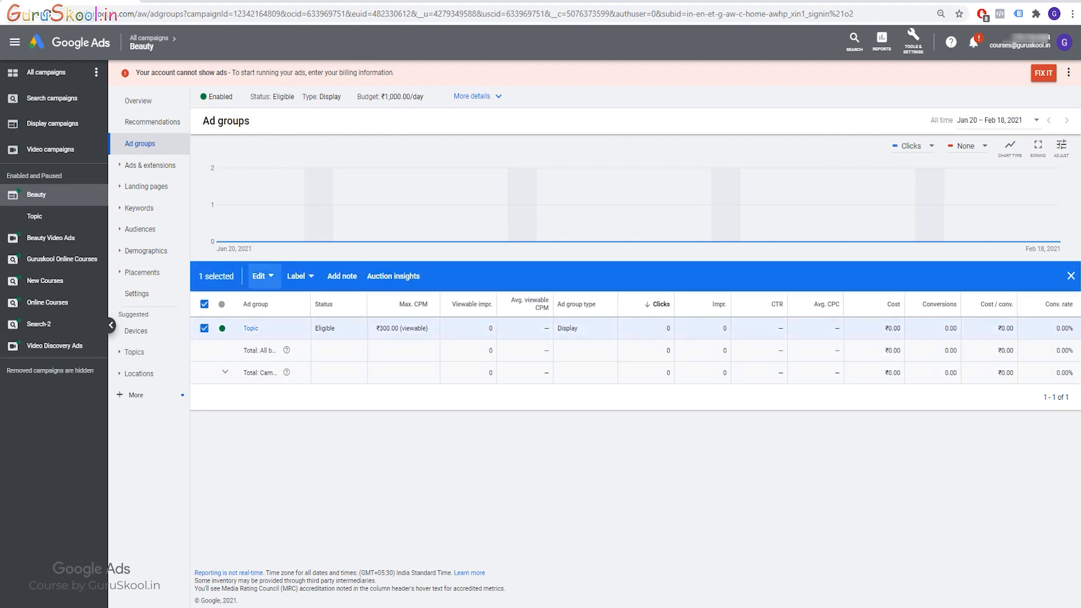
click(263, 276)
click(213, 302)
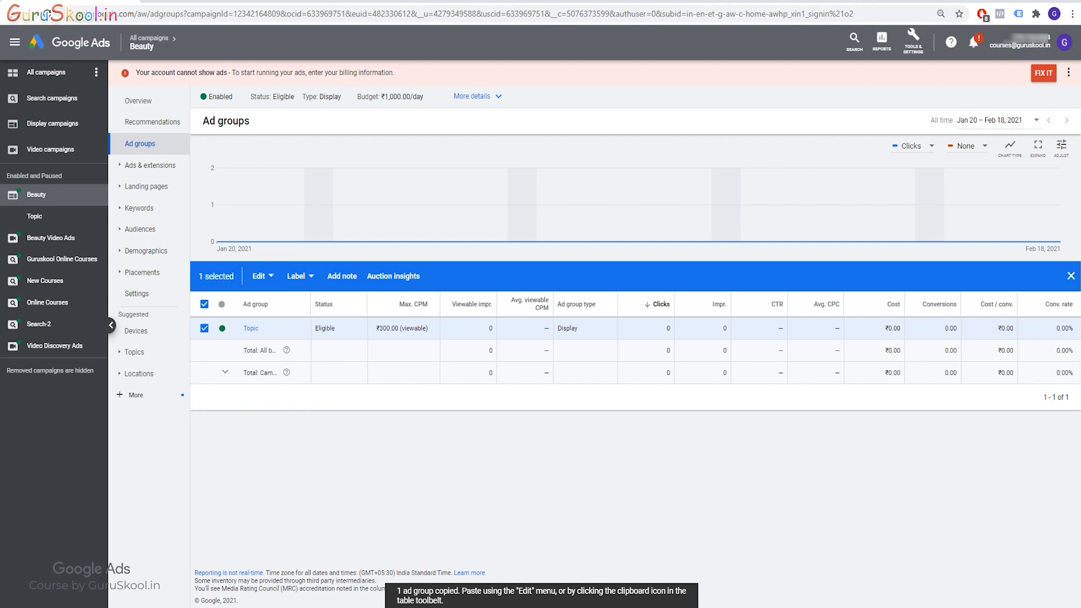
Paste the copied Topic ad group into the Beauty campaign.
click(1071, 276)
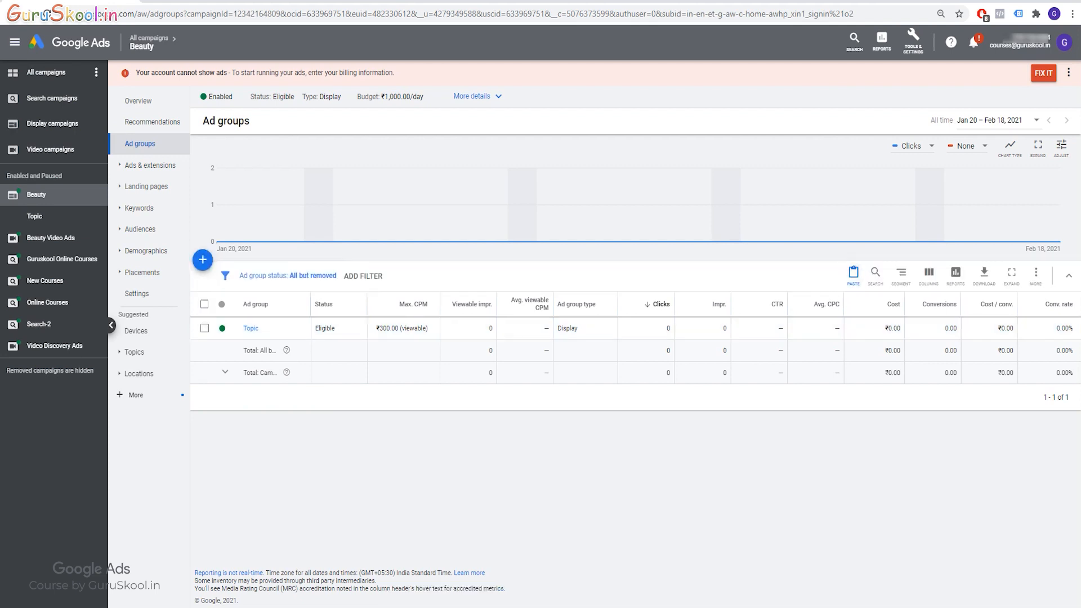
click(139, 208)
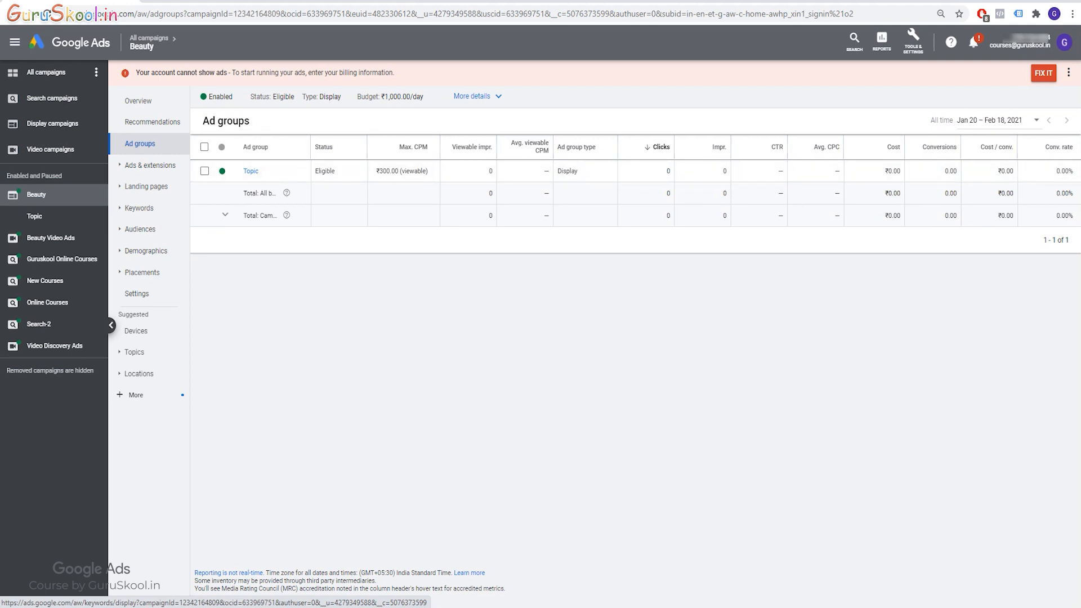
key(ctrl+v)
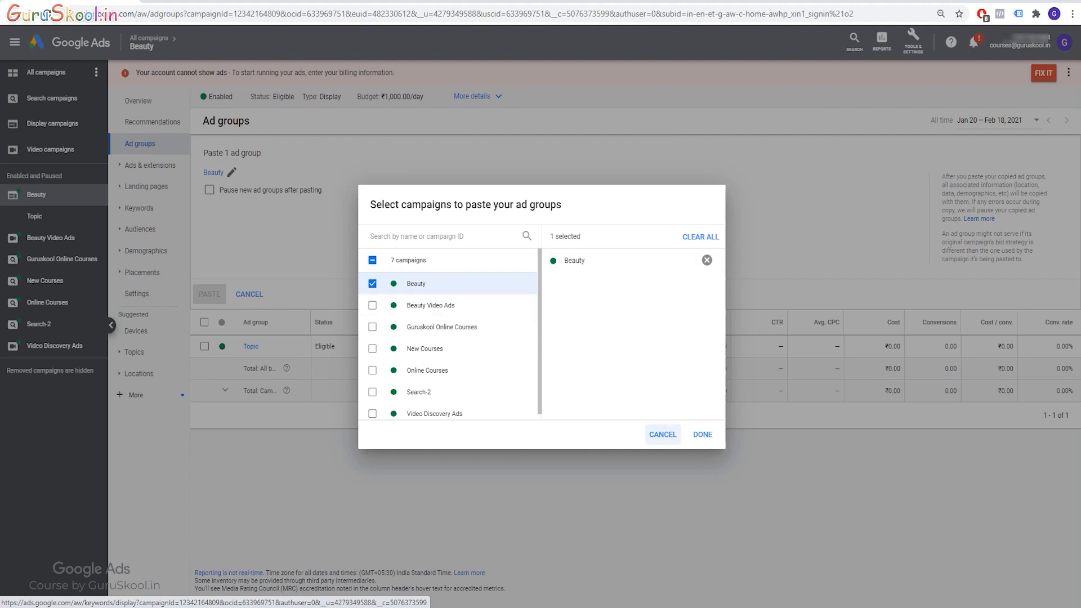
click(702, 434)
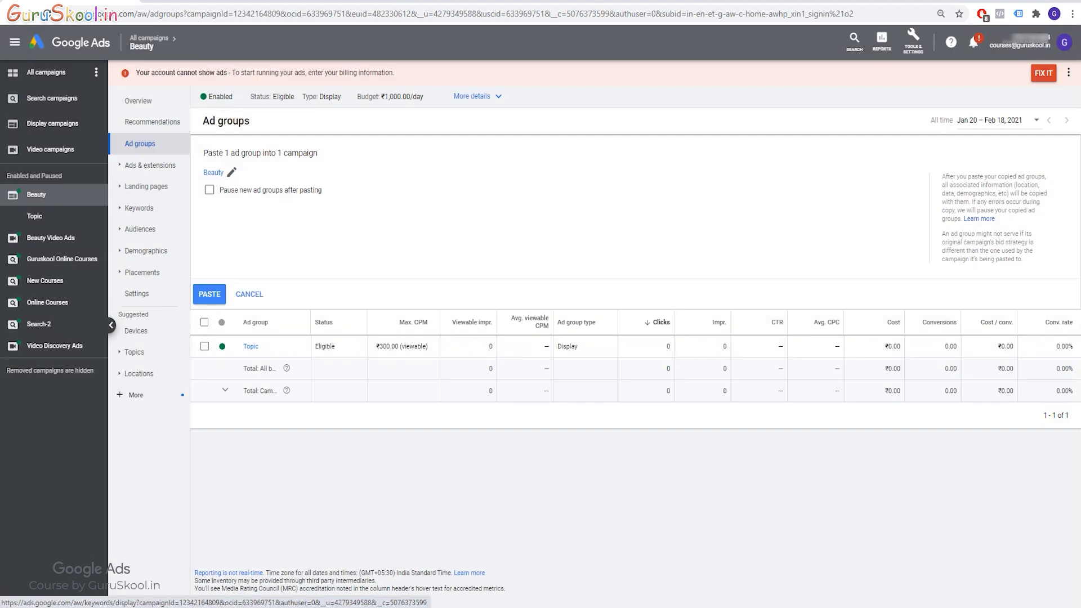
click(209, 294)
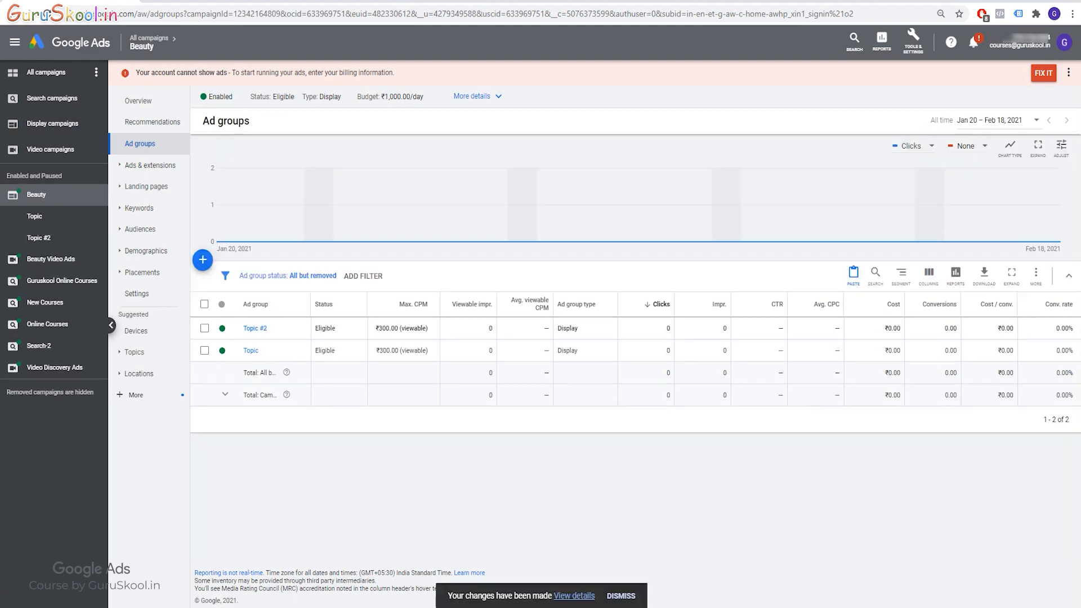
Rename the pasted ad group Topic #2 as Placement.
click(273, 329)
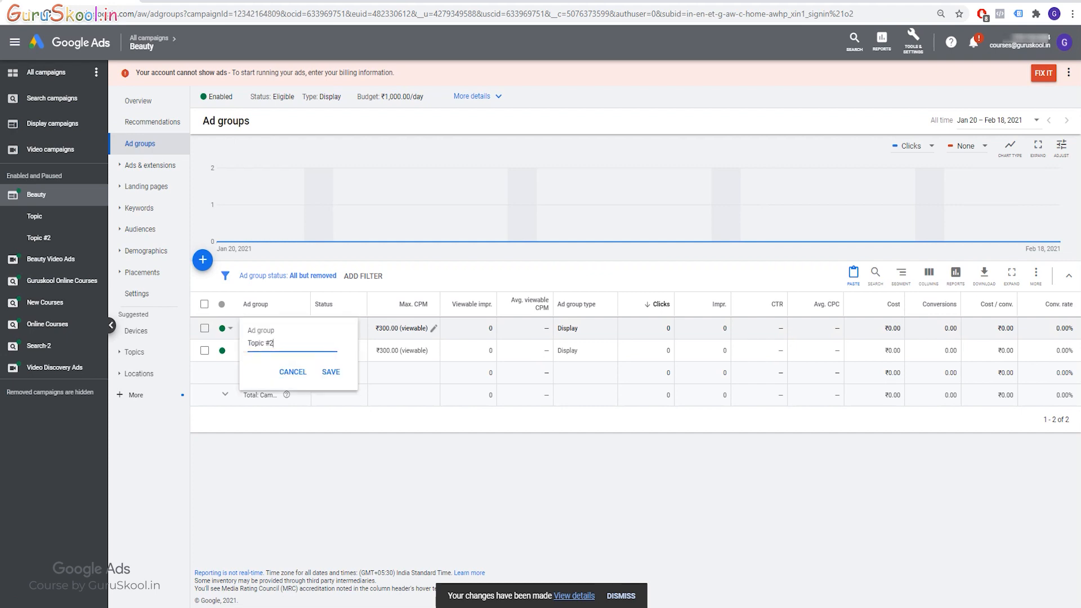
key(BackSpace)
key(BackSpace)
key(BackSpace)
key(BackSpace)
key(BackSpace)
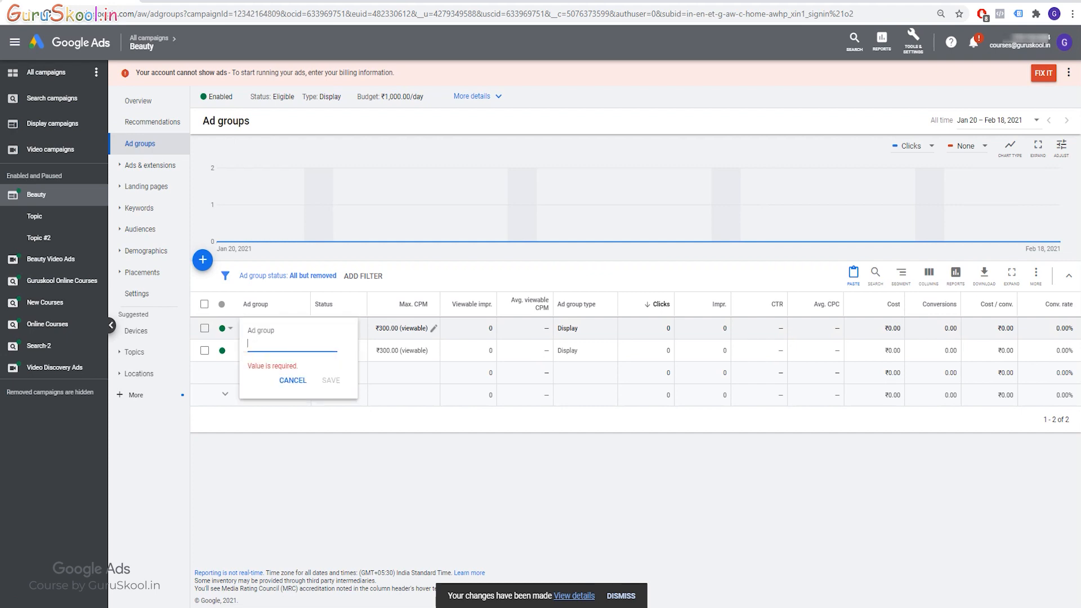
text(Placement)
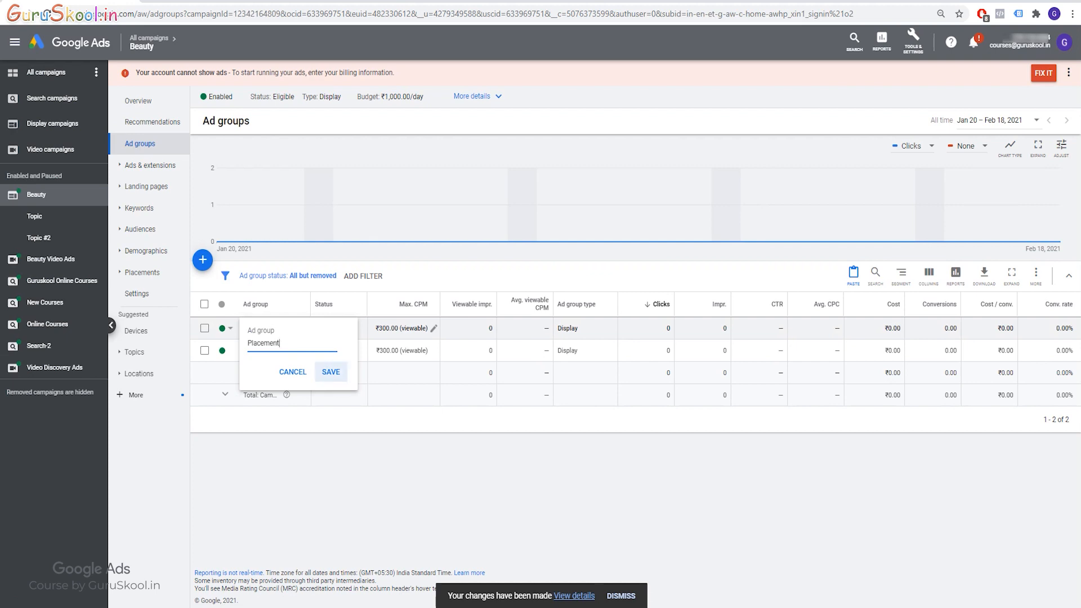
click(331, 372)
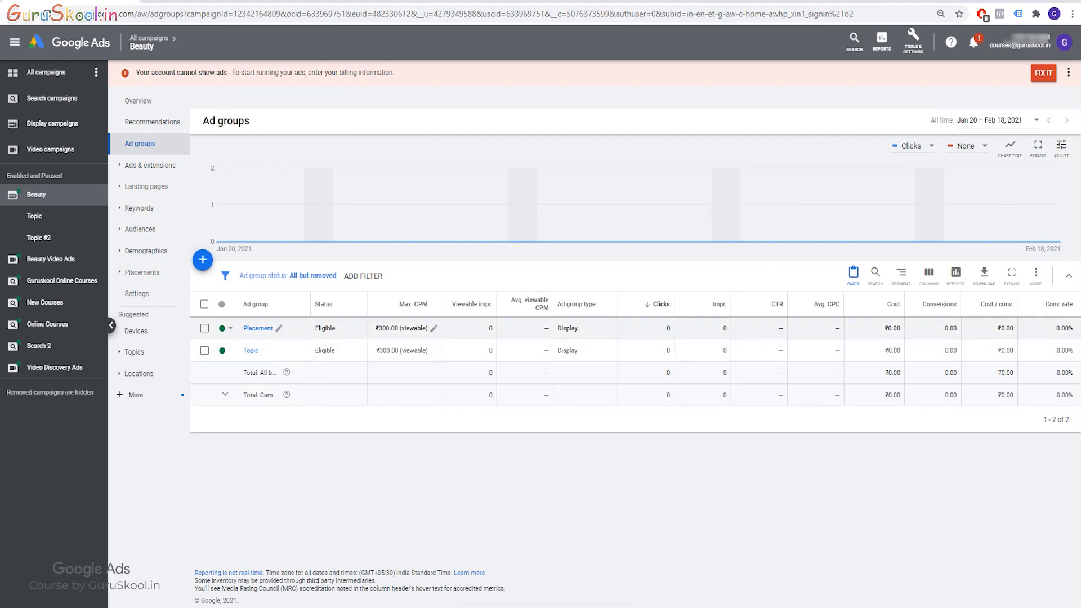
Open the Placement ad group's placements for editing.
click(278, 329)
click(292, 372)
click(258, 328)
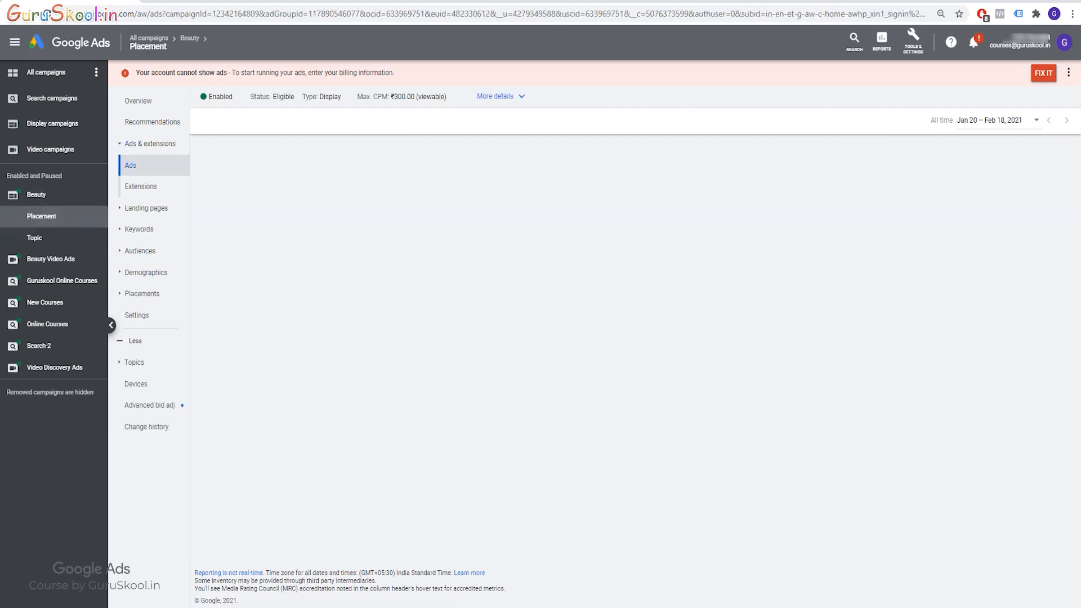
triple_click(340, 573)
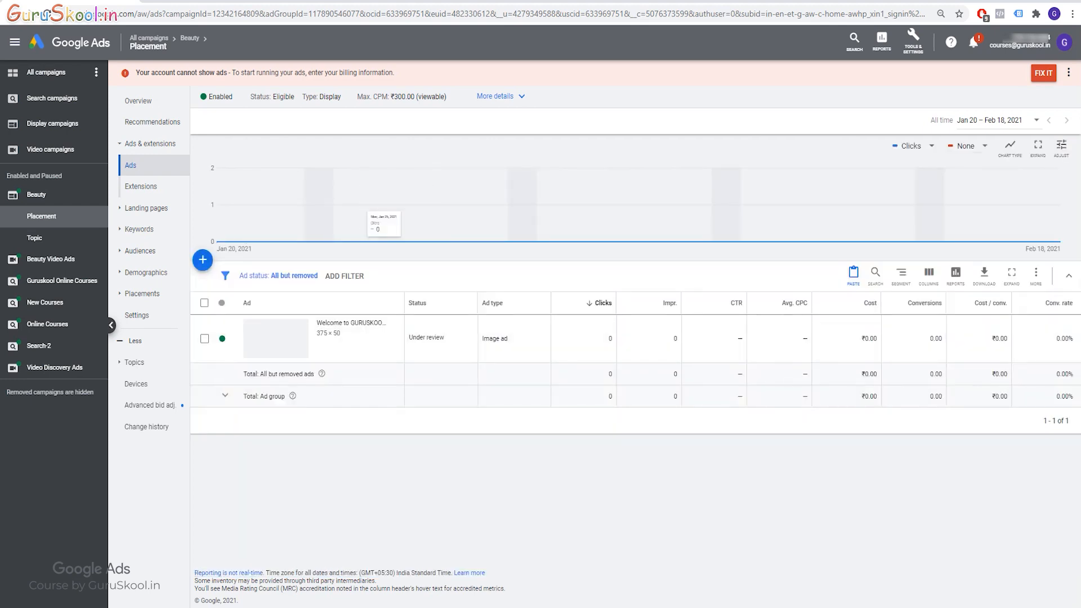
click(142, 293)
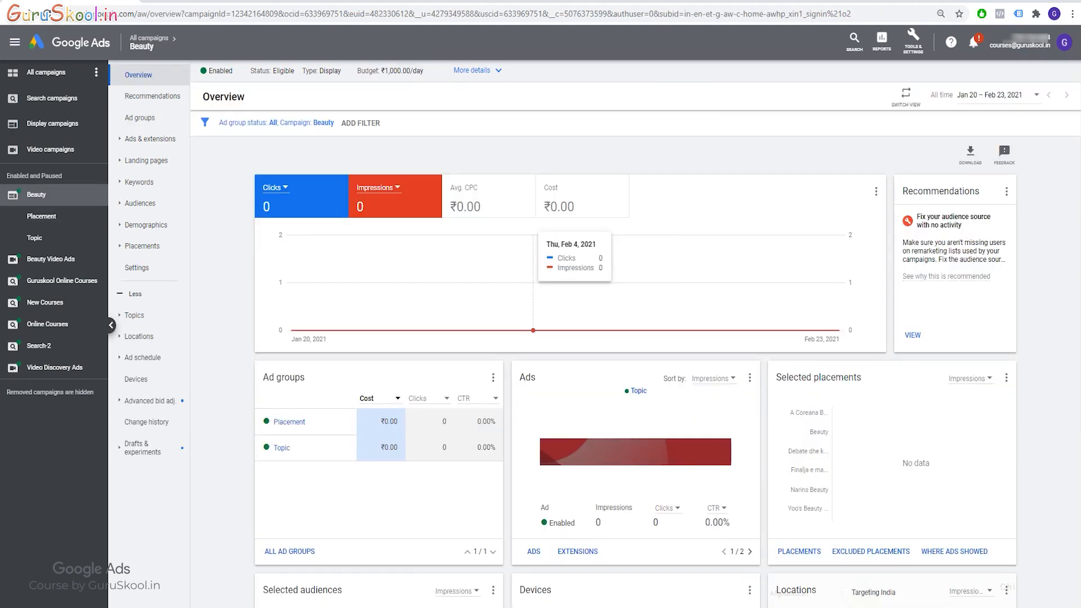
click(289, 422)
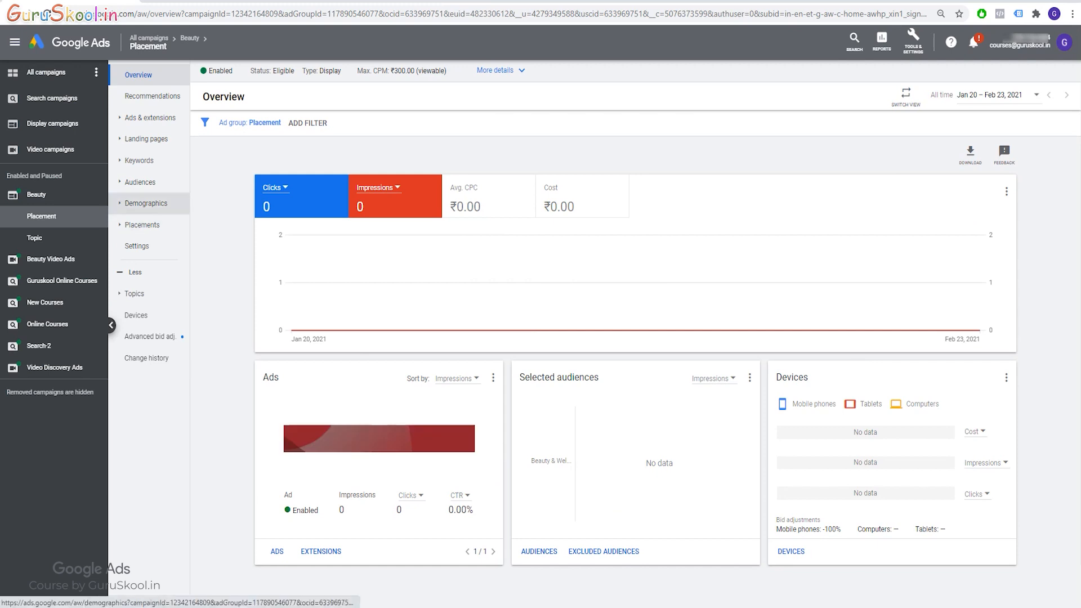
click(142, 225)
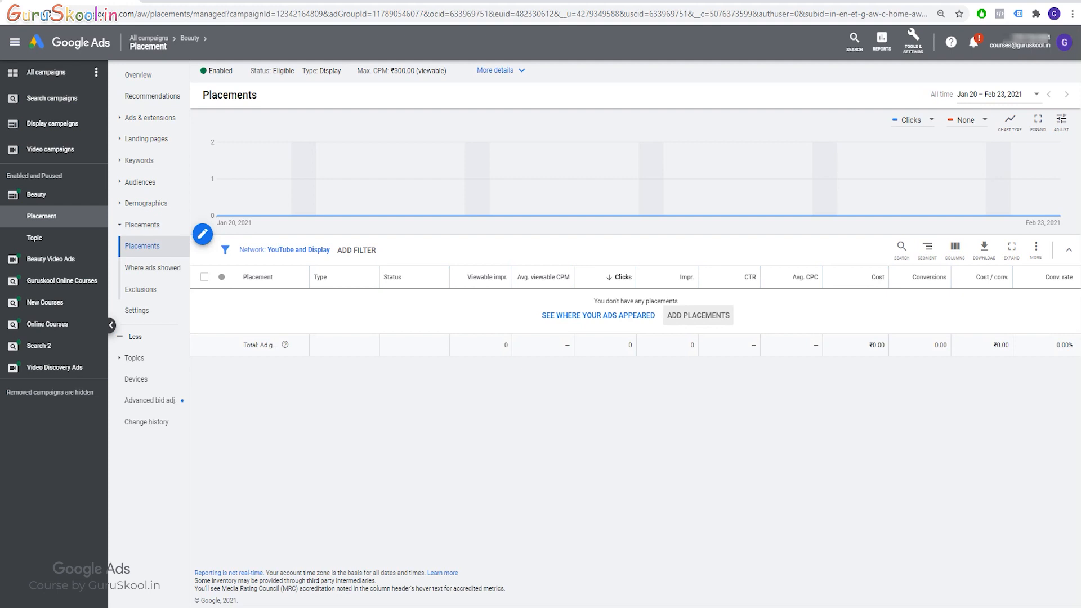
click(698, 316)
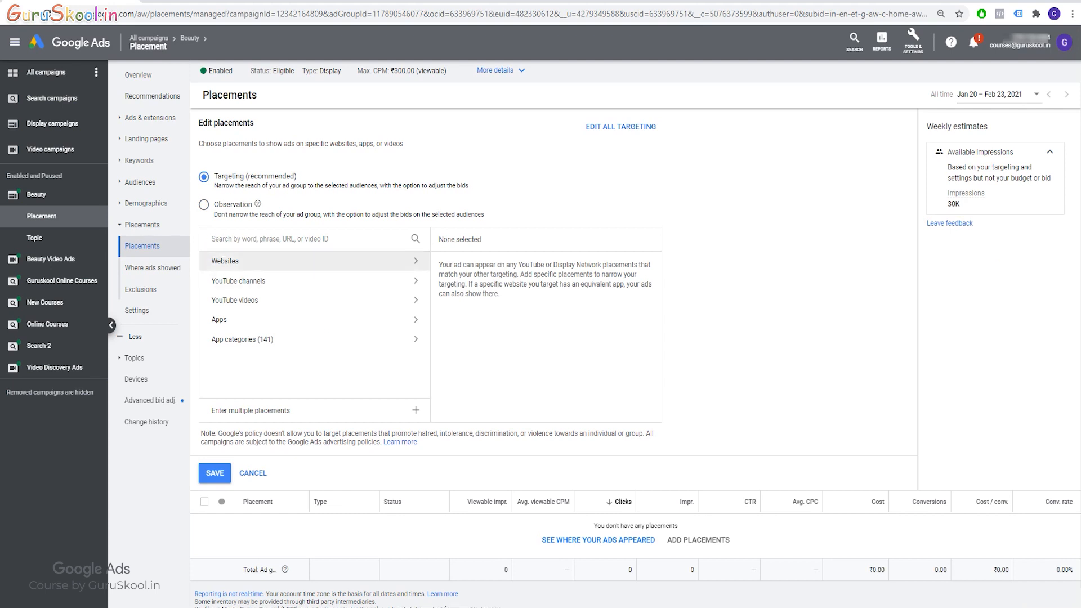
Search the placements for "beauty" and select the websites abeautyedit.com, beautyheaven.com.au, byrdie.com, themakeupdummy.com and beautydea.it.
click(253, 260)
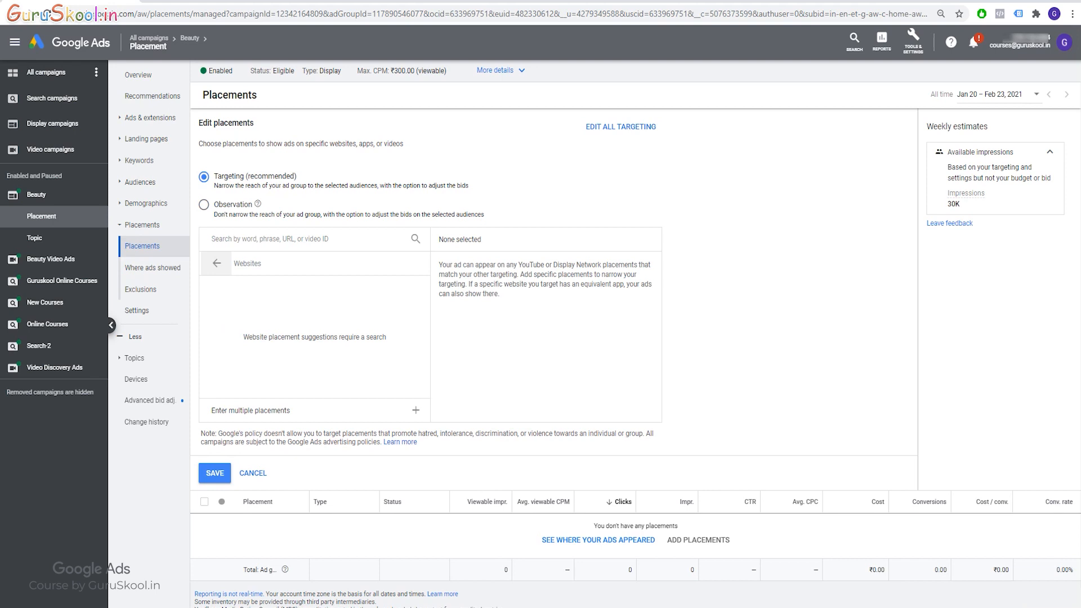
click(217, 263)
click(259, 282)
click(217, 263)
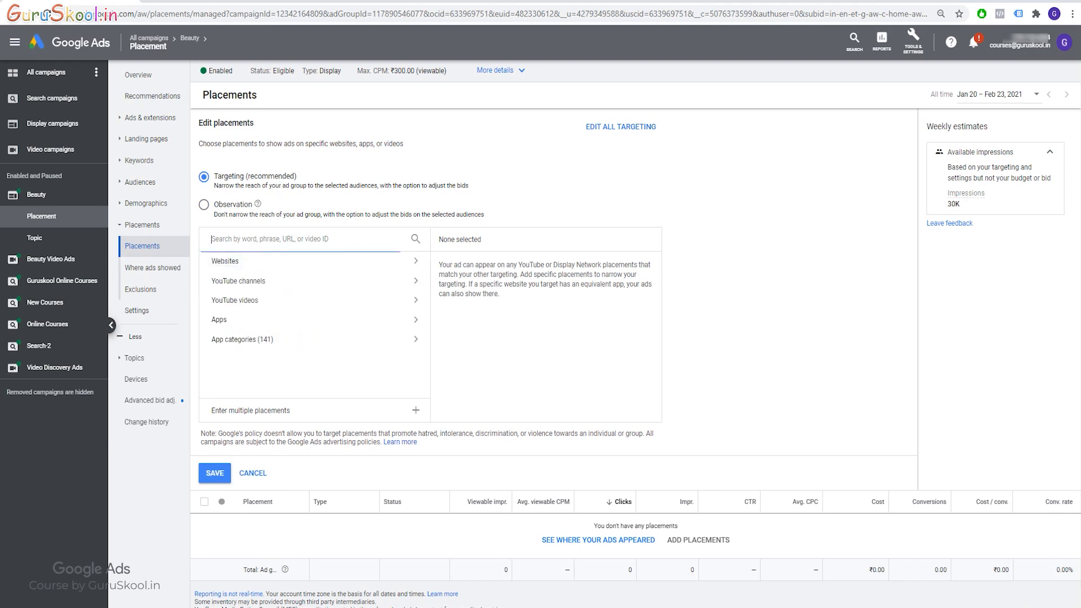
text(beauty)
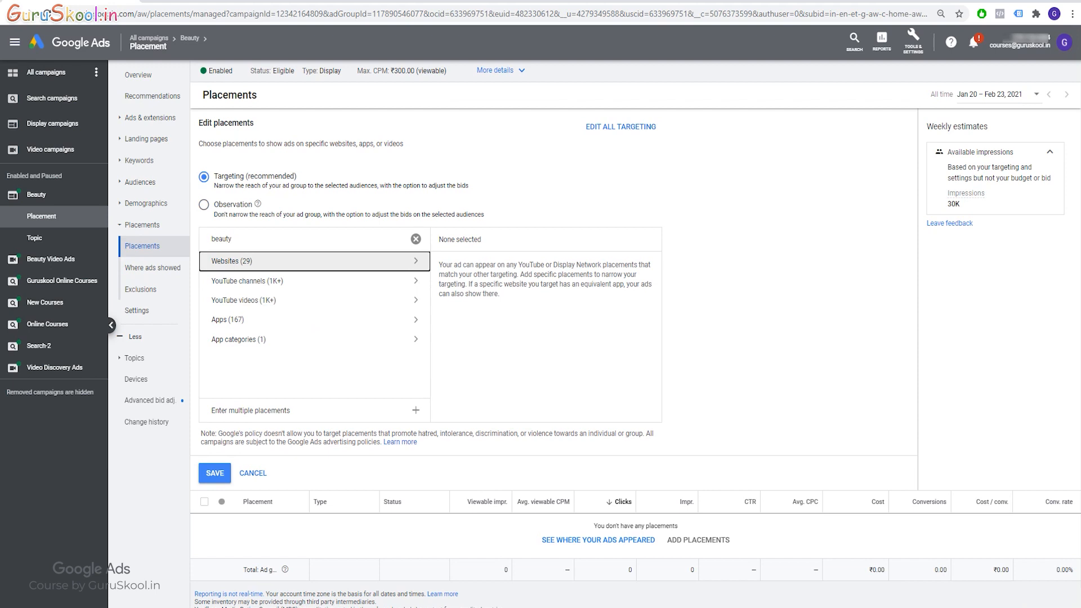
click(254, 263)
click(218, 334)
click(217, 359)
click(217, 381)
scroll(313, 350, down, 3)
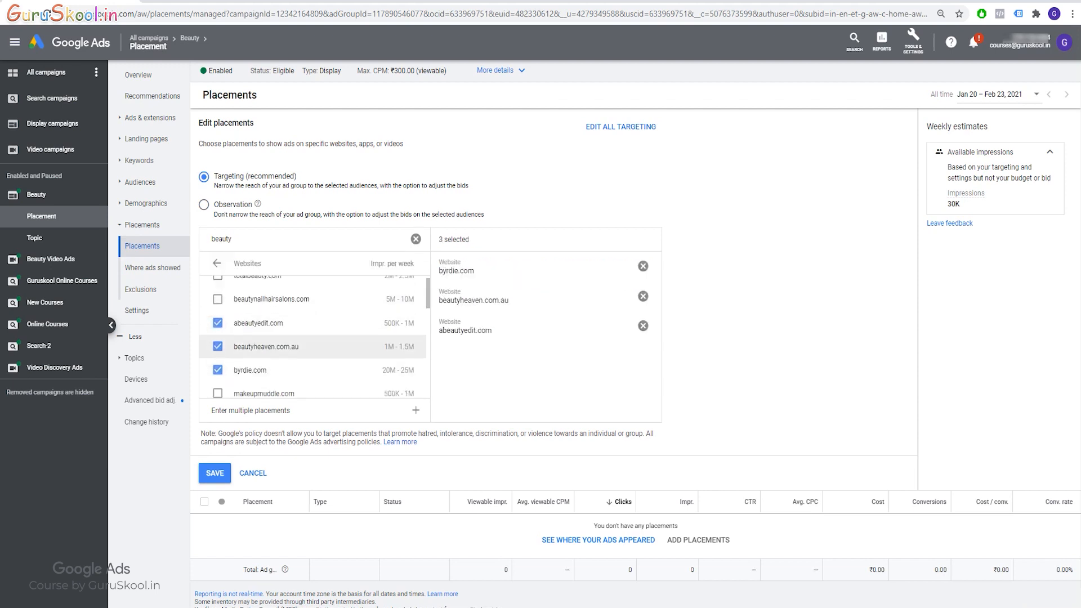
click(217, 366)
click(218, 389)
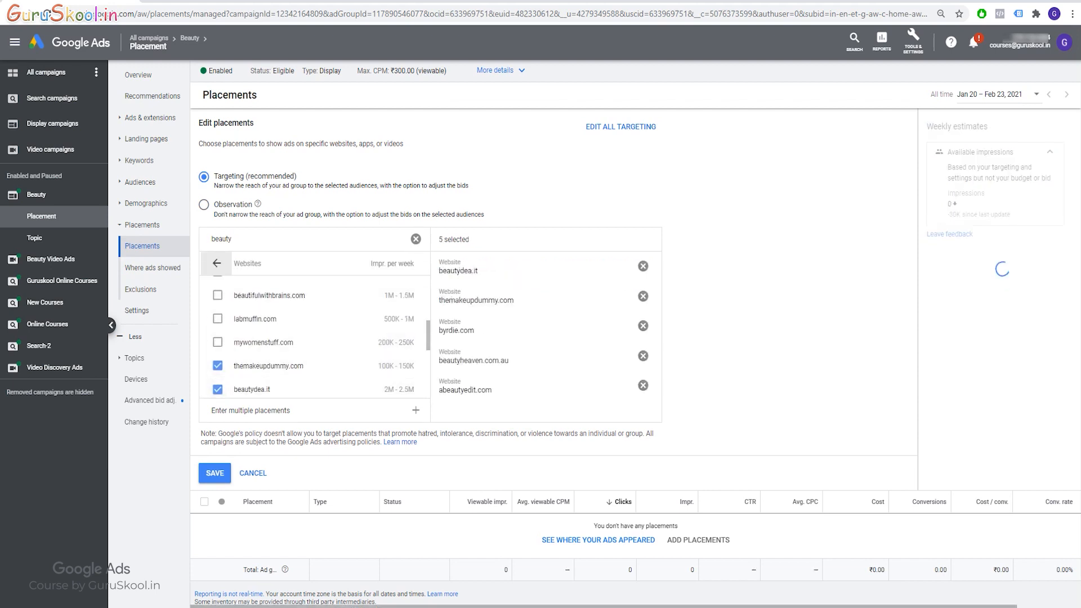
Add the YouTube channels beauty by amina, Rclbeauty101 and BeautySymphony to the selected placements.
click(217, 263)
click(247, 281)
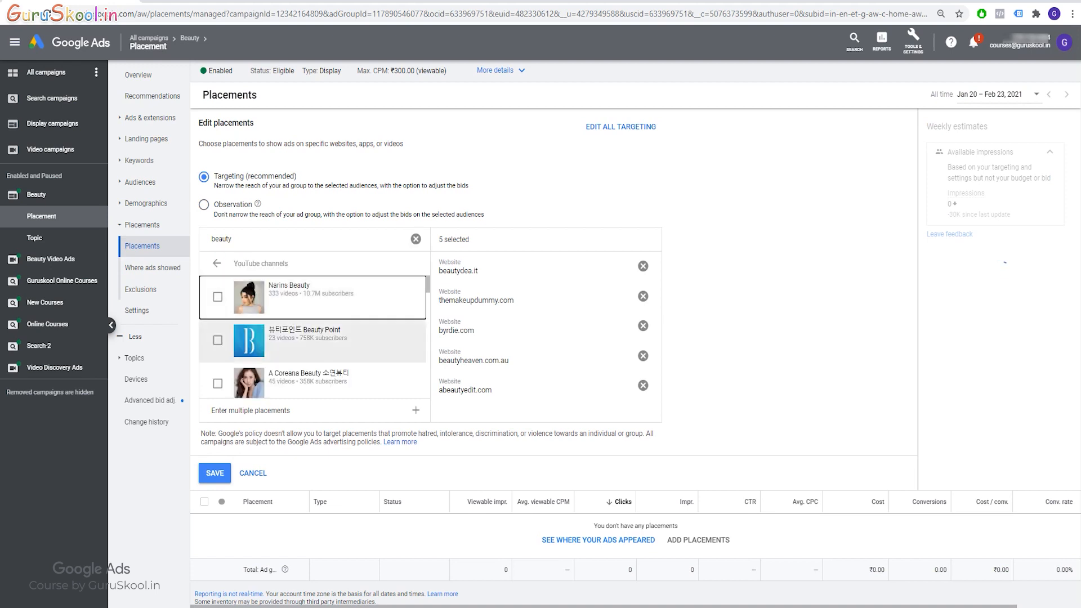
scroll(312, 343, down, 3)
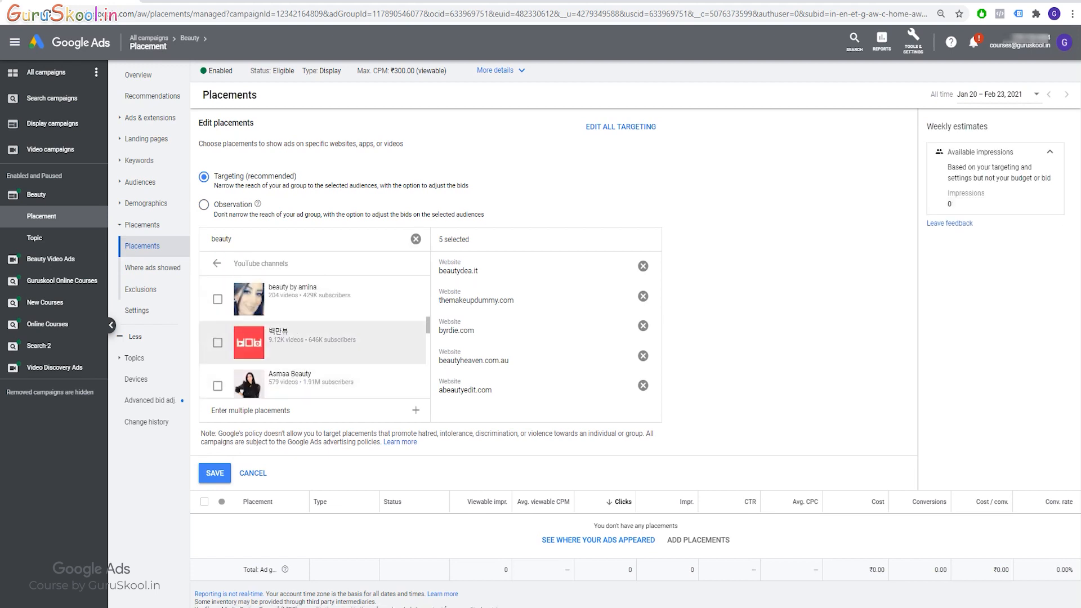
click(218, 299)
scroll(313, 352, down, 3)
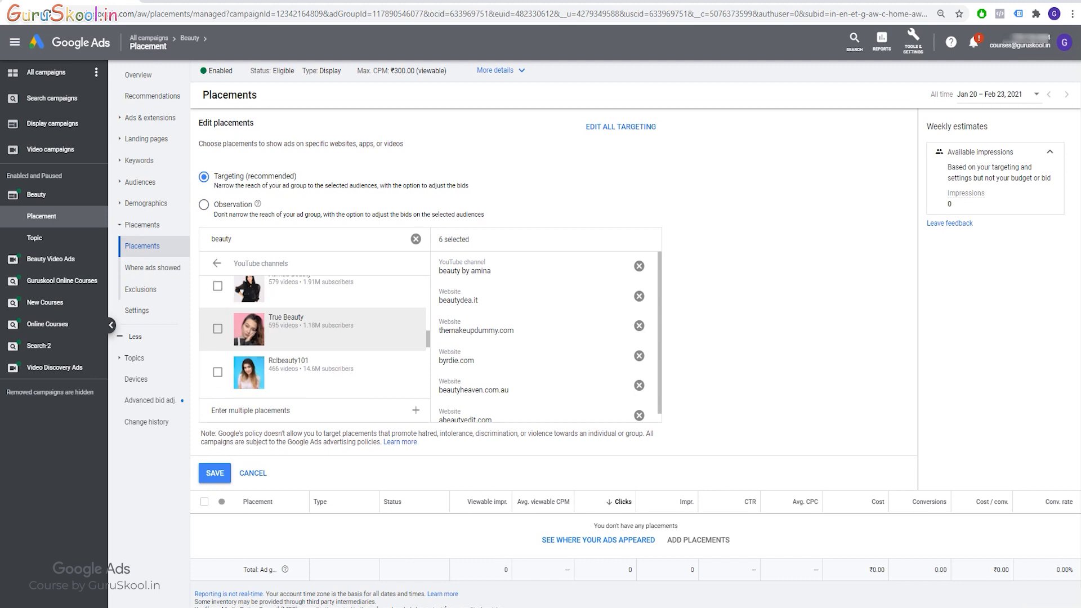
click(217, 352)
scroll(313, 352, down, 2)
click(217, 361)
Add the second and third suggested YouTube videos, "Debate dhe kontestime mes konkurrentëve!" and "Explore the Awesome Beauty of The Planets", to the placements.
click(216, 263)
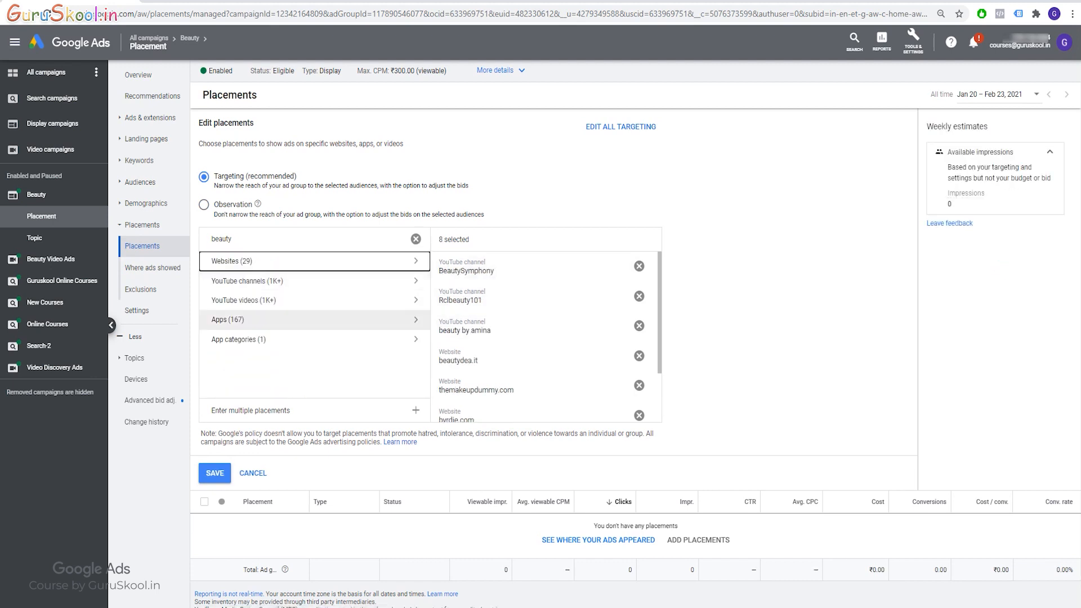
click(313, 300)
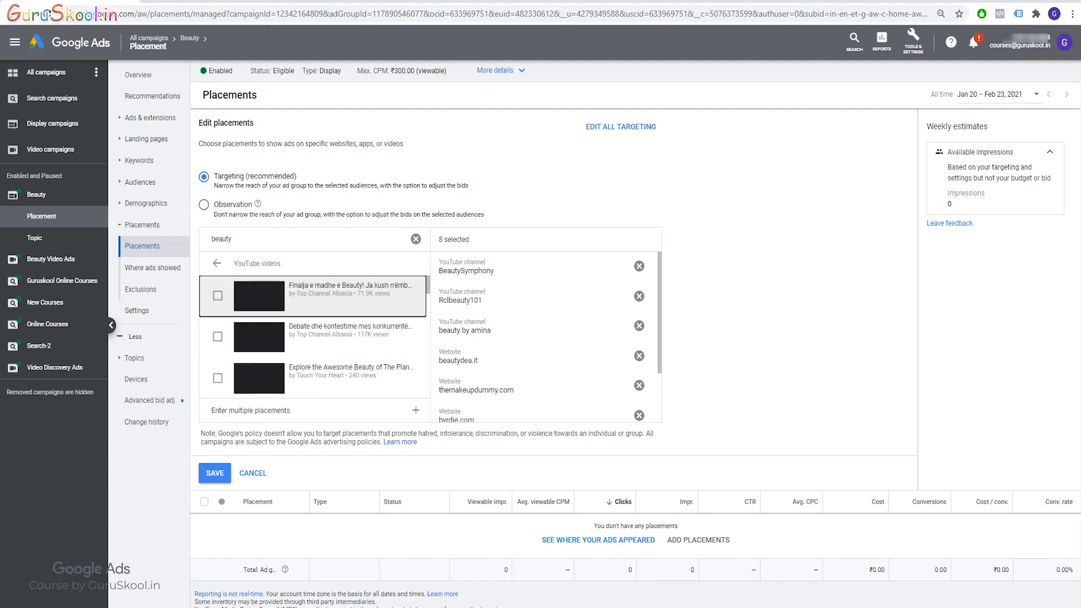
click(250, 332)
click(250, 375)
Add the apps Idle Beauty Salon: Hair and nails parlor simulator and सौंदर्य टिप्स | Beauty Tips to the placements.
click(217, 262)
click(313, 319)
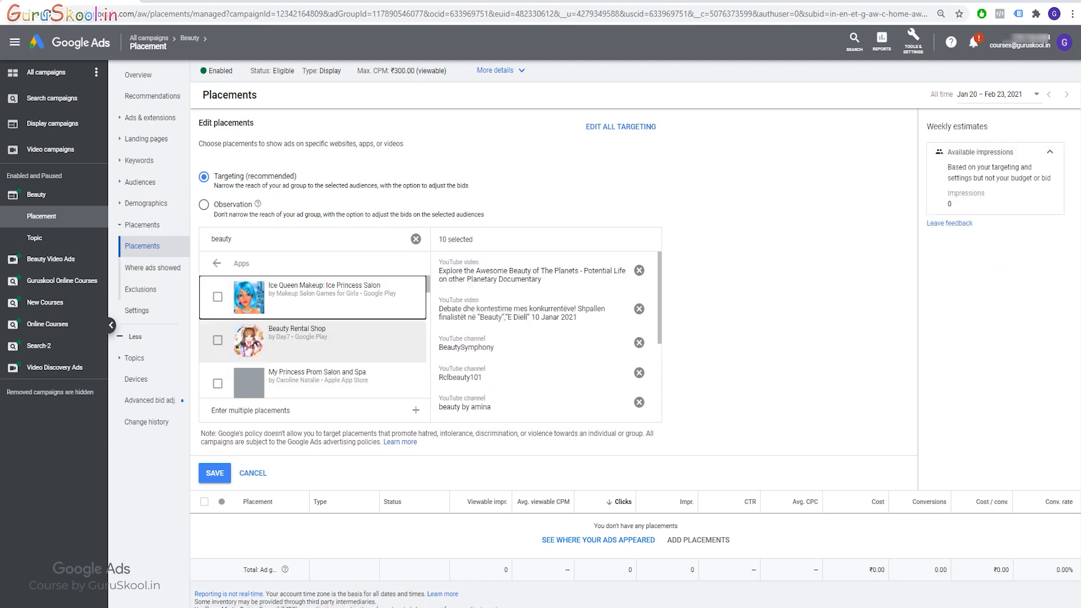
scroll(313, 349, down, 3)
scroll(312, 338, down, 2)
click(217, 342)
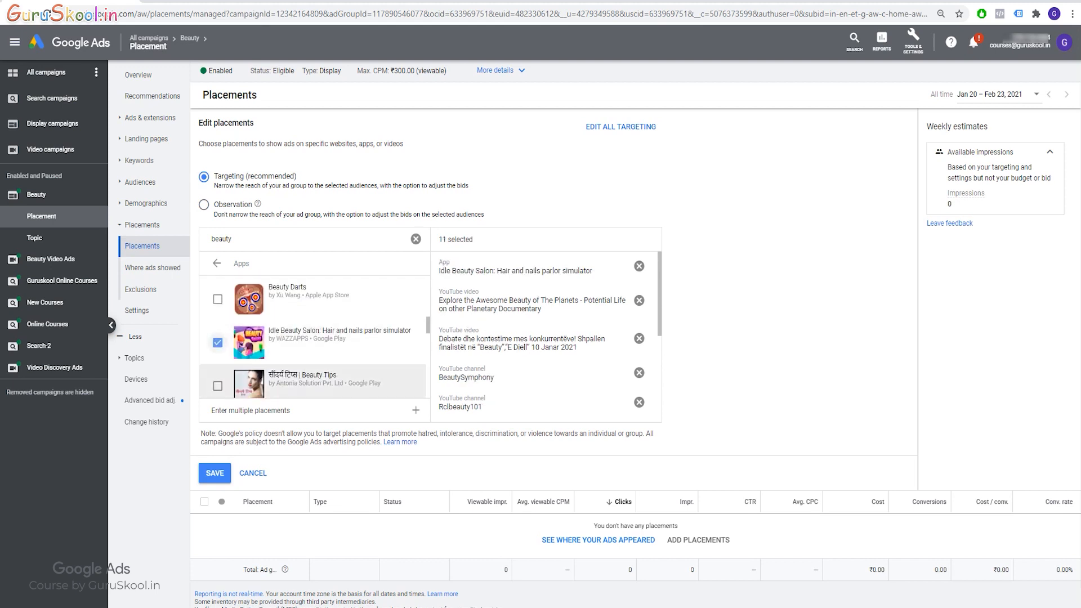
click(217, 385)
Add the Google Play app category Beauty, clear the placement search and save the ad group's placements.
click(216, 263)
click(312, 339)
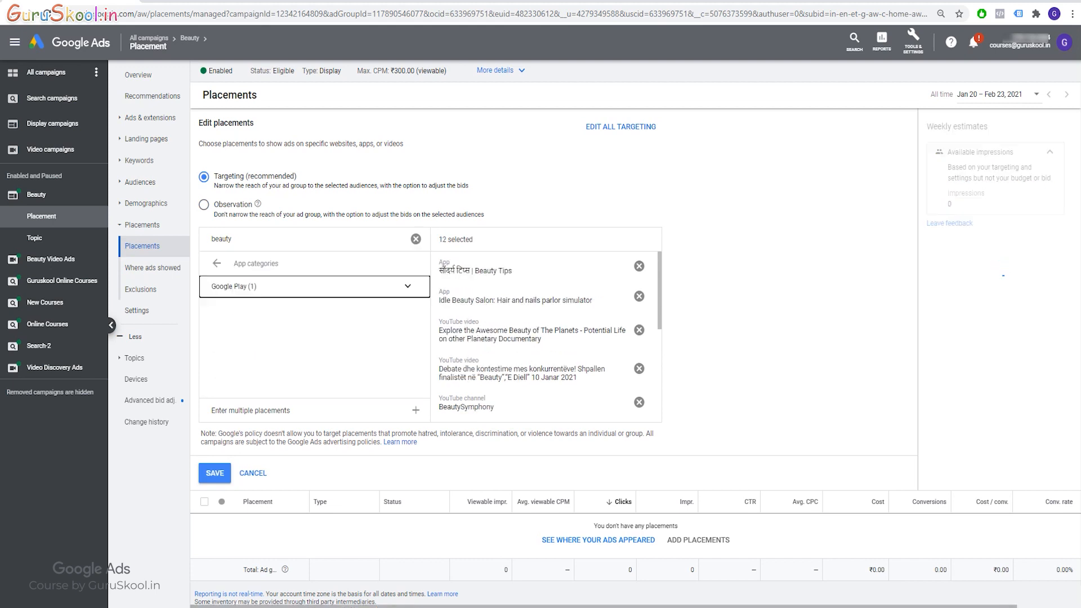
click(236, 287)
click(239, 308)
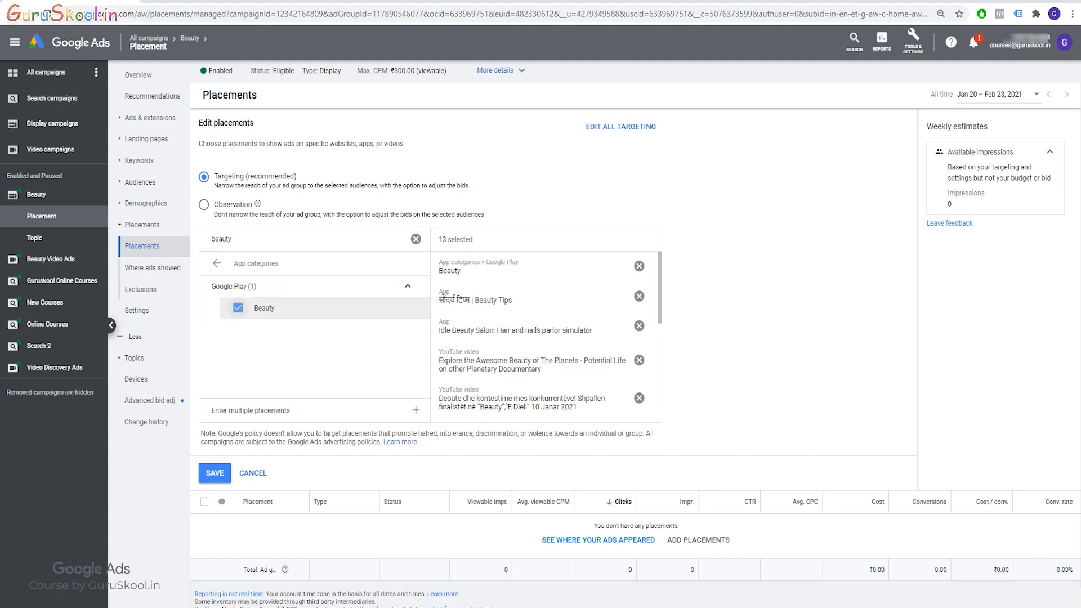
click(217, 263)
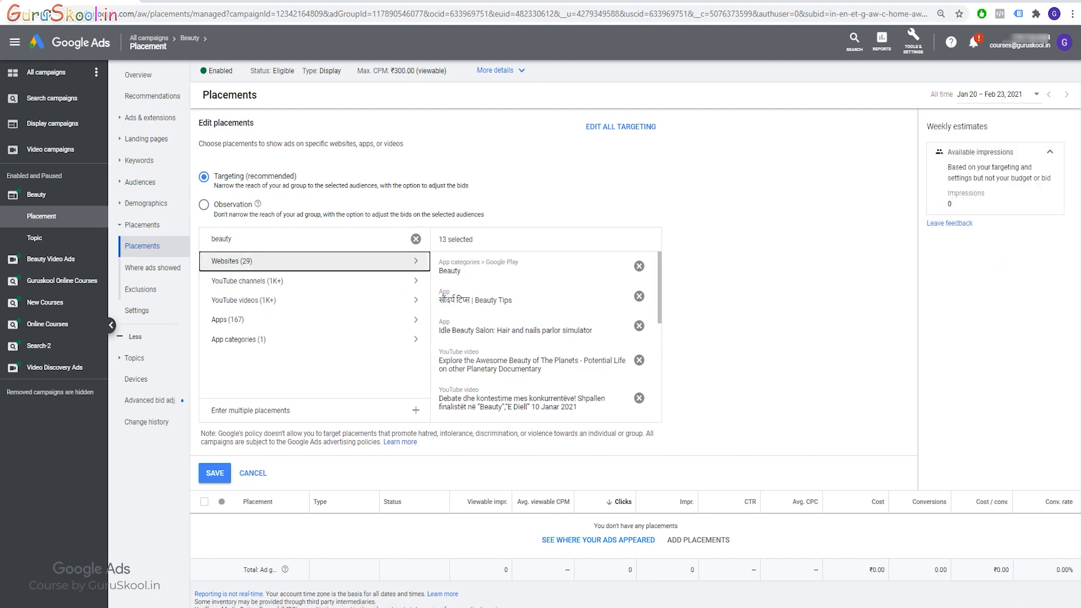
click(416, 238)
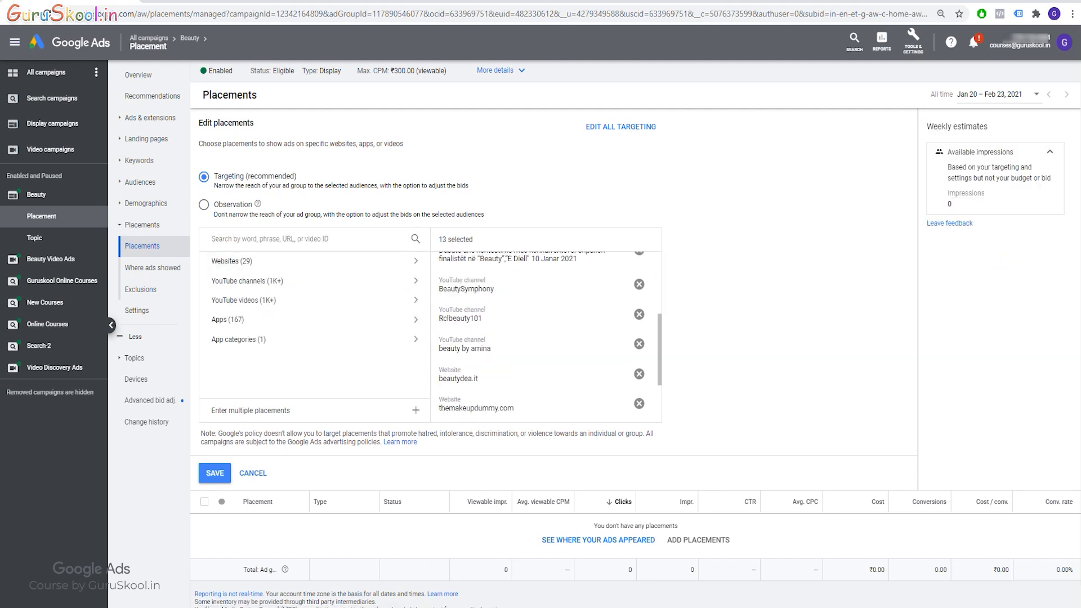
click(215, 473)
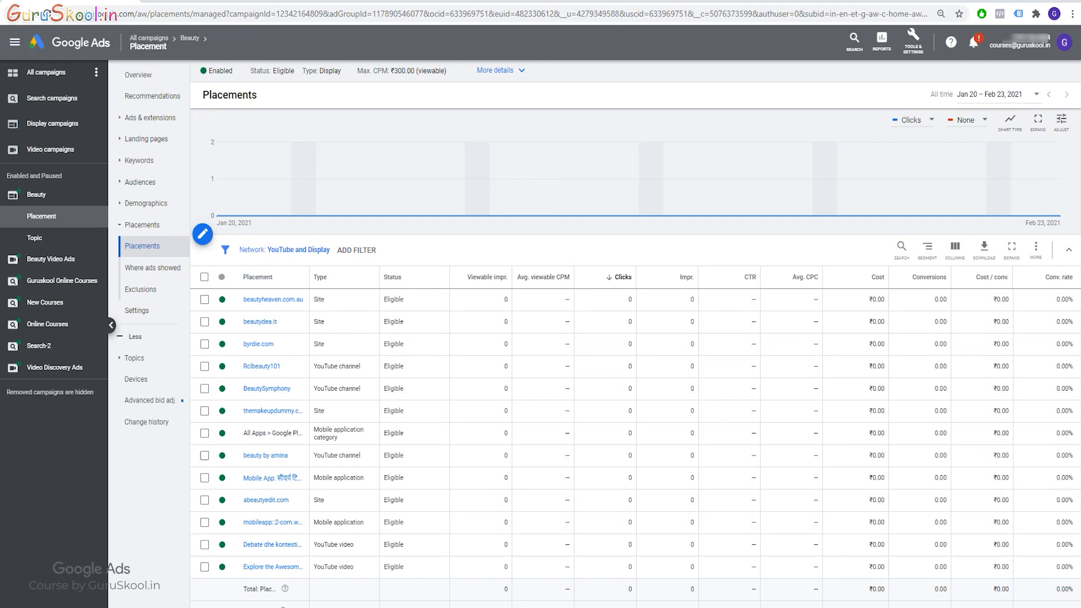
Examine the Placement ad group's overview and return to the Beauty campaign.
click(138, 75)
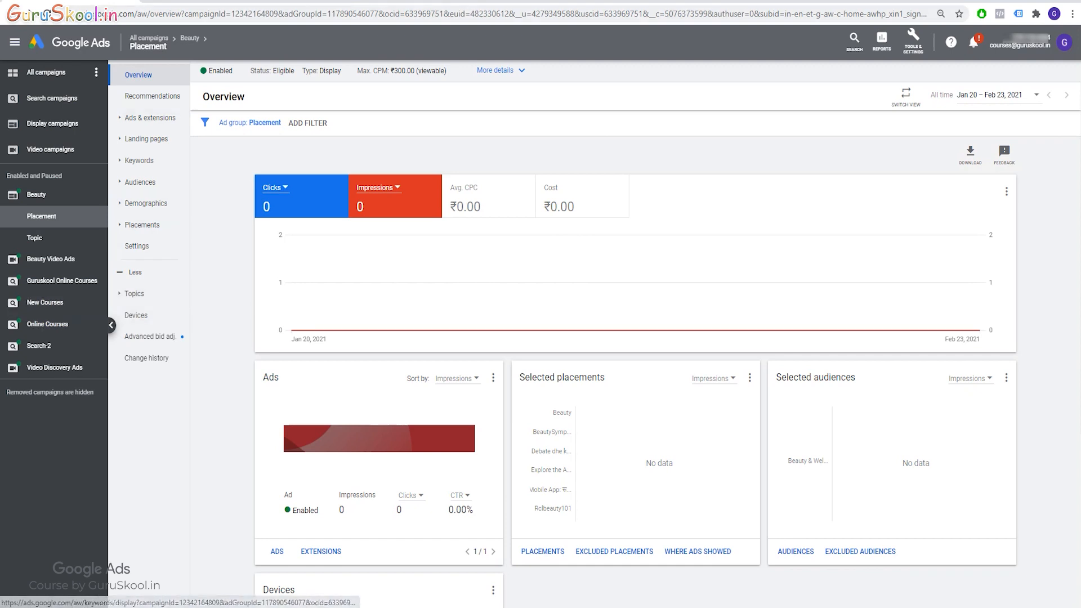
mouse_move(189, 38)
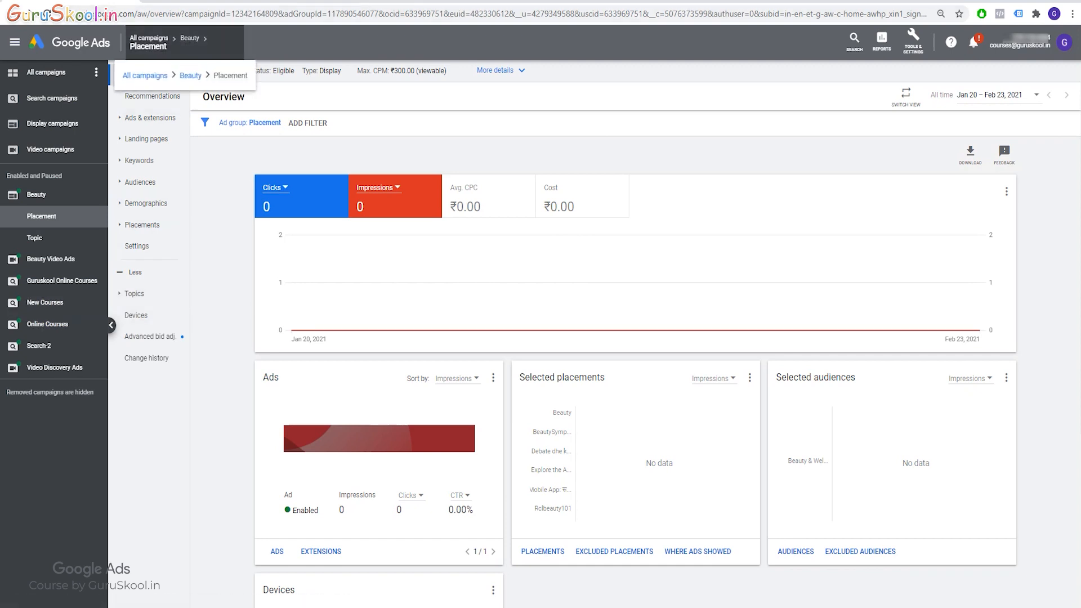
click(189, 38)
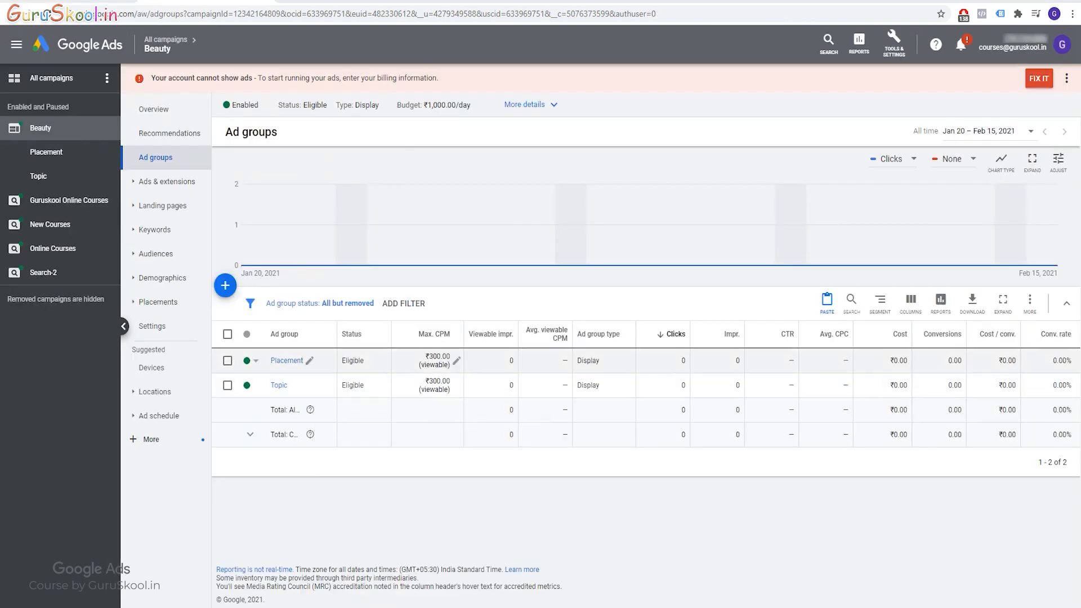
Duplicate the Placement ad group by copying it and pasting it into the Beauty campaign, without pausing the new ad group.
click(228, 361)
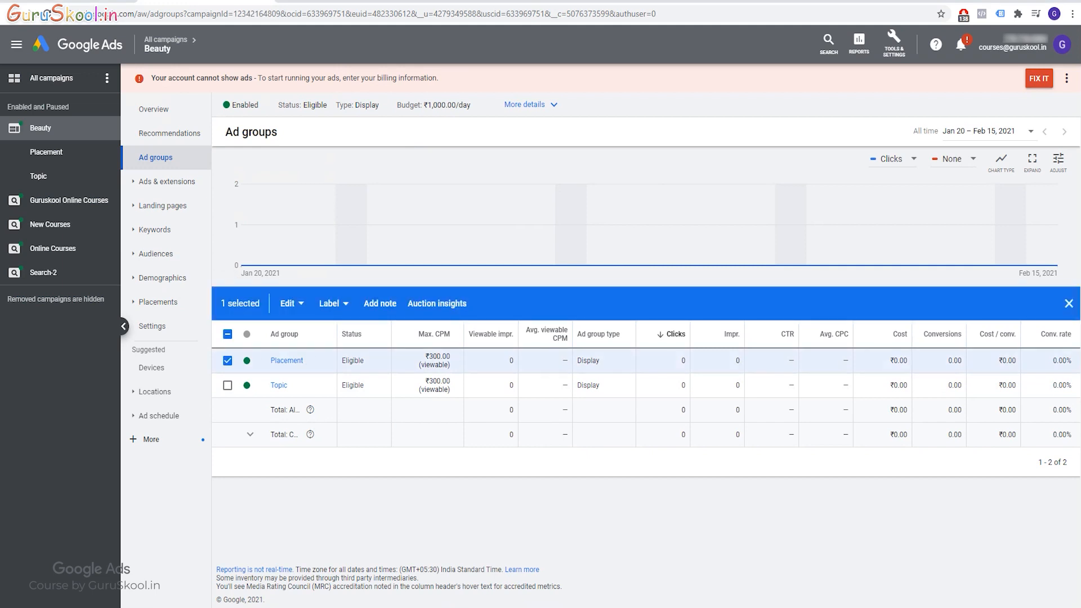
click(292, 304)
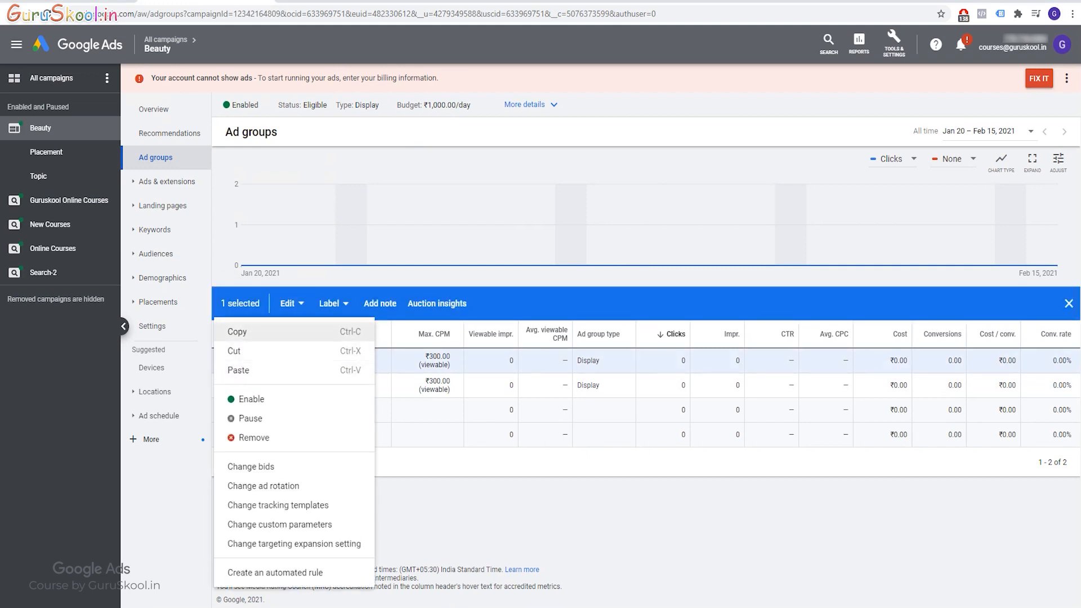
click(248, 332)
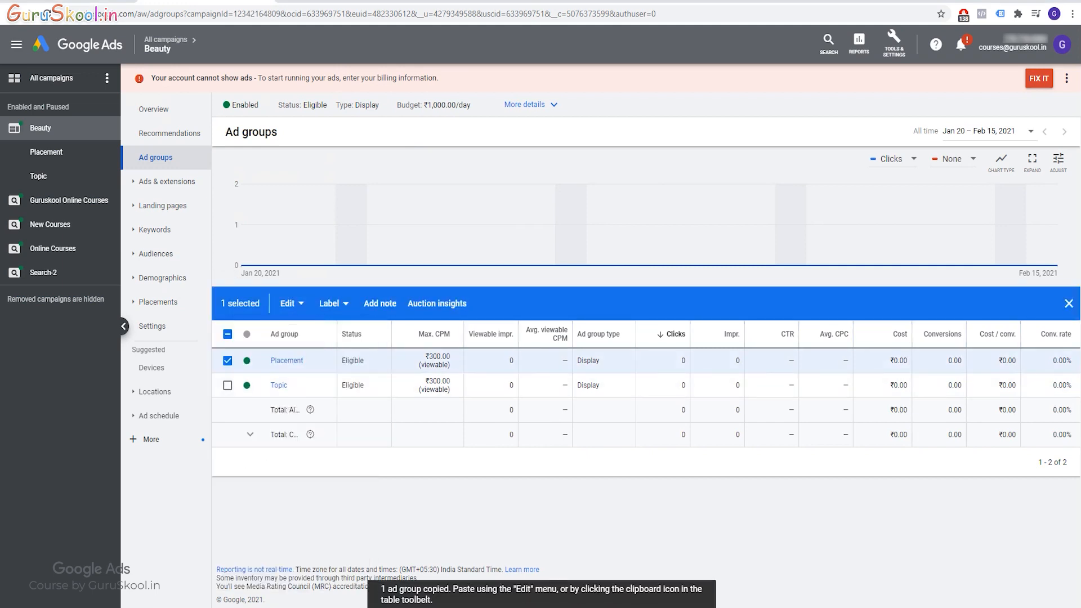
click(228, 360)
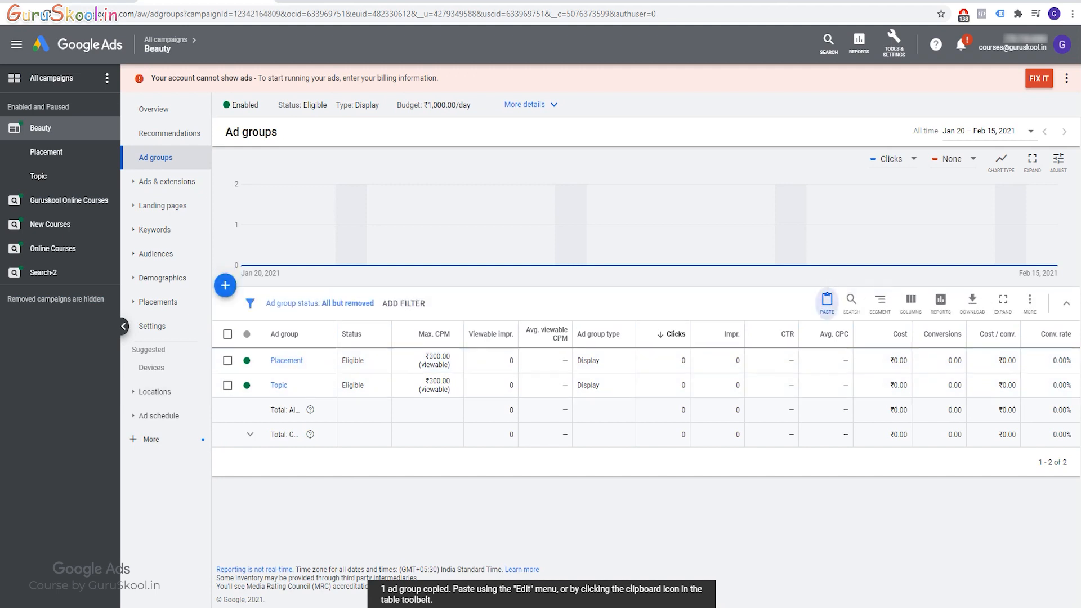
click(826, 303)
click(353, 280)
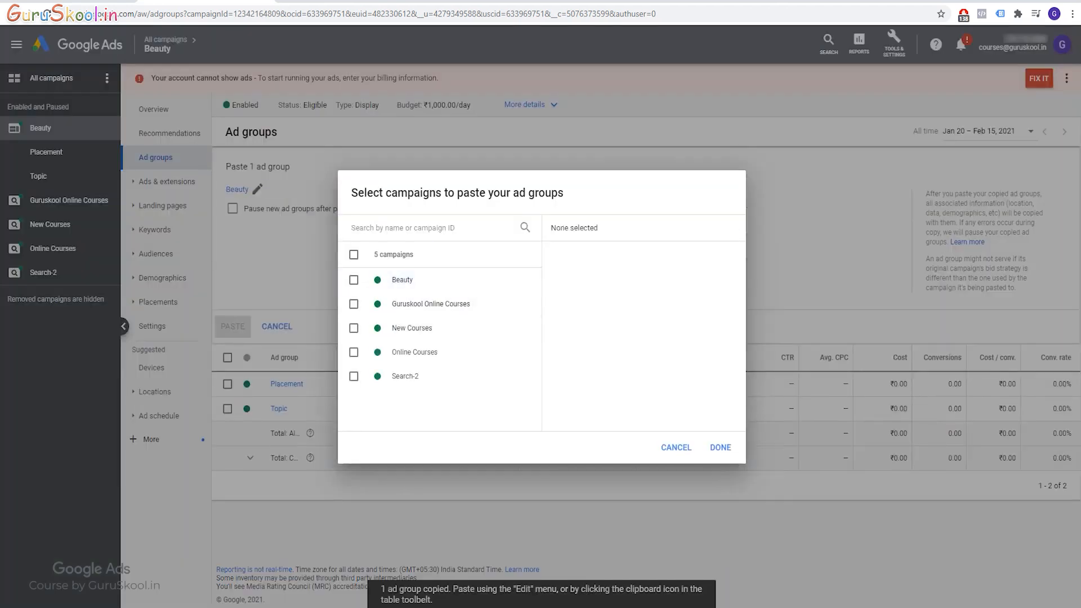
click(353, 280)
click(721, 447)
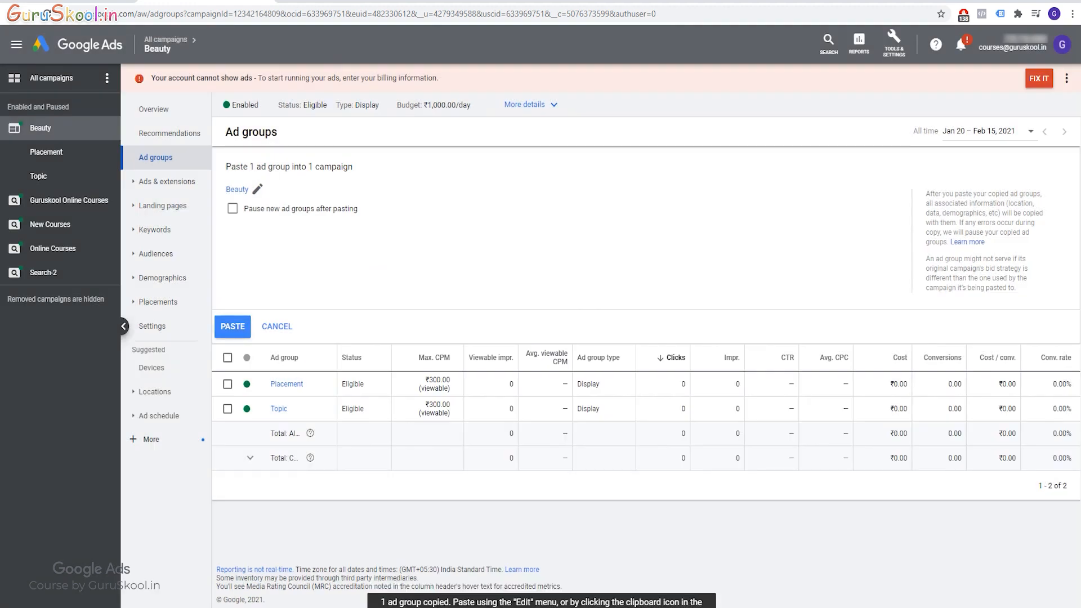
click(233, 327)
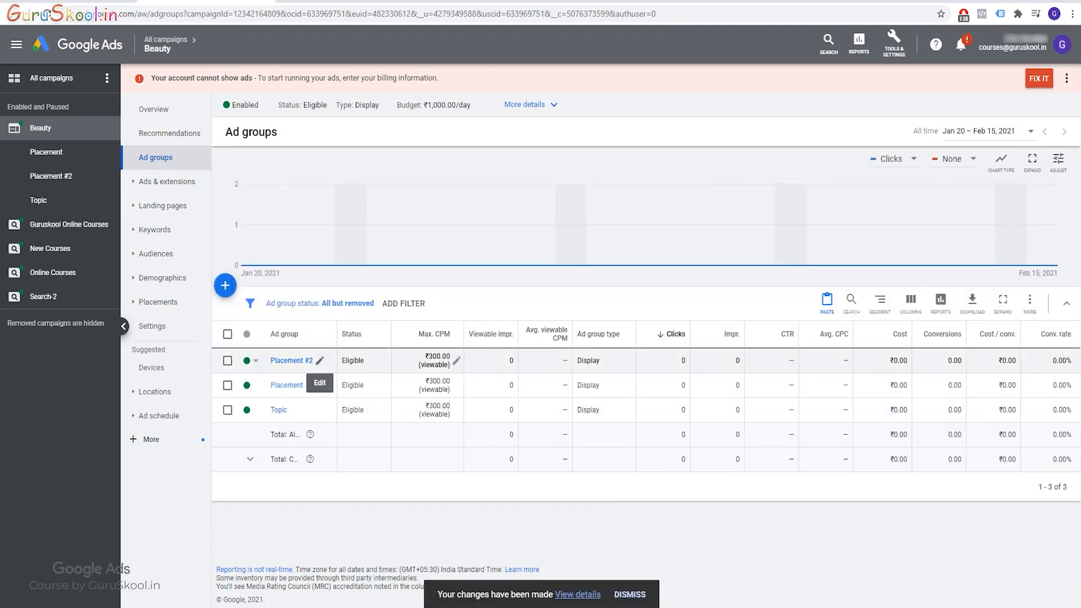
Rename the duplicated Placement ad group as Custom Intent.
click(319, 360)
key(BackSpace)
key(BackSpace)
key(BackSpace)
key(BackSpace)
key(BackSpace)
key(BackSpace)
key(BackSpace)
key(BackSpace)
key(BackSpace)
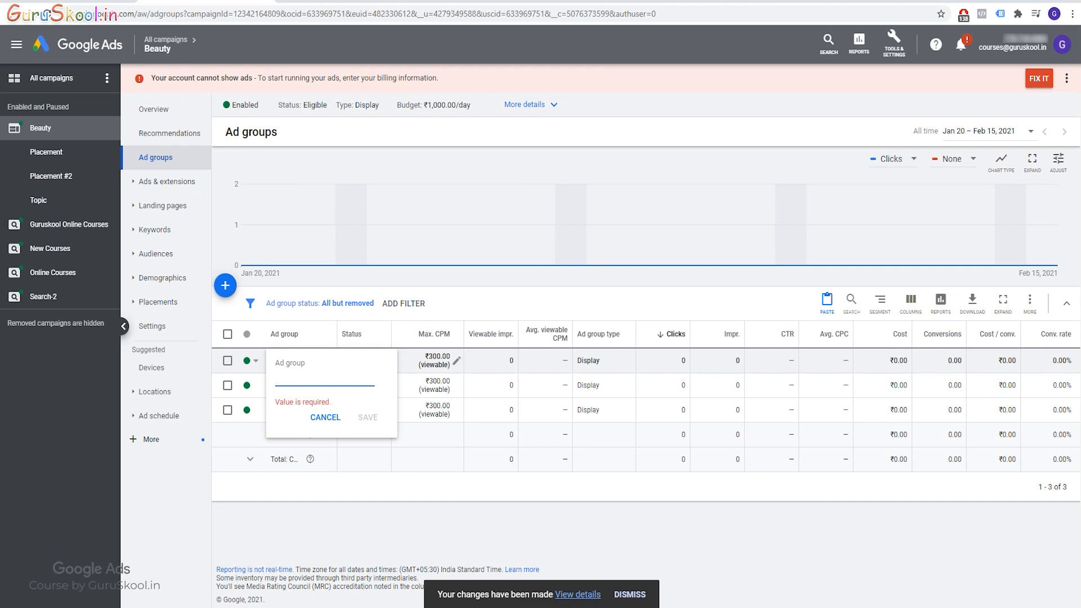
text(Custom Intent)
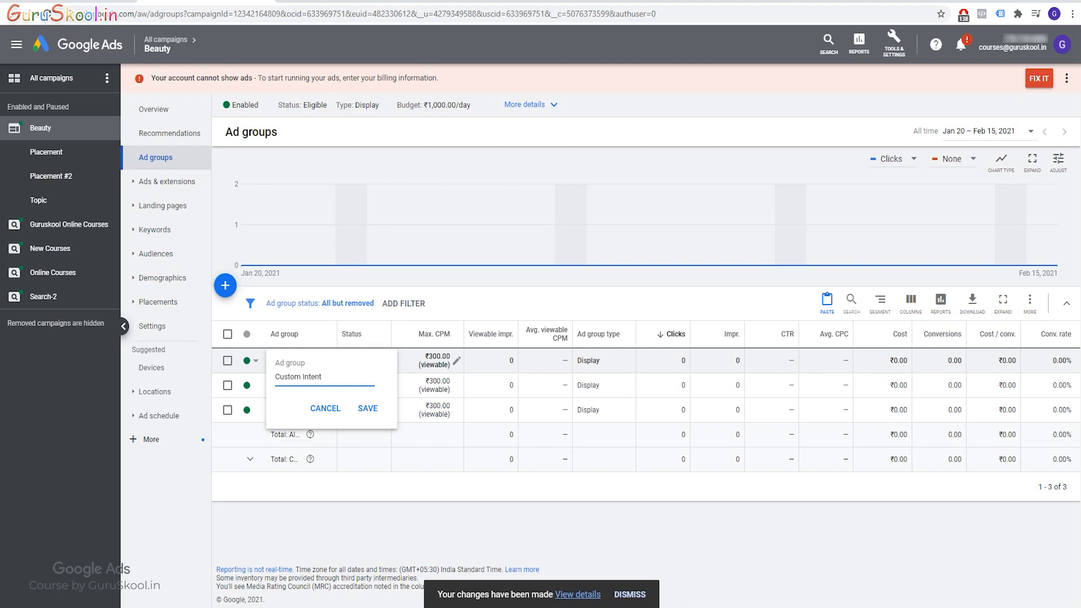
click(368, 409)
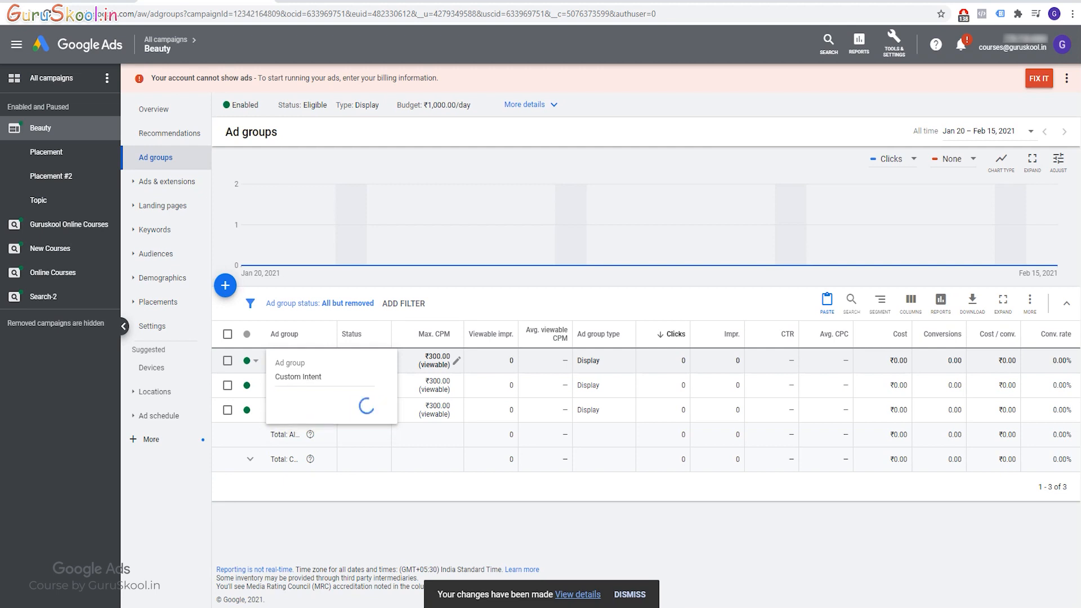
Permanently remove all placements from the Custom Intent ad group.
click(292, 360)
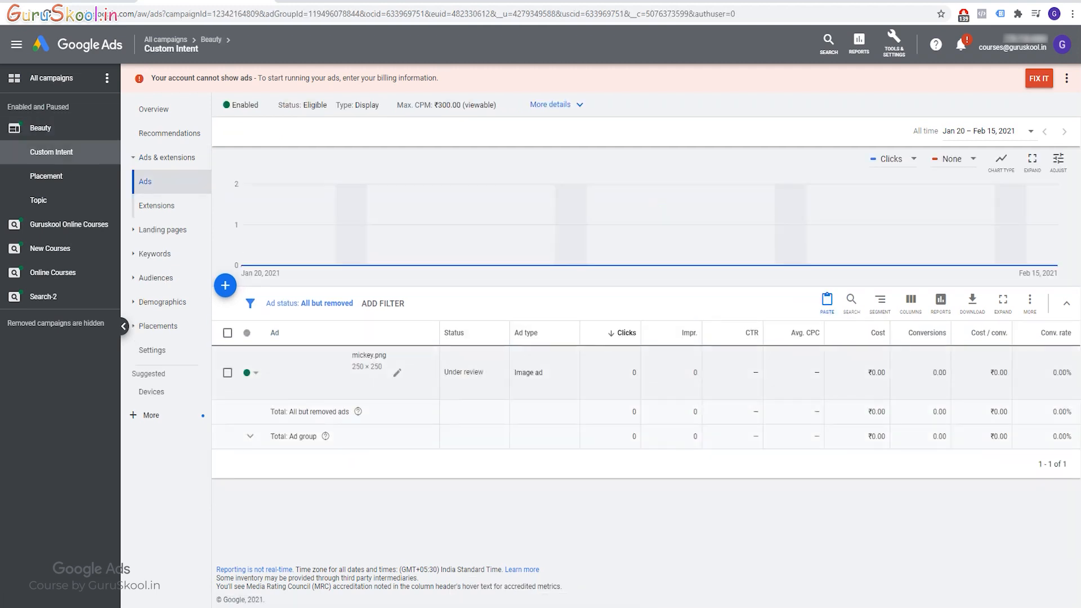
click(158, 326)
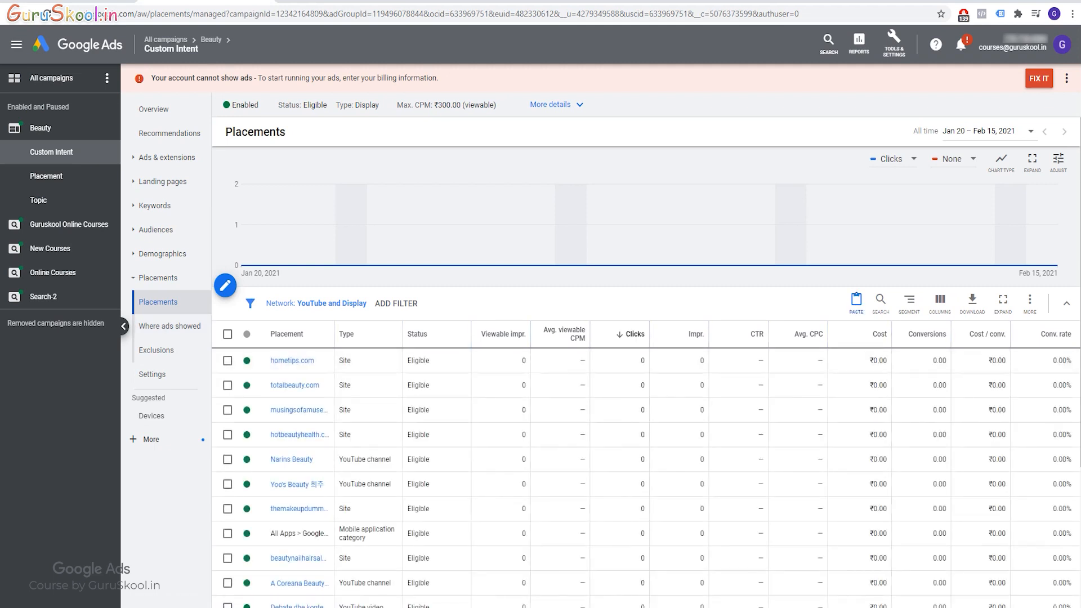
click(227, 334)
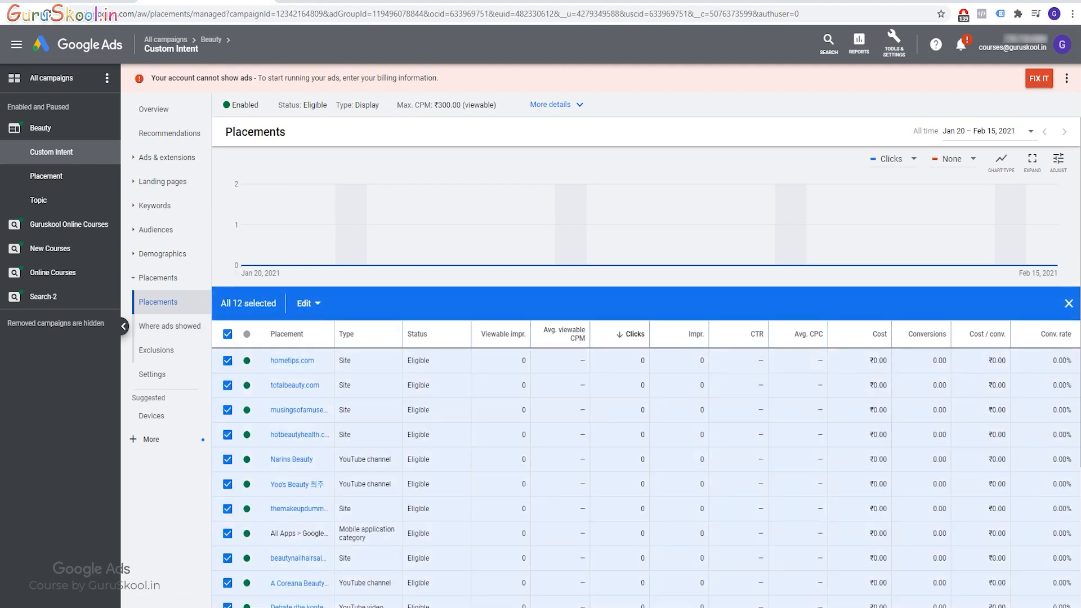
click(309, 303)
click(284, 398)
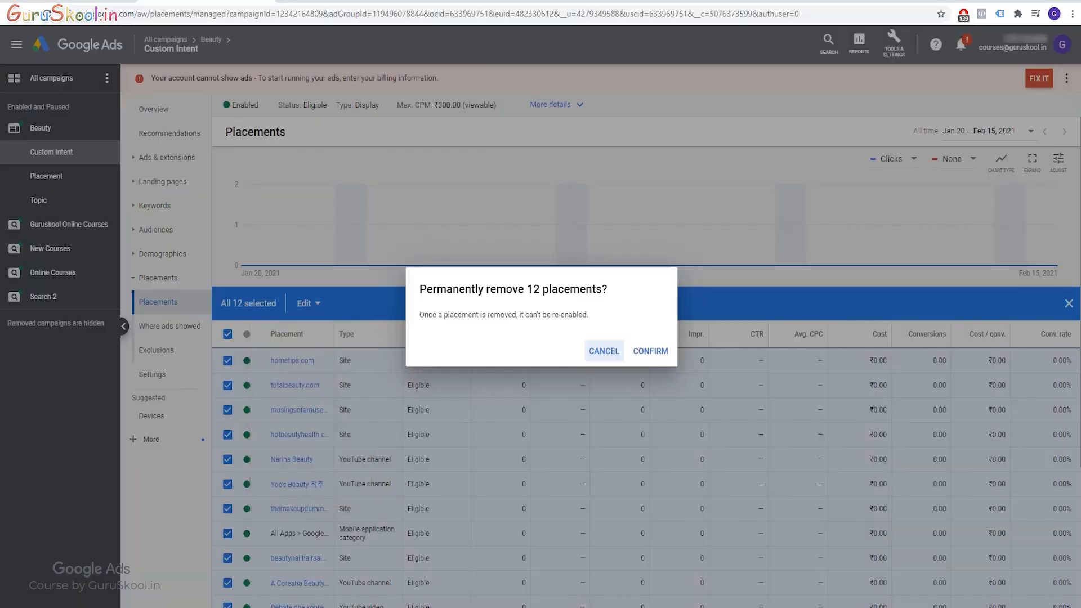
click(651, 350)
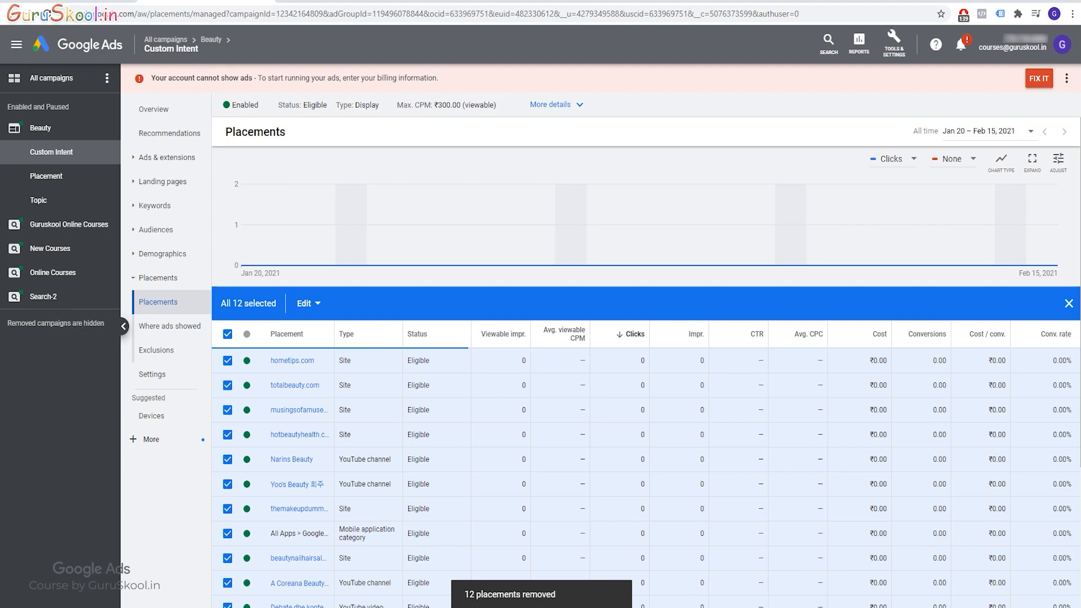
Start a new custom audience named Beauty for the Custom Intent ad group's audience targeting.
click(155, 229)
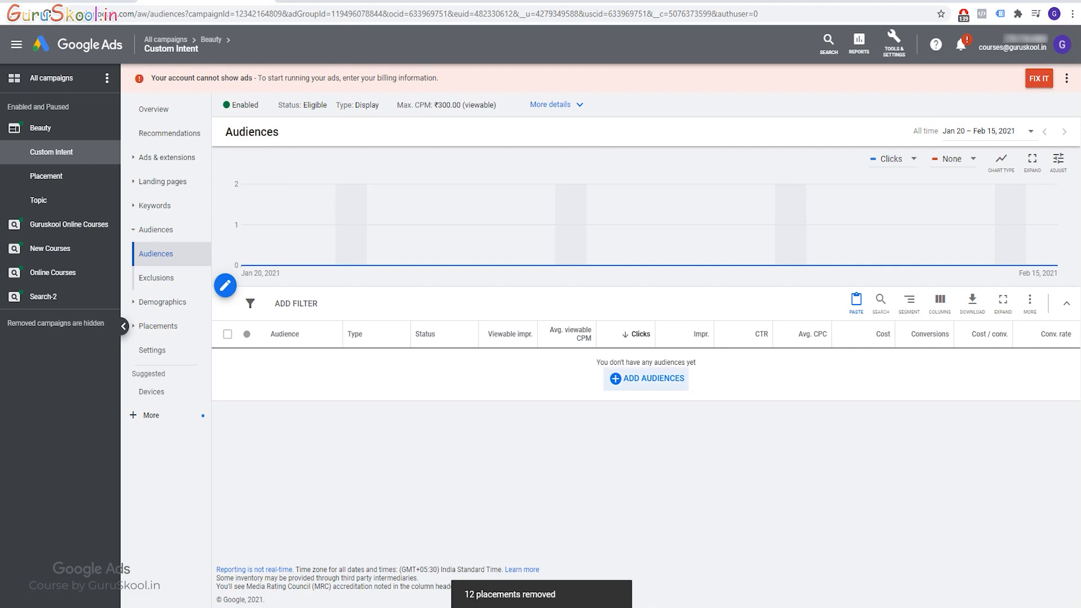
click(648, 378)
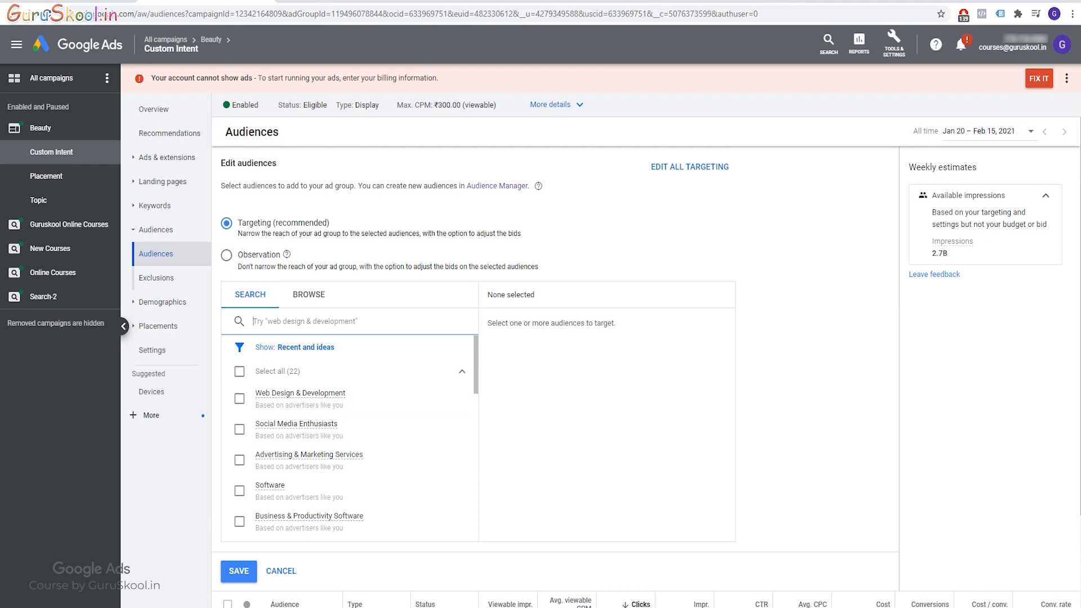
click(308, 295)
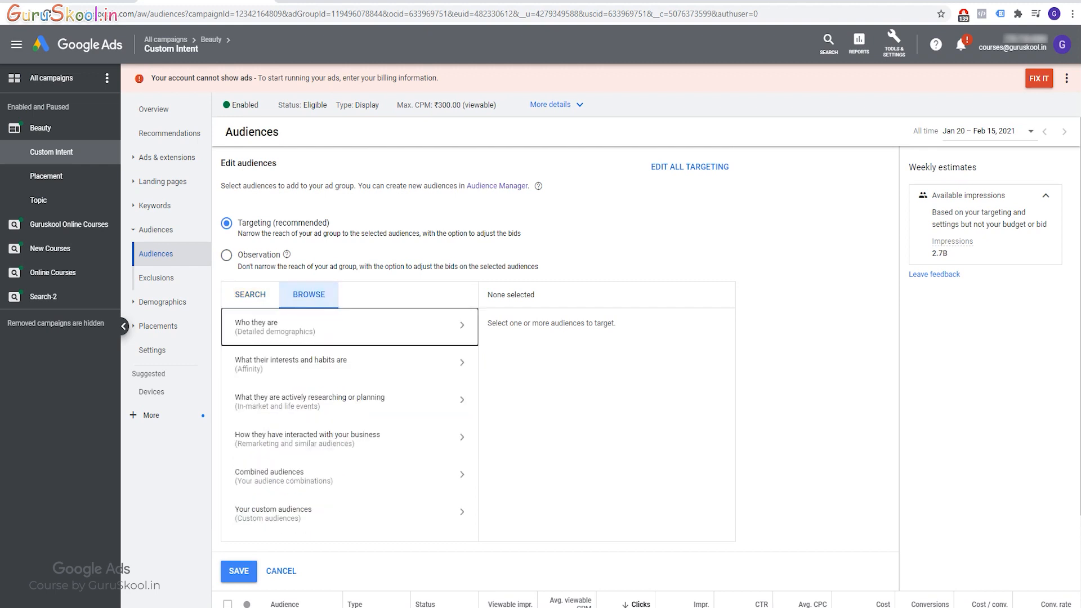
click(273, 514)
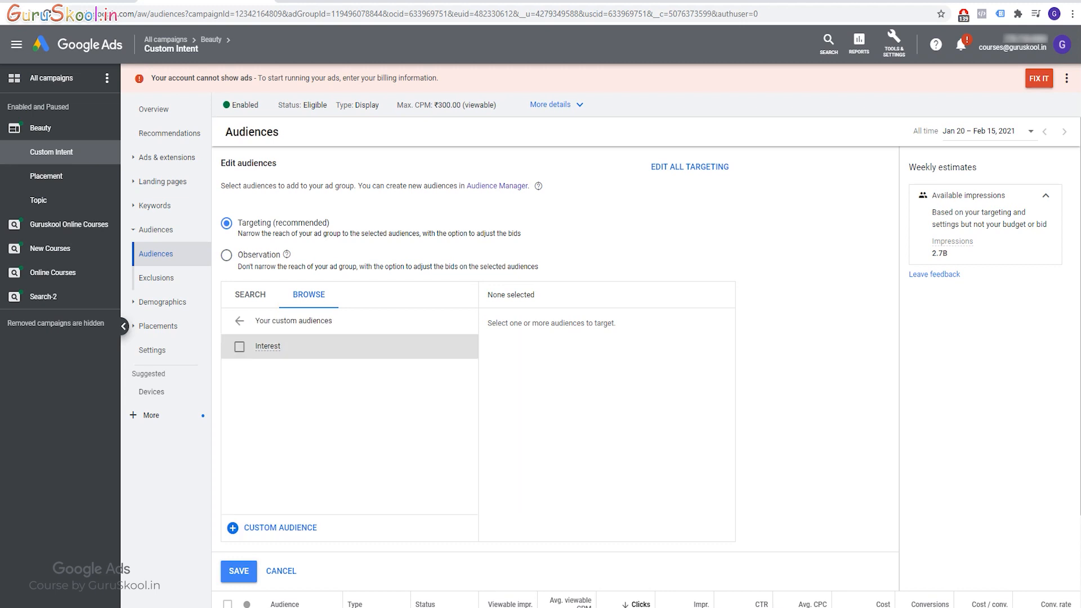
click(280, 528)
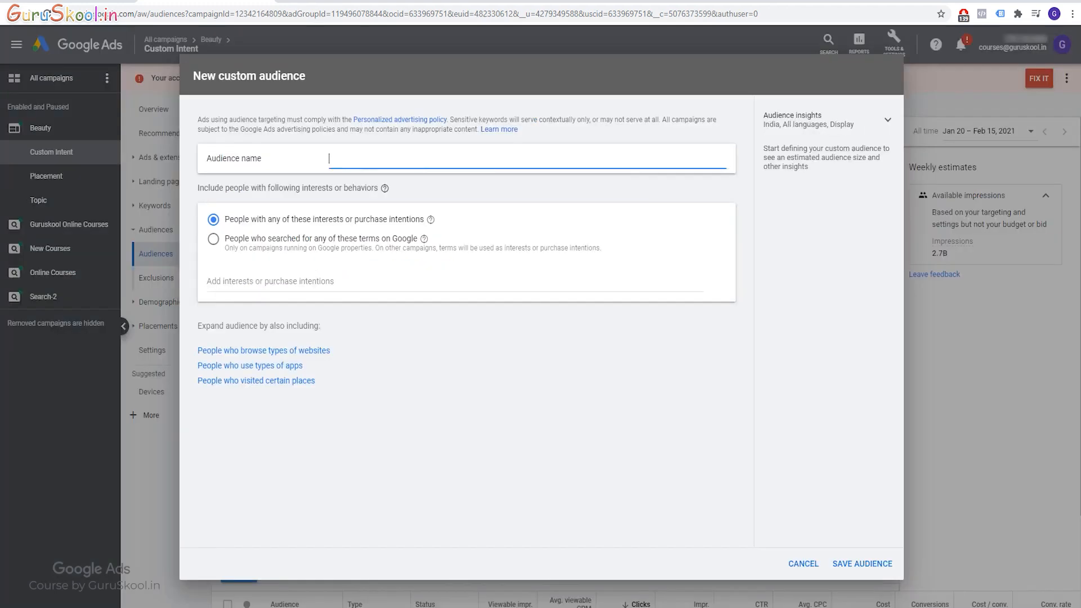
text(Beayu)
key(BackSpace)
text(utry)
key(BackSpace)
key(BackSpace)
text(y)
key(Tab)
Look up interest ideas for Beauty and add "cosmetics skin care products" and "the best affordable korean skin care products" to the custom audience.
click(270, 281)
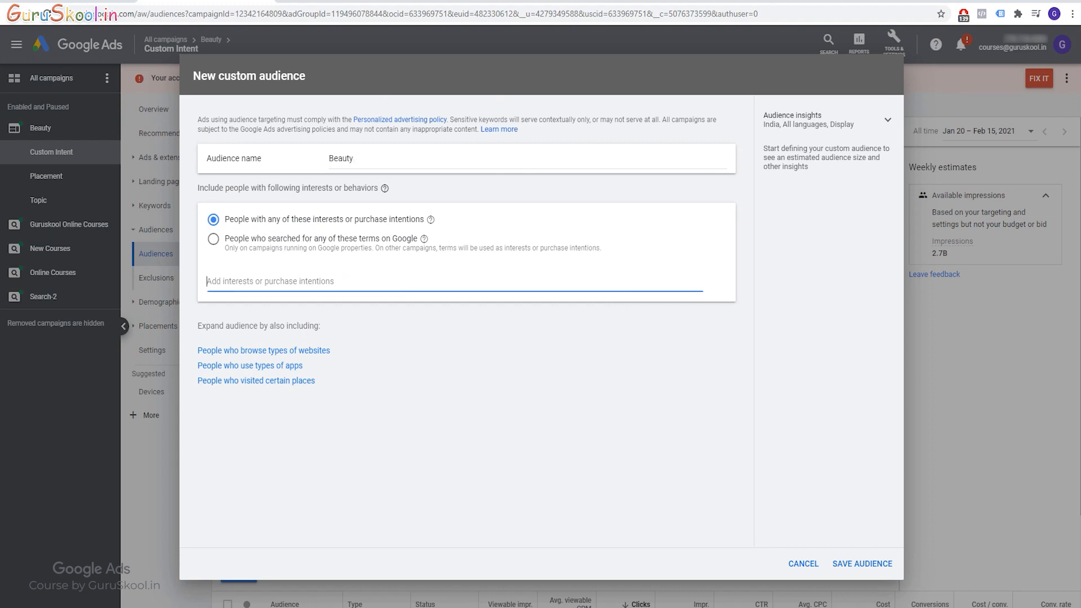
text(Beauty)
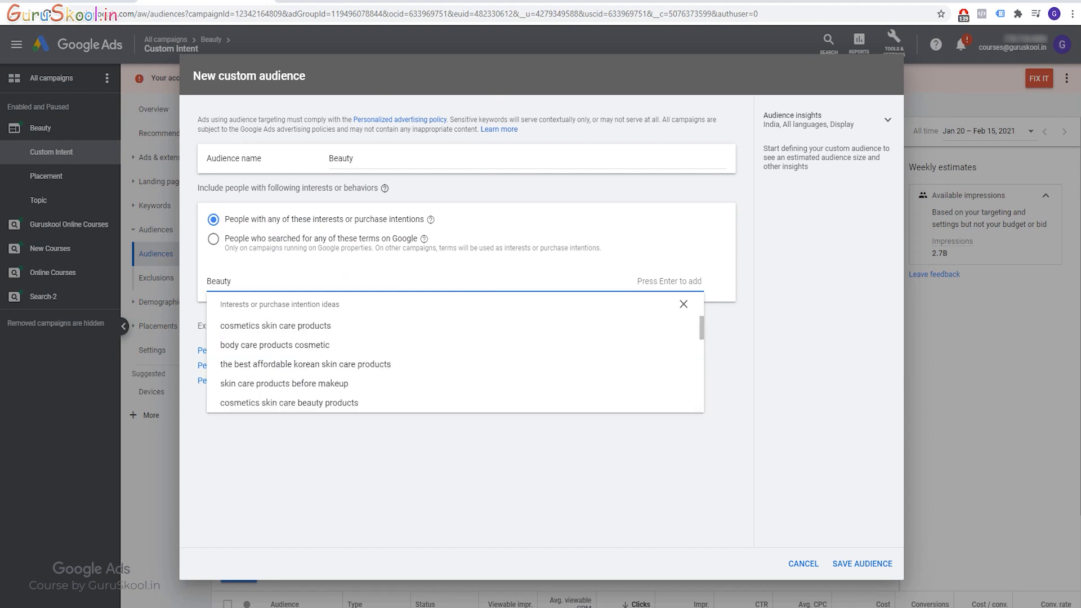
click(275, 326)
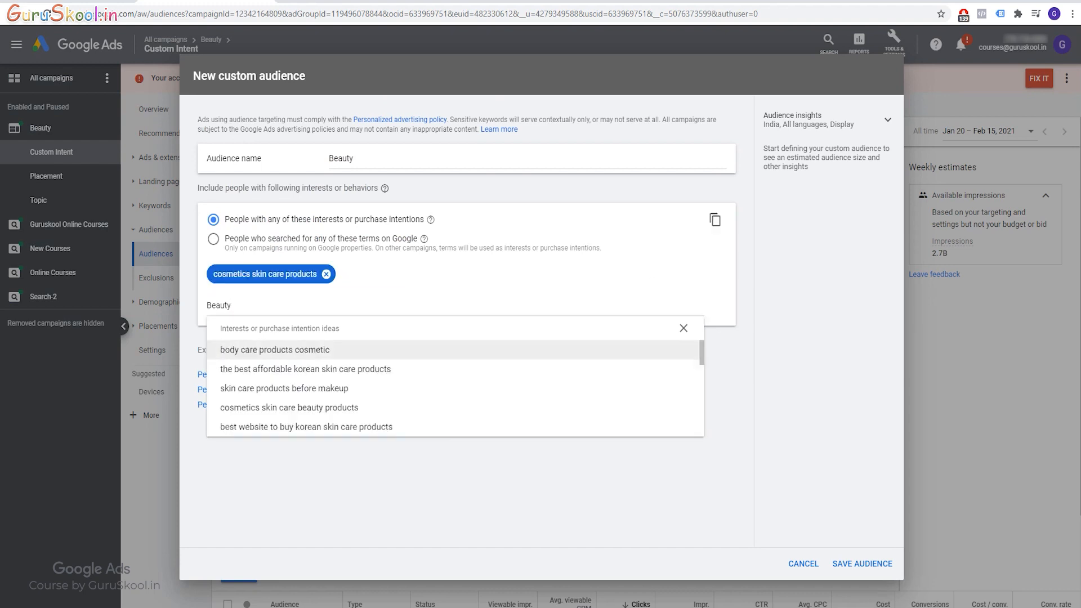
click(304, 369)
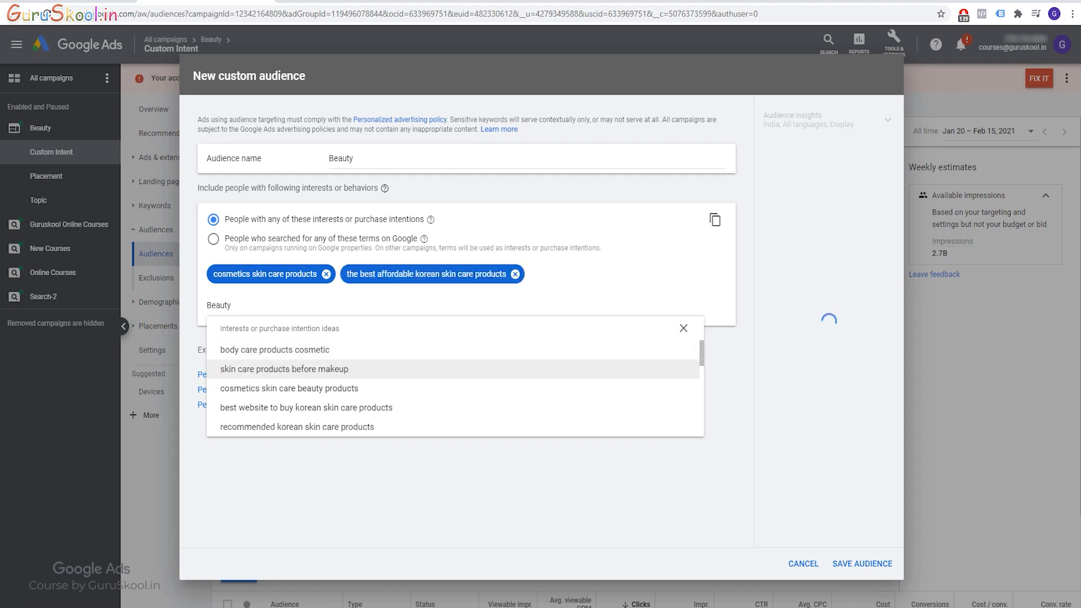
Add the interests "cosmetics skin care beauty products", "recommended korean skin care products" and "popular korean skin care brands" to the custom audience.
click(304, 388)
click(304, 407)
click(304, 450)
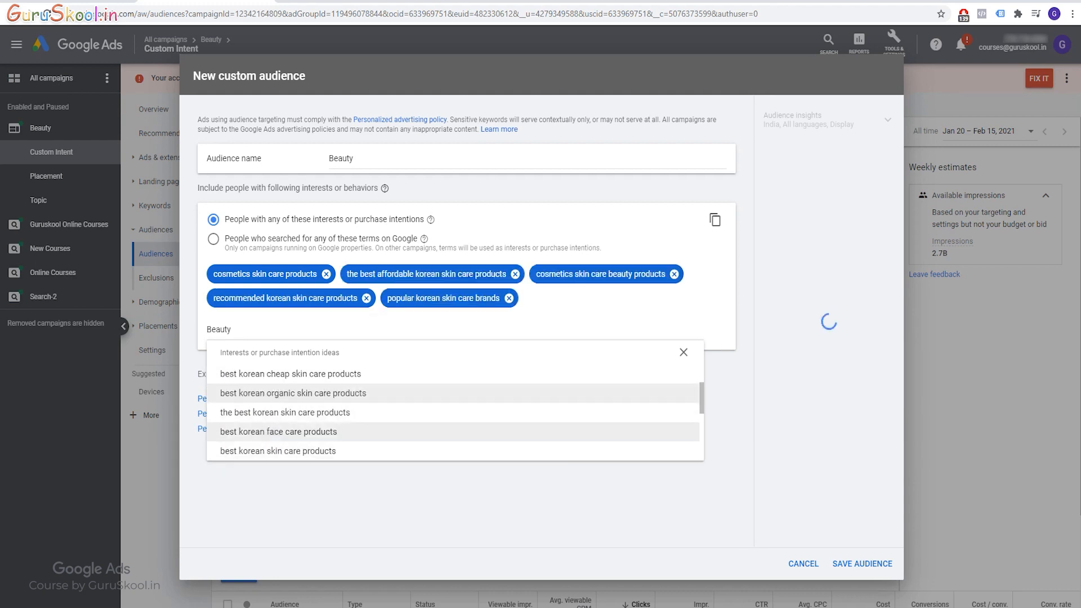
Add the interests "best skin care products and routine", "korean skin care products for blemishes" and "best skin care and makeup products" to the custom audience.
scroll(304, 423, down, 3)
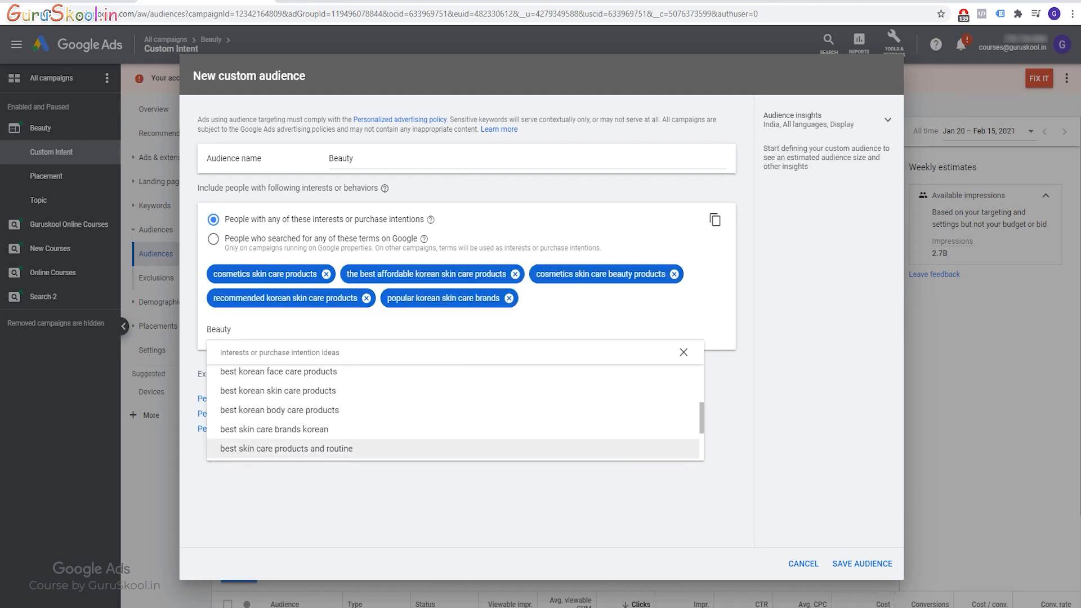
click(304, 449)
scroll(304, 422, down, 1)
click(304, 441)
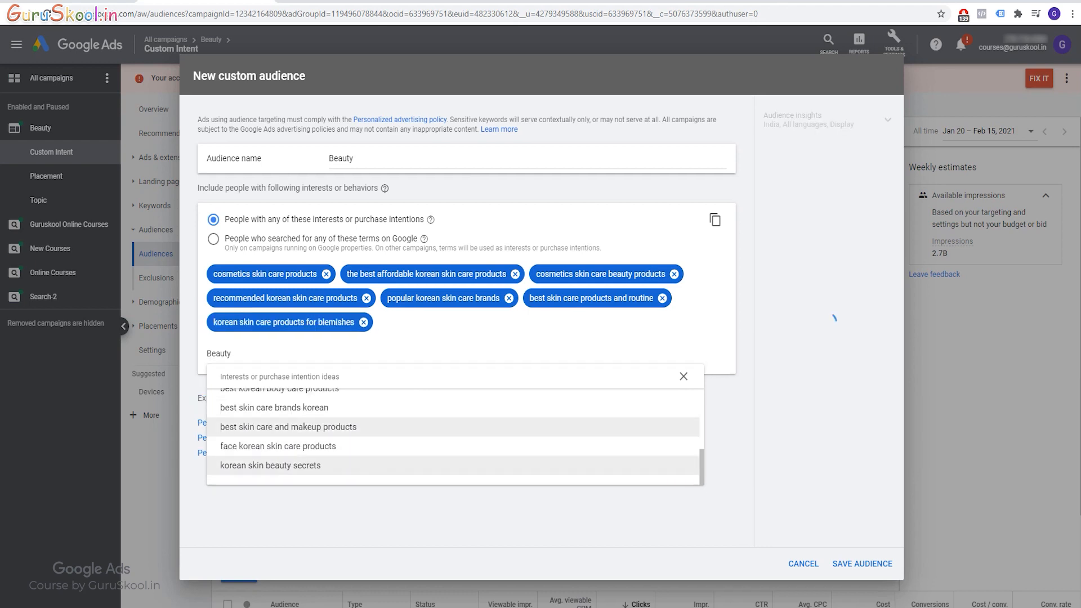
click(304, 426)
click(683, 376)
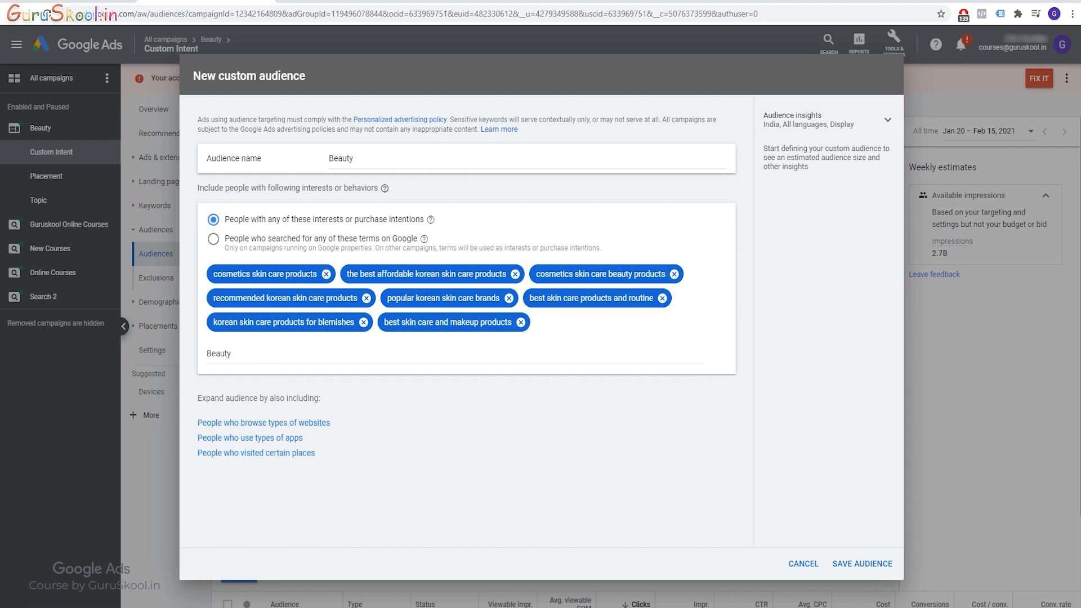
Clear the leftover interest text and save the Beauty custom audience as the Custom Intent ad group's targeting.
click(360, 354)
key(BackSpace)
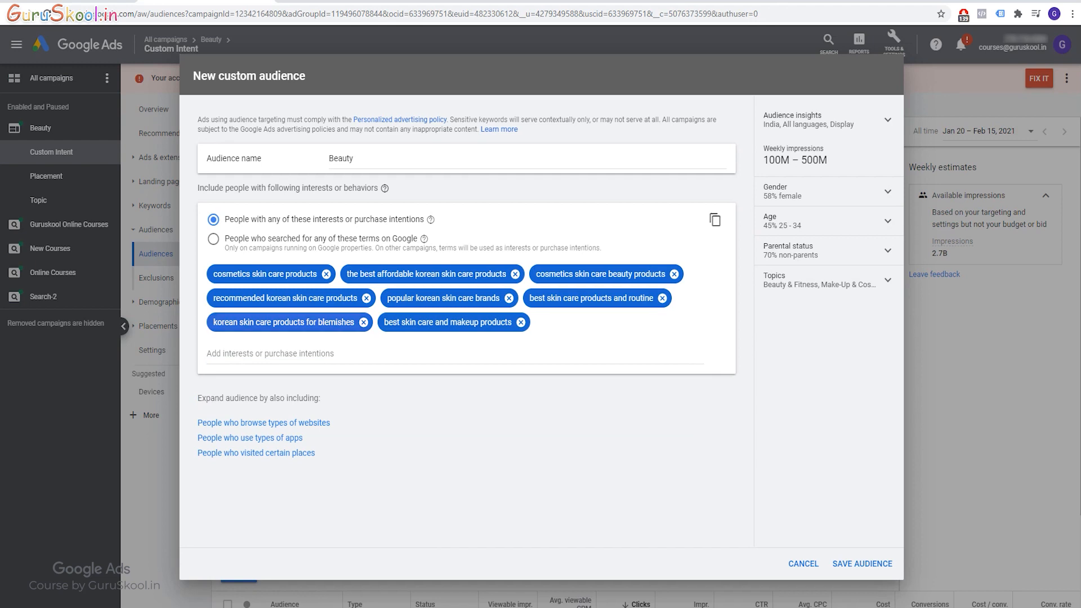
click(862, 564)
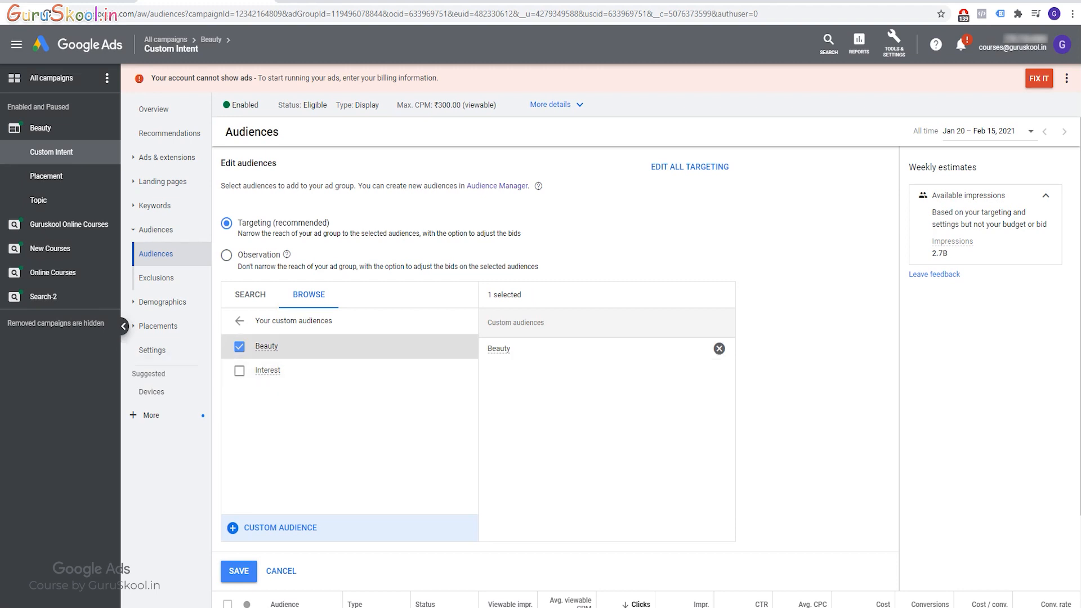
click(239, 571)
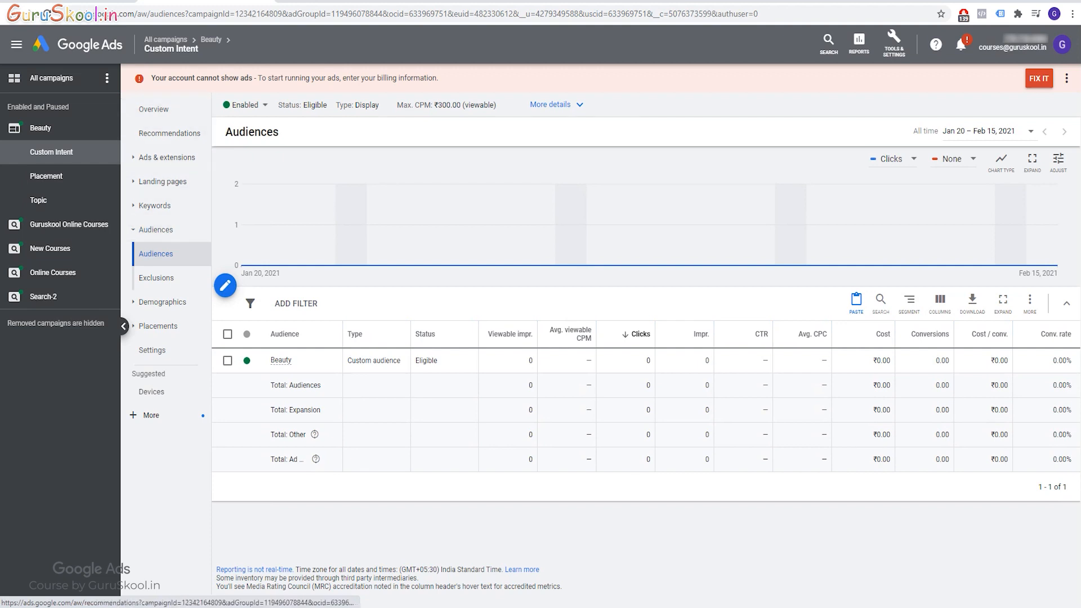
Return to the Beauty campaign's ad groups and check the ad status in the Placement, Custom Intent and Topic ad groups.
click(211, 40)
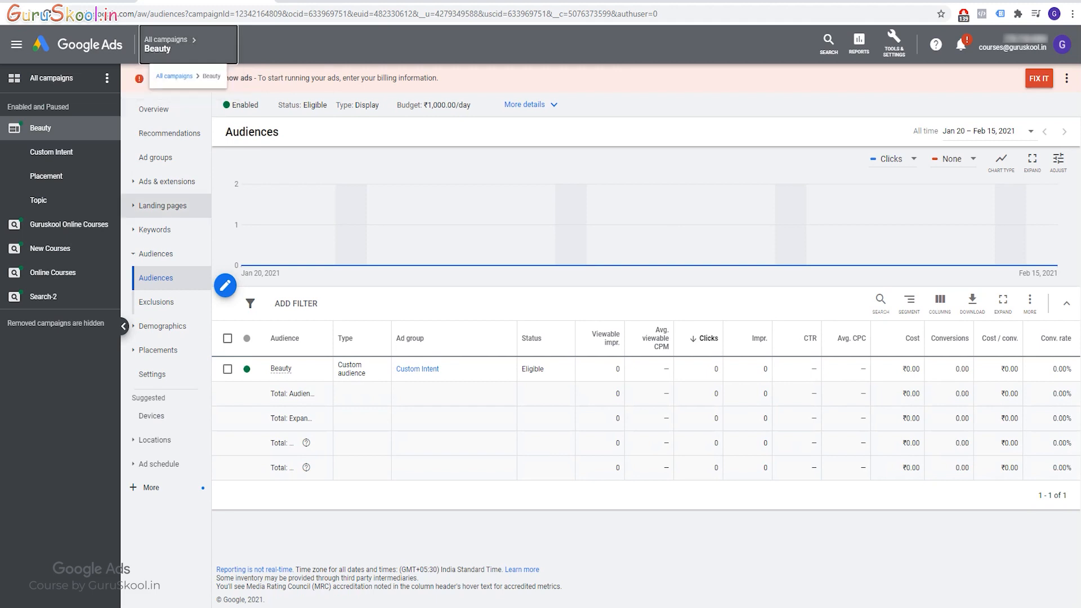
click(169, 158)
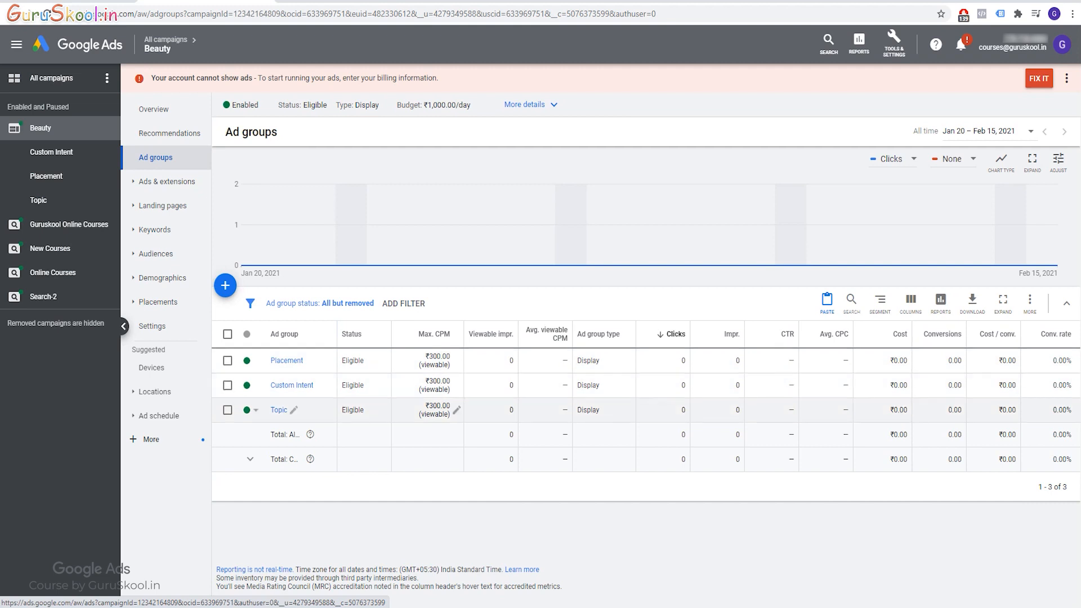
double_click(287, 360)
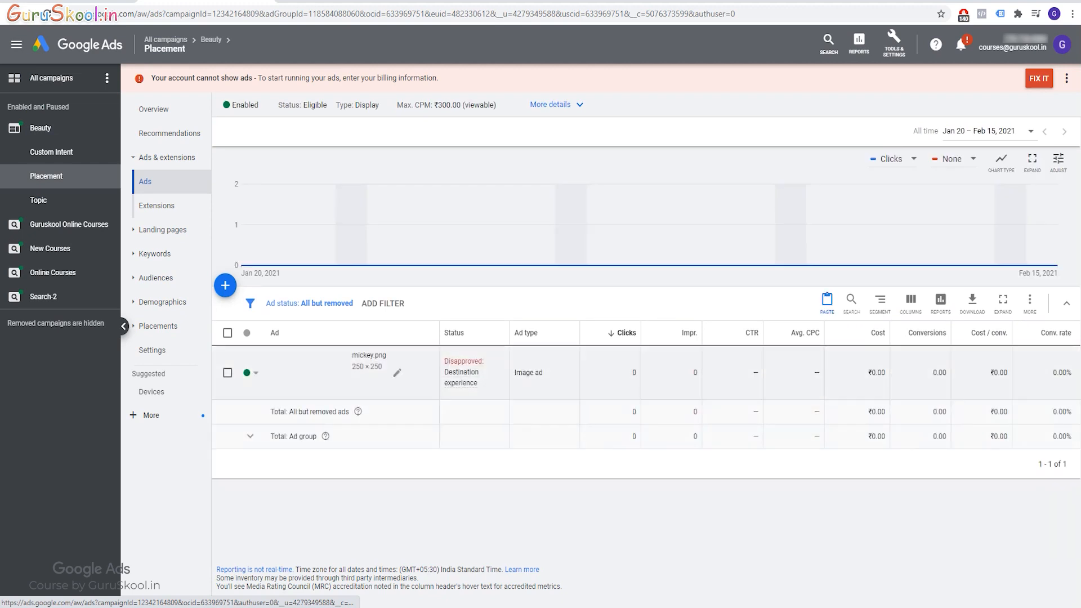
mouse_move(464, 372)
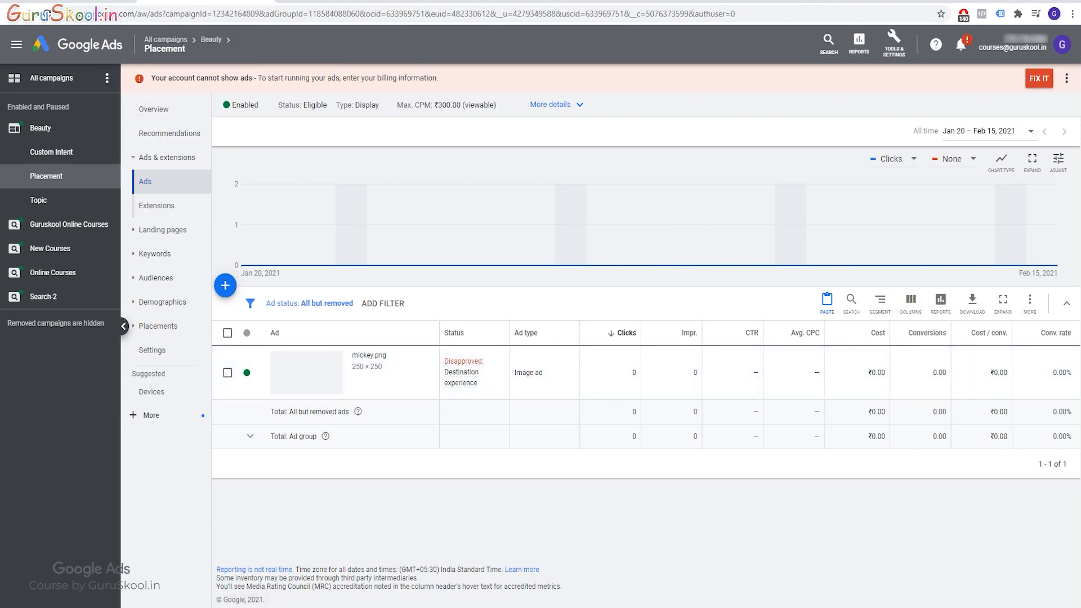
click(12, 14)
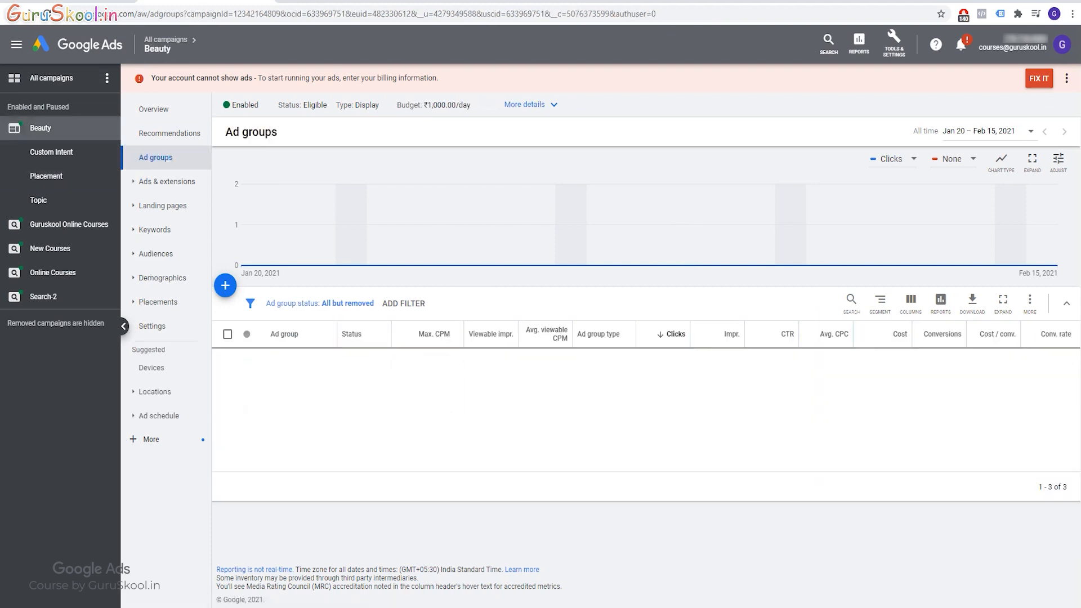
click(292, 385)
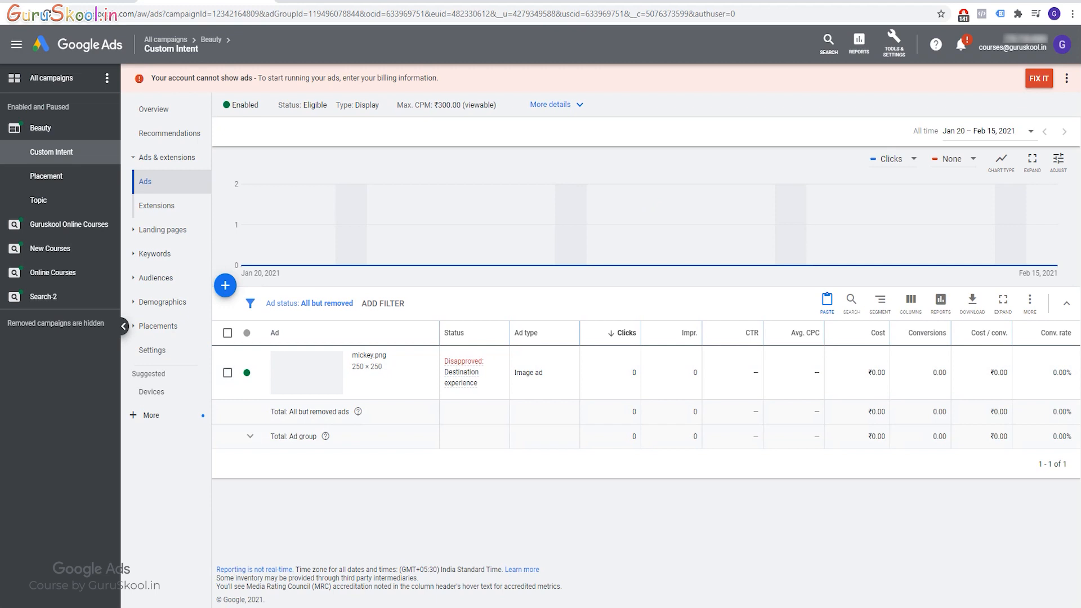
click(12, 14)
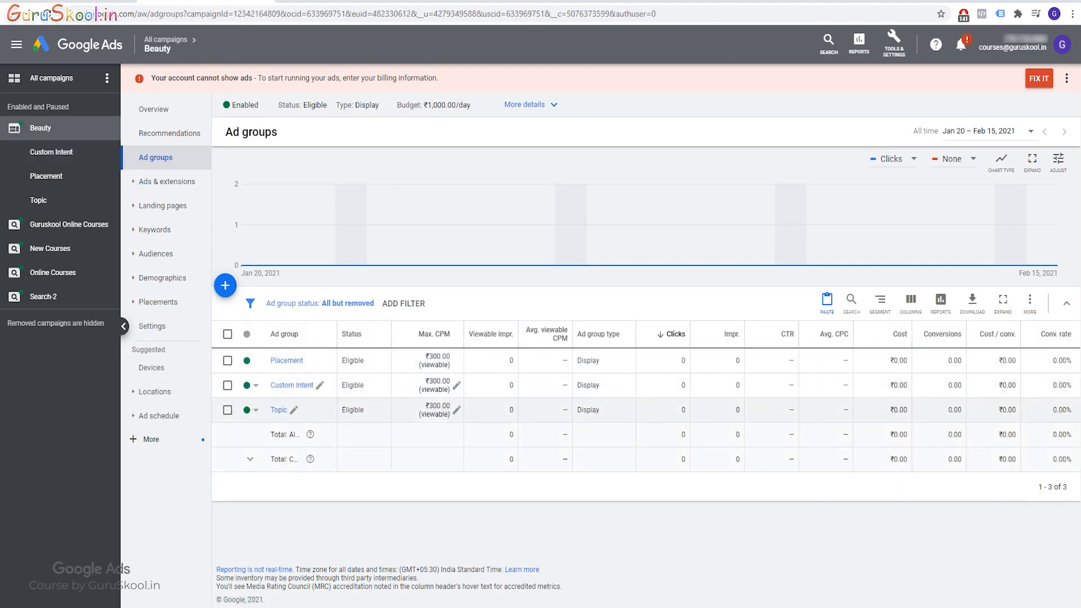
click(279, 410)
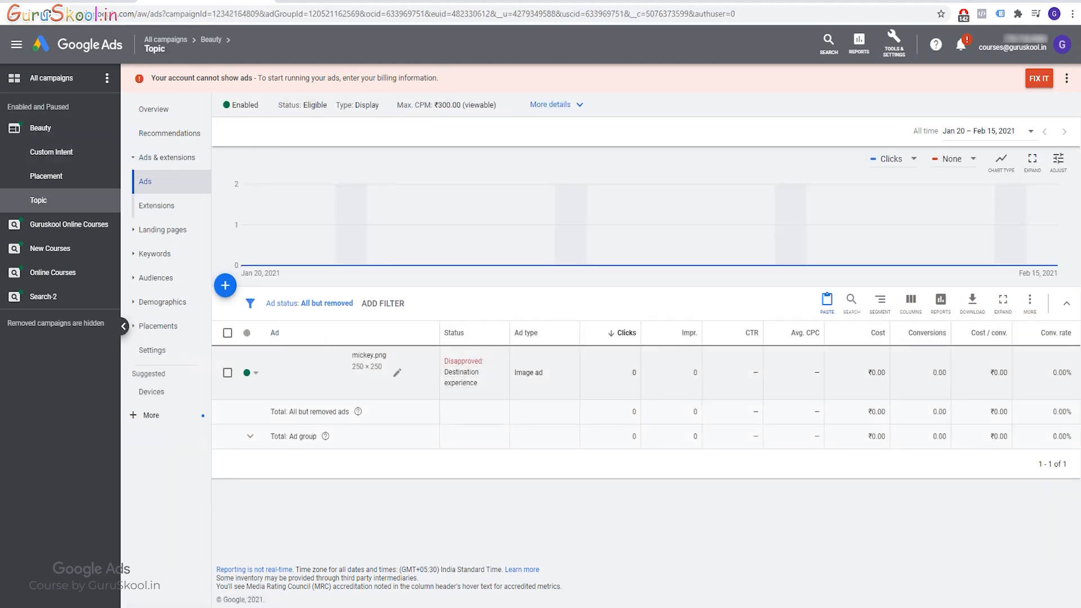
click(11, 13)
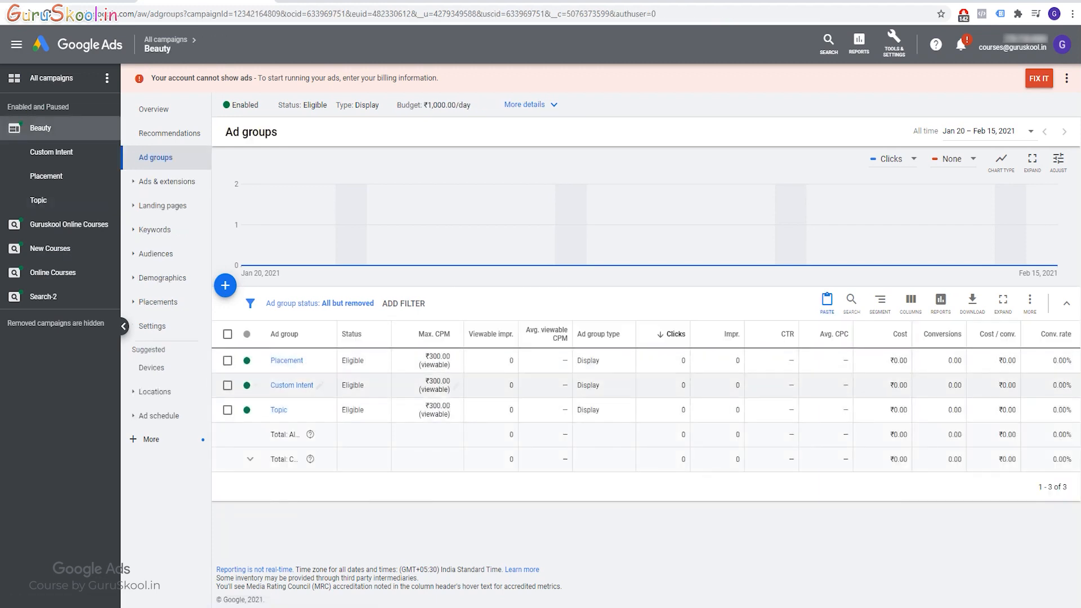